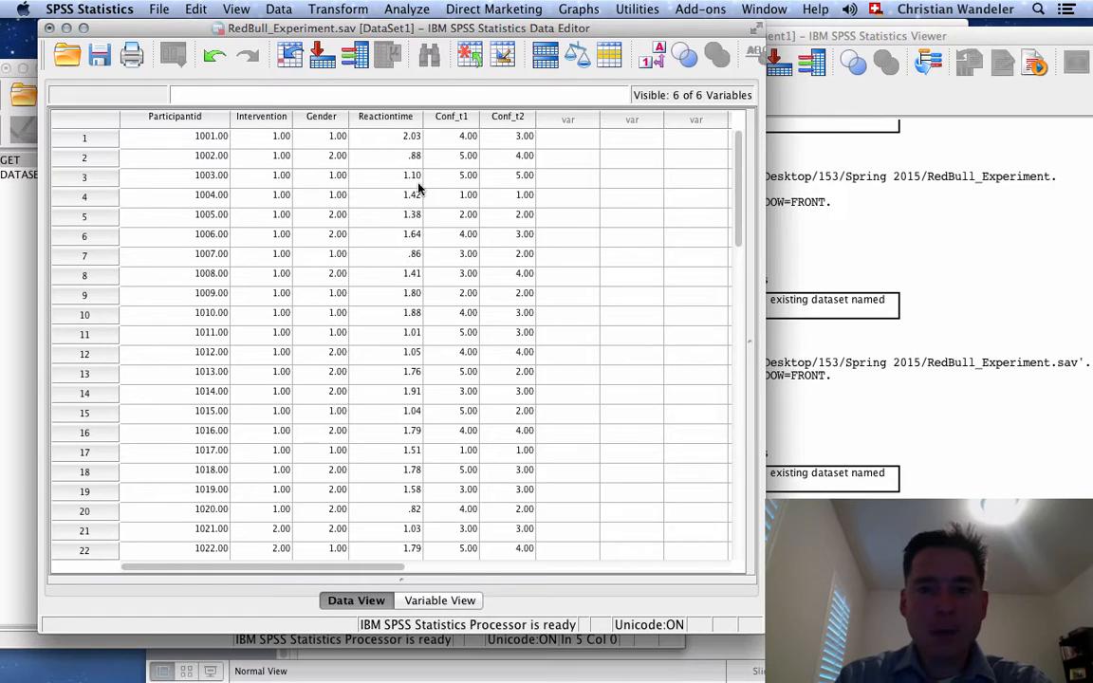
Review the RedBull_Experiment data columns one by one, from Participantid through Conf_t1
left_click(215, 119)
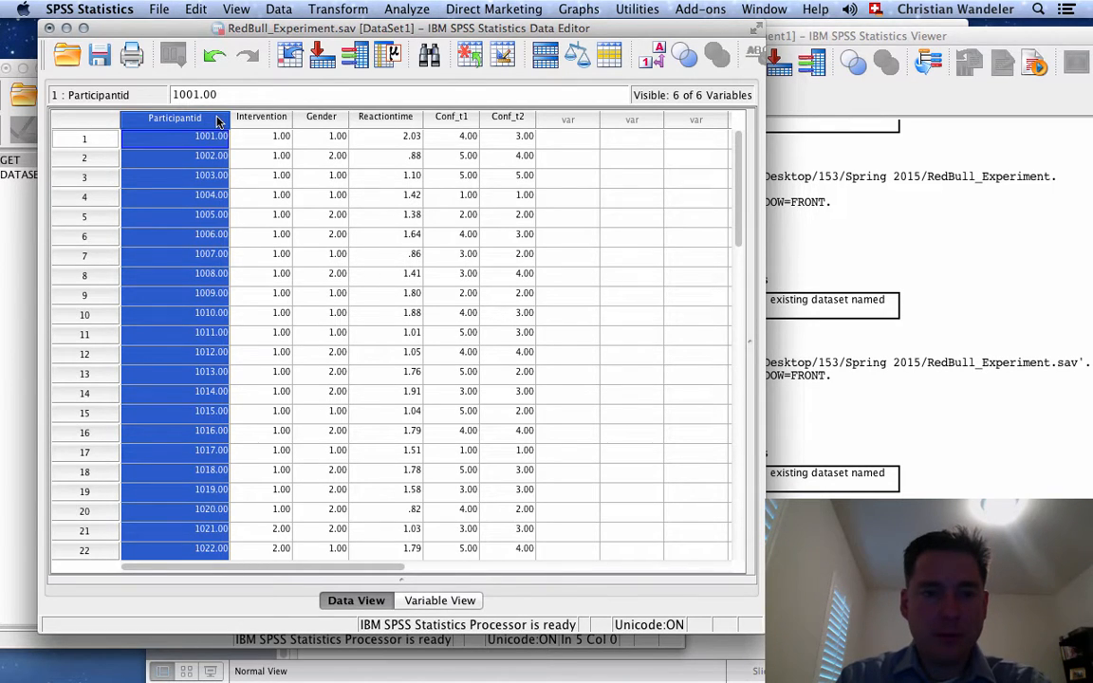
left_click(262, 119)
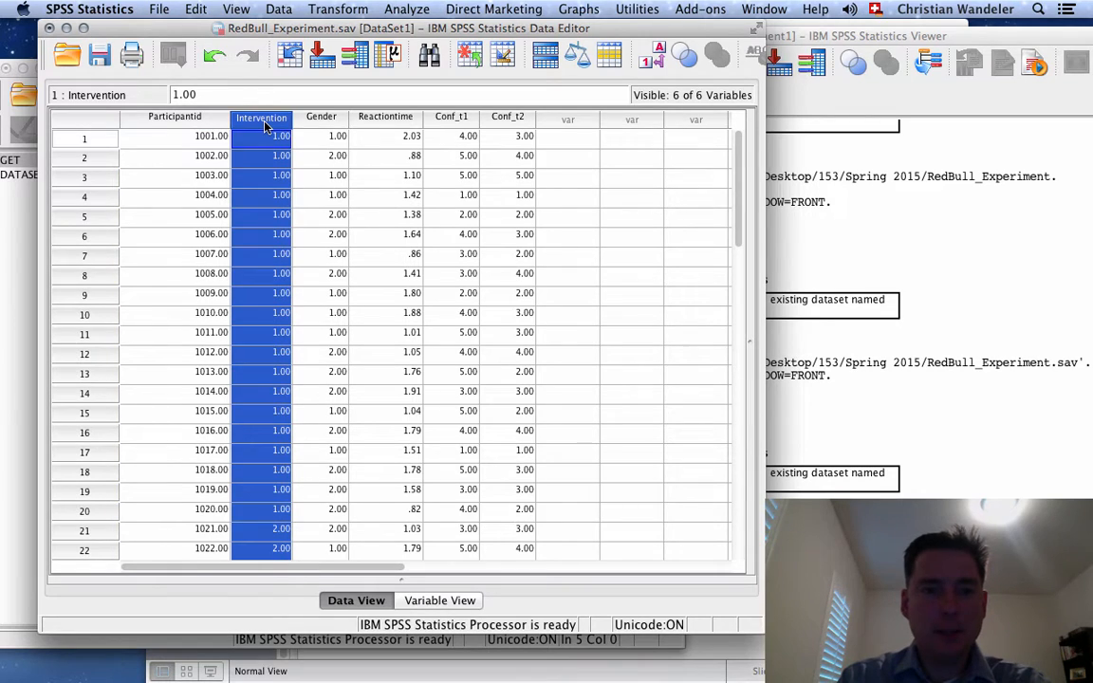
left_click(313, 120)
left_click(385, 117)
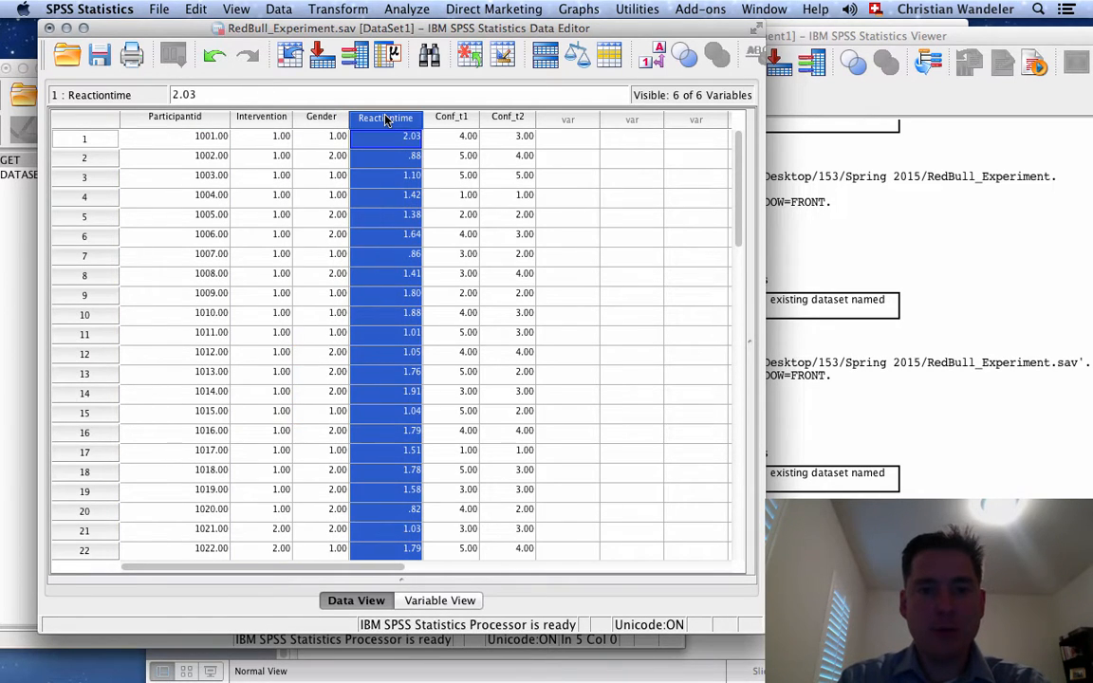
left_click(446, 119)
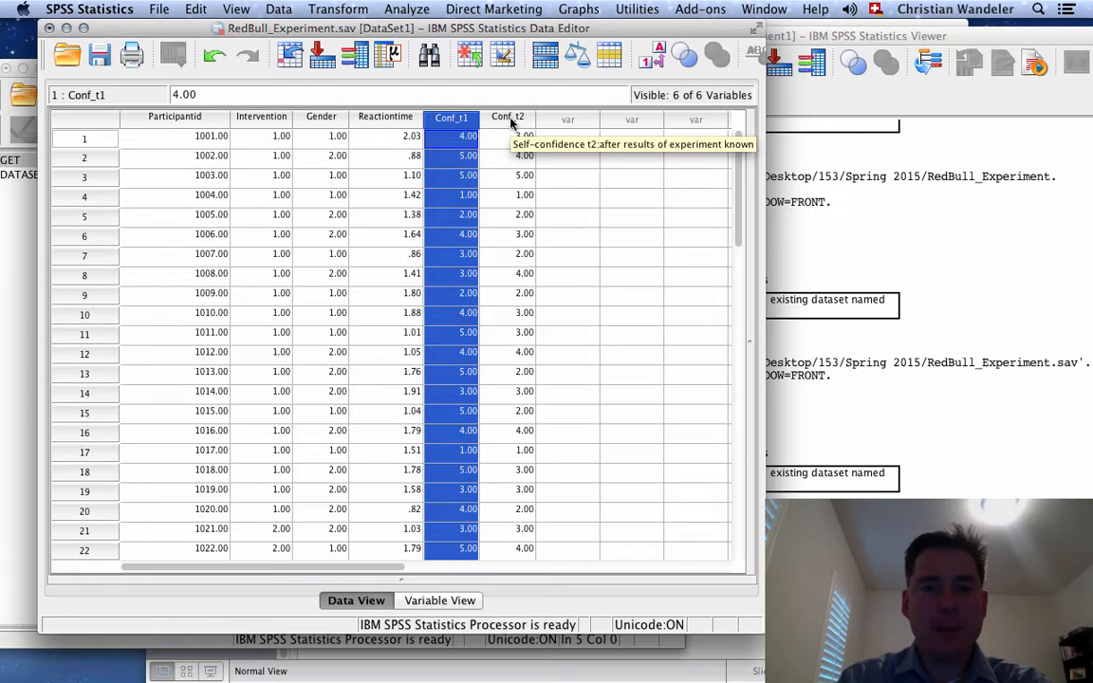
Create a new empty dataset and move its window aside so the RedBull_Experiment participant IDs stay in view
left_click(158, 9)
mouse_move(163, 34)
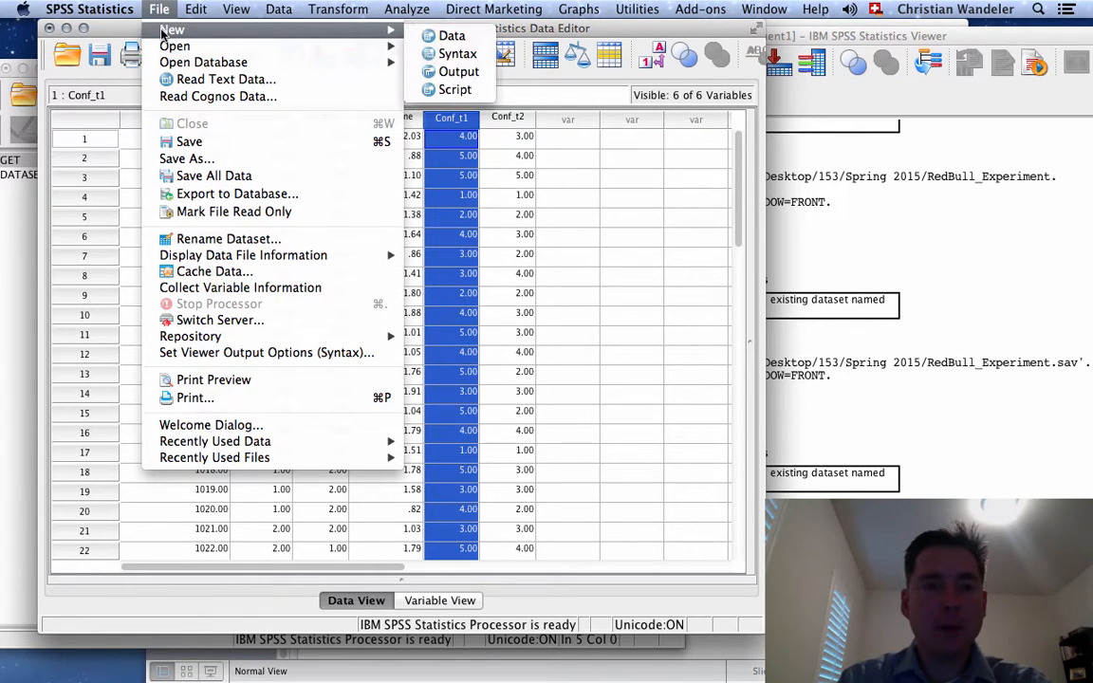
left_click(452, 35)
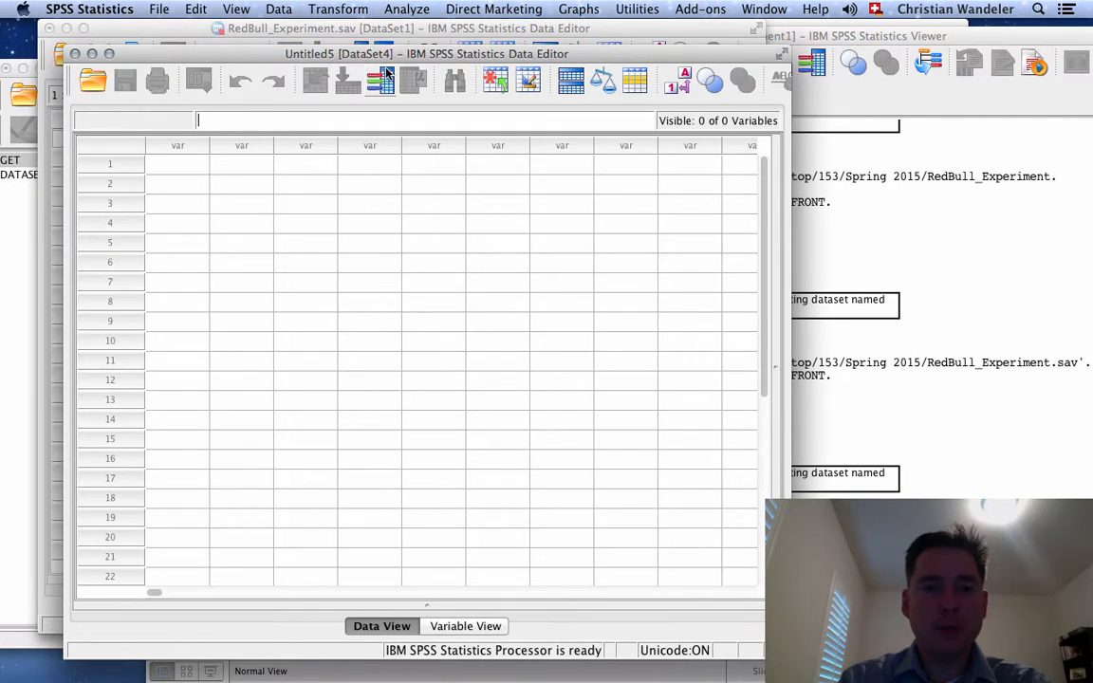
left_click_drag(387, 53, 593, 8)
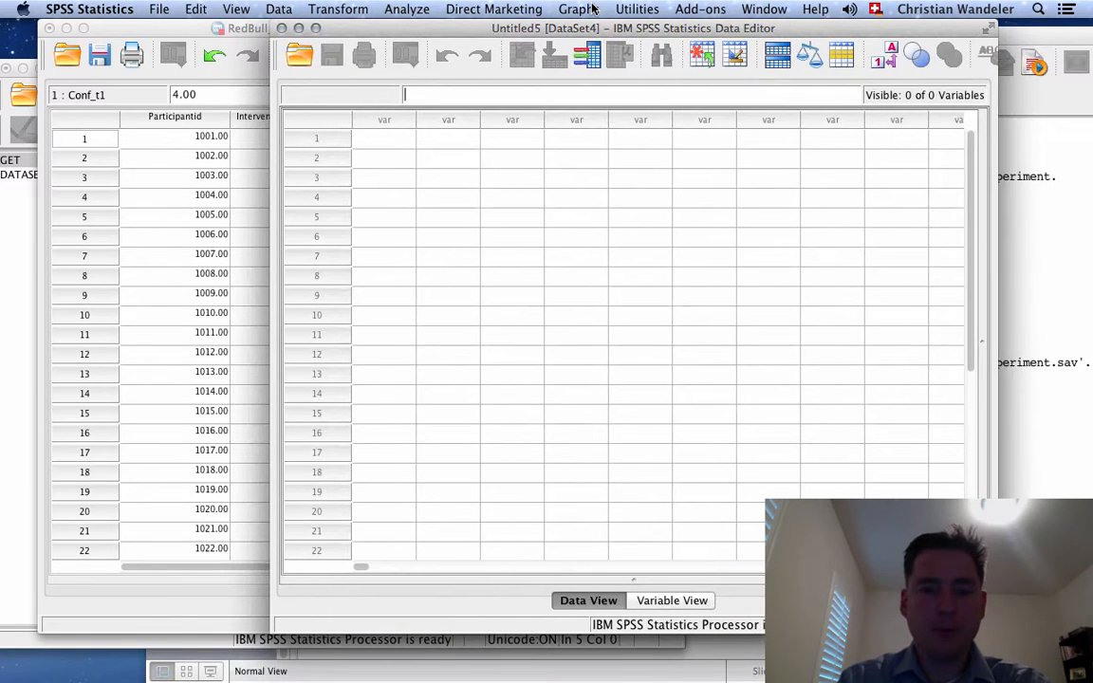
Enter 1001 as the first case's value in the first column of the new dataset
left_click(384, 120)
double_click(384, 120)
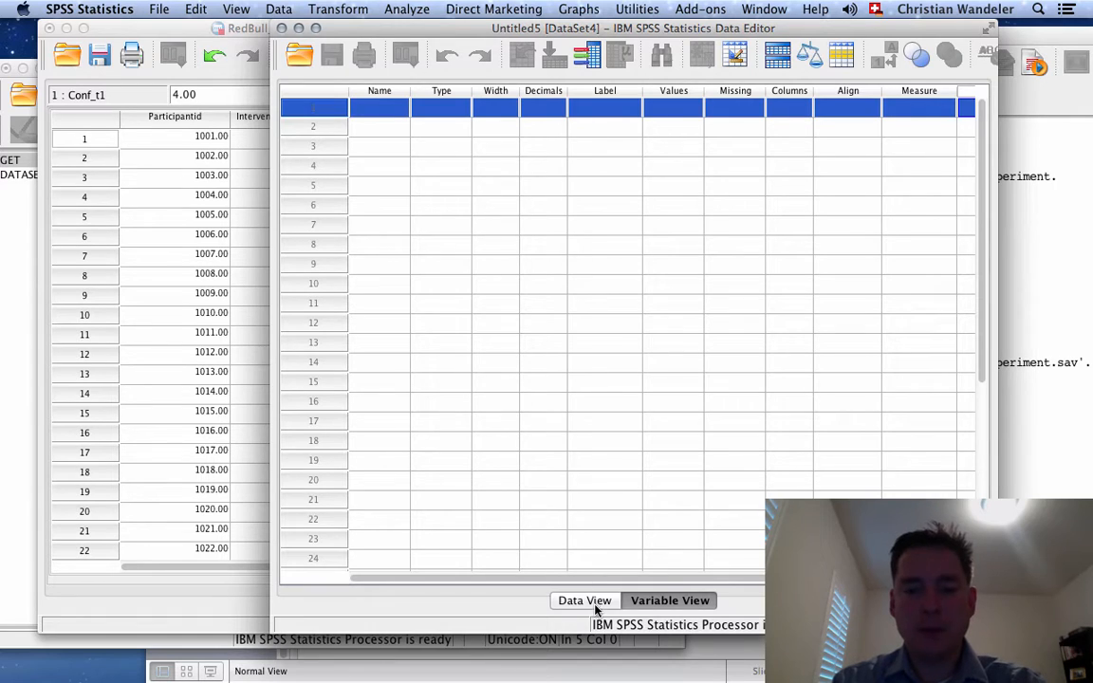
left_click(587, 602)
left_click(405, 139)
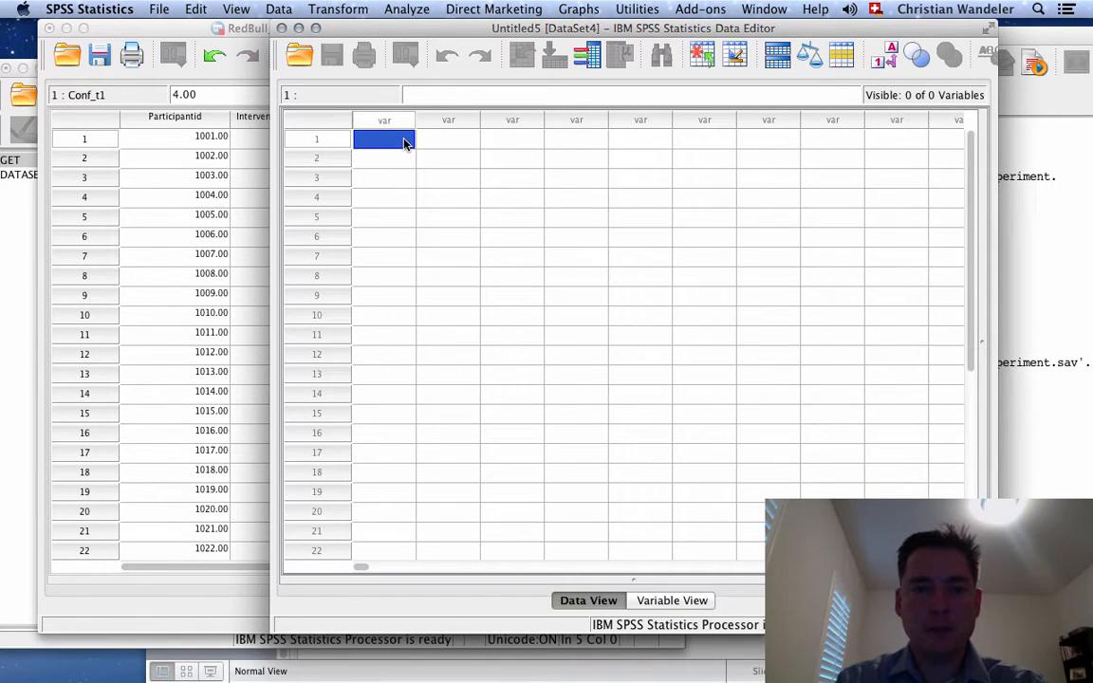
type("1")
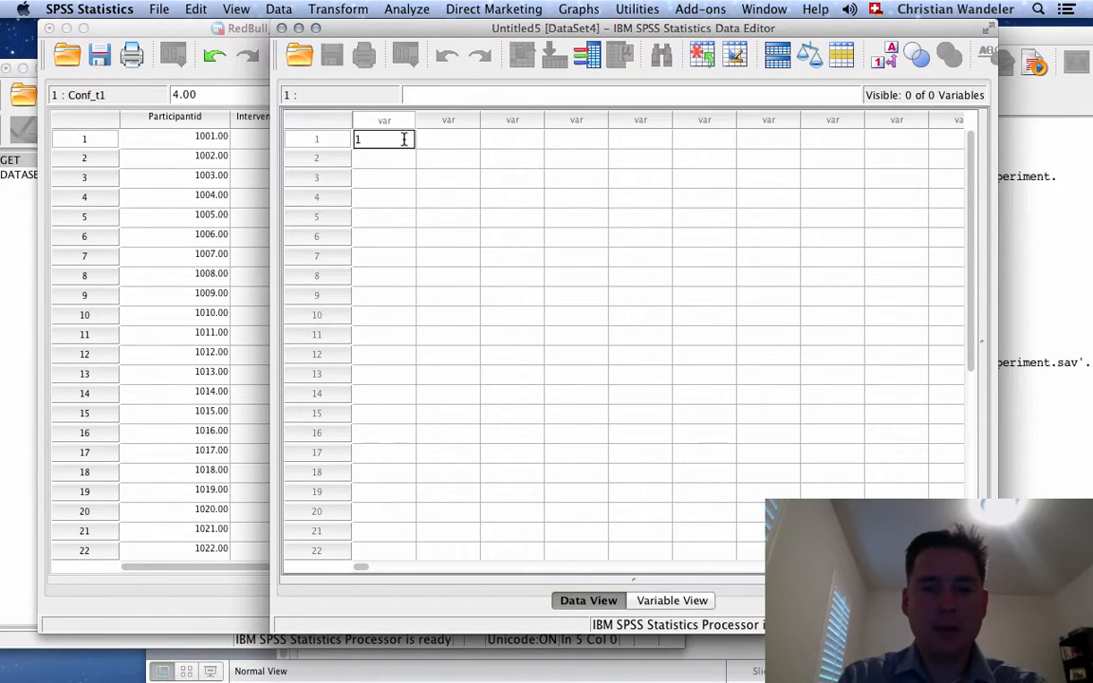
type("001")
key("F1")
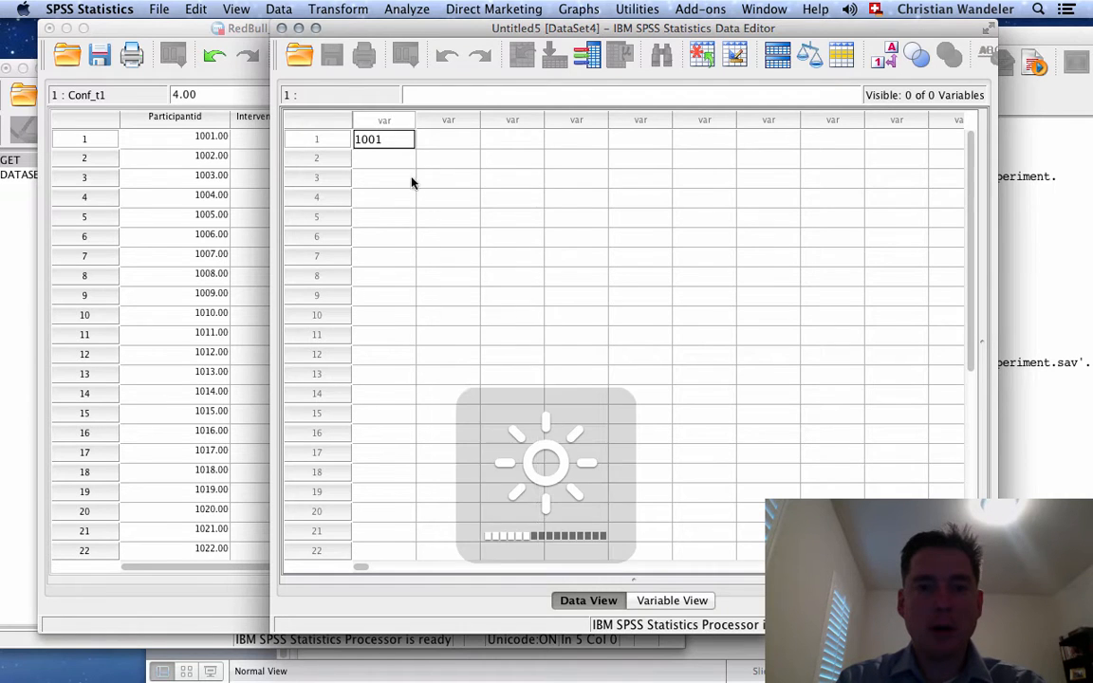
left_click(412, 190)
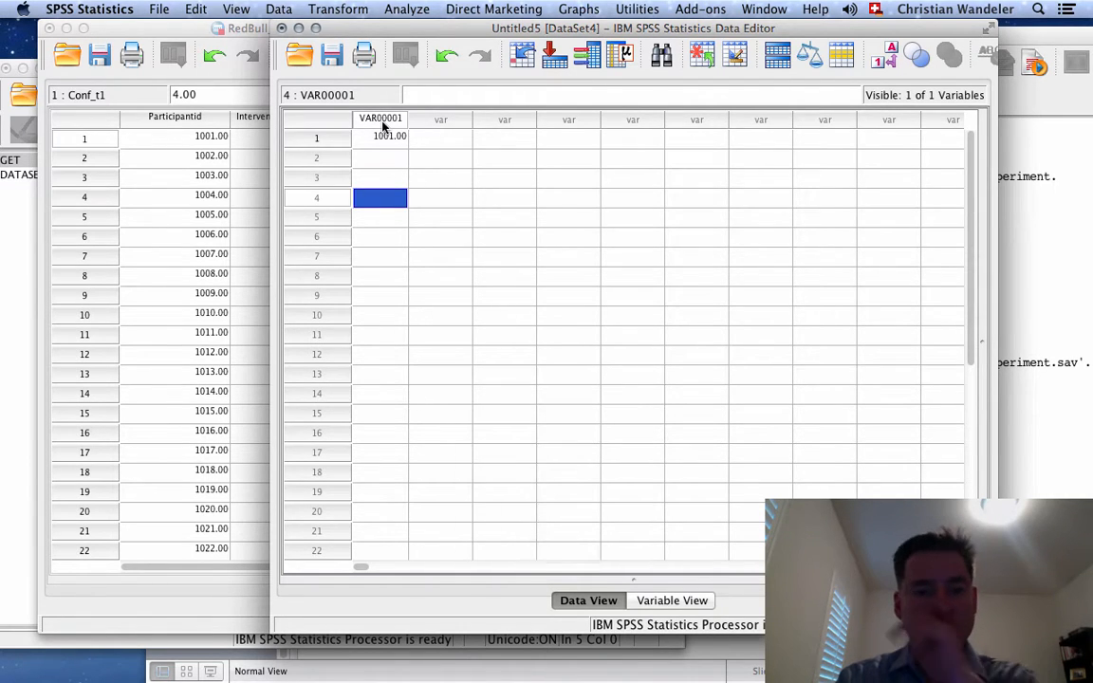
Show the variable definitions of both datasets and arrange the two windows side by side, narrowing the RedBull_Experiment window
left_click_drag(424, 33, 365, 73)
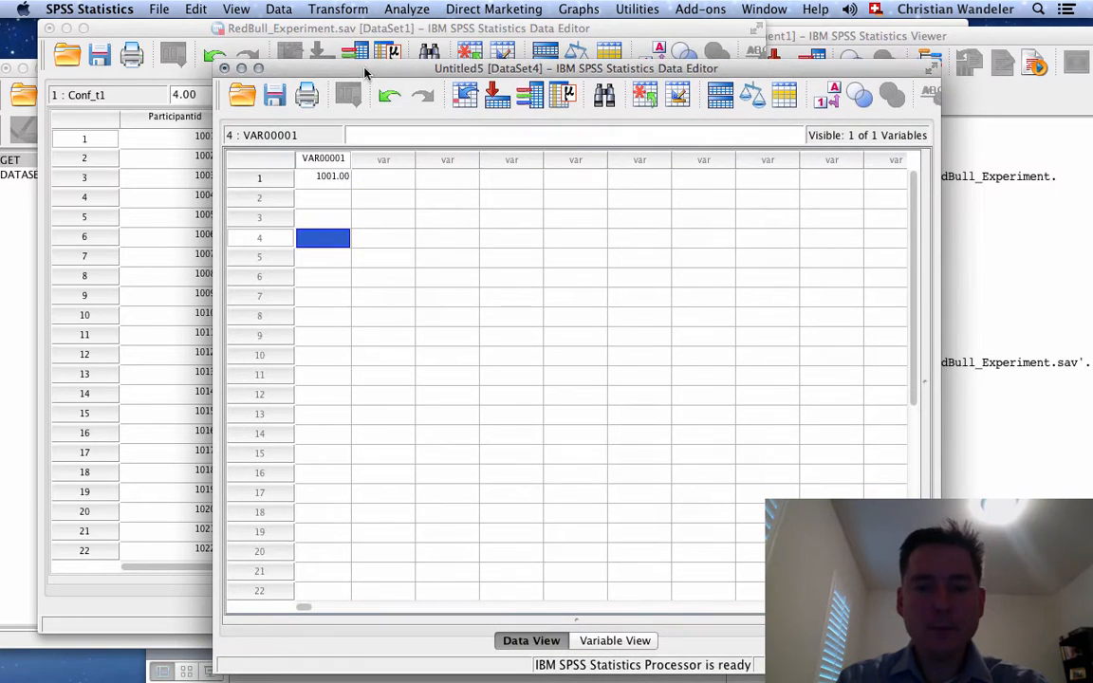
left_click(617, 643)
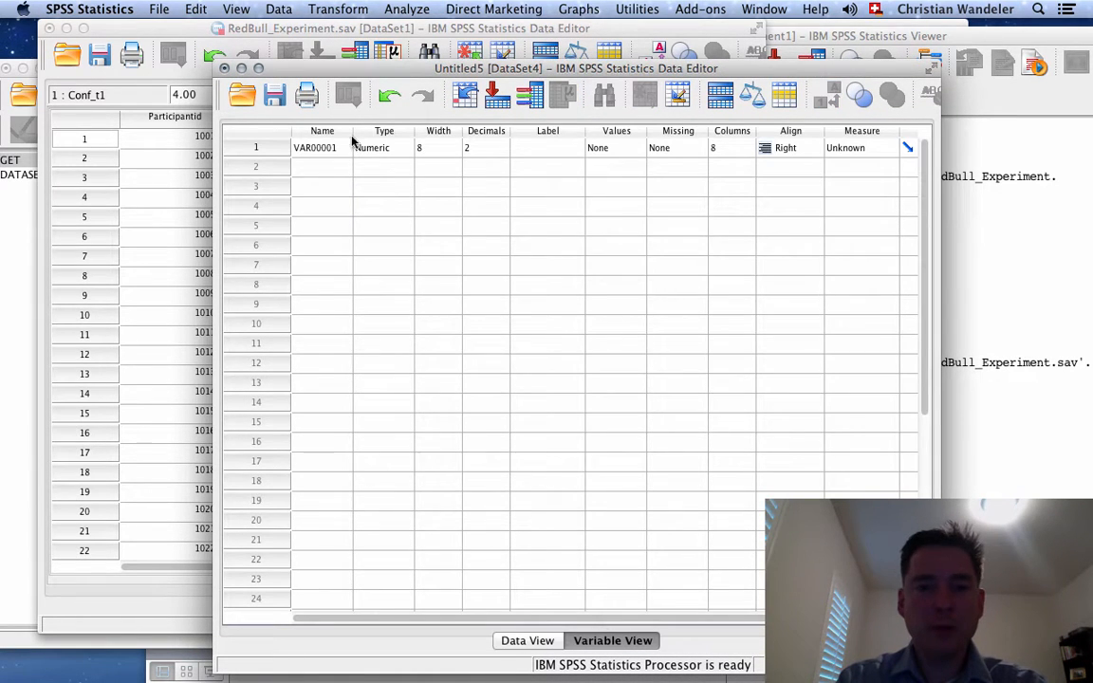
left_click(316, 147)
left_click(316, 147)
left_click_drag(334, 66, 462, 42)
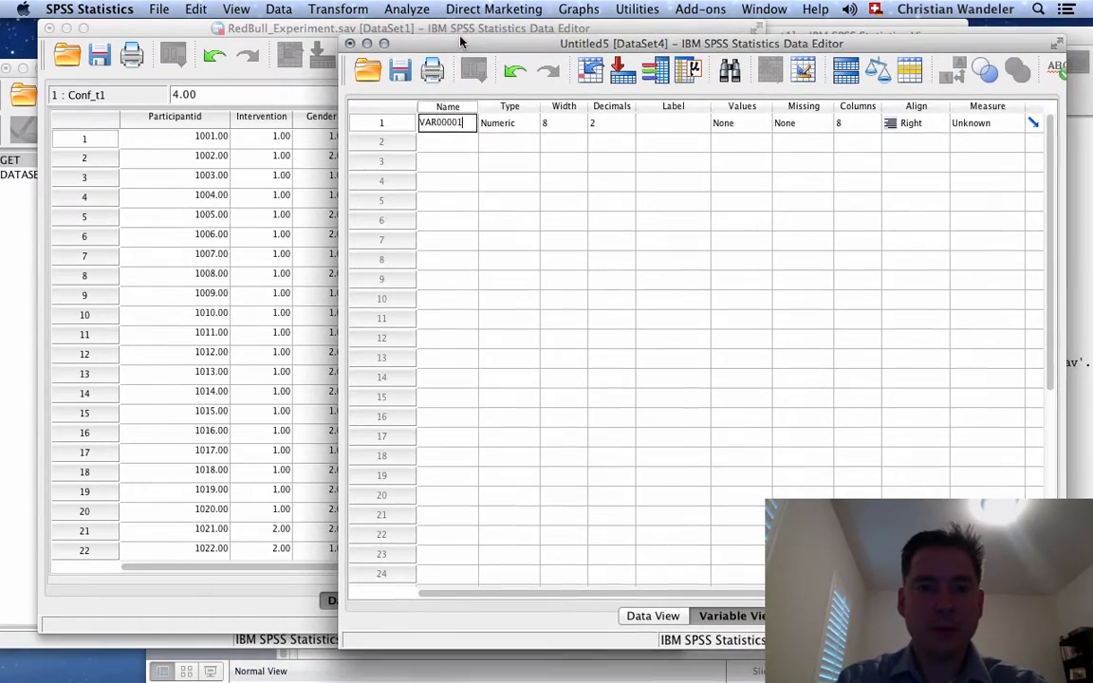
left_click(279, 31)
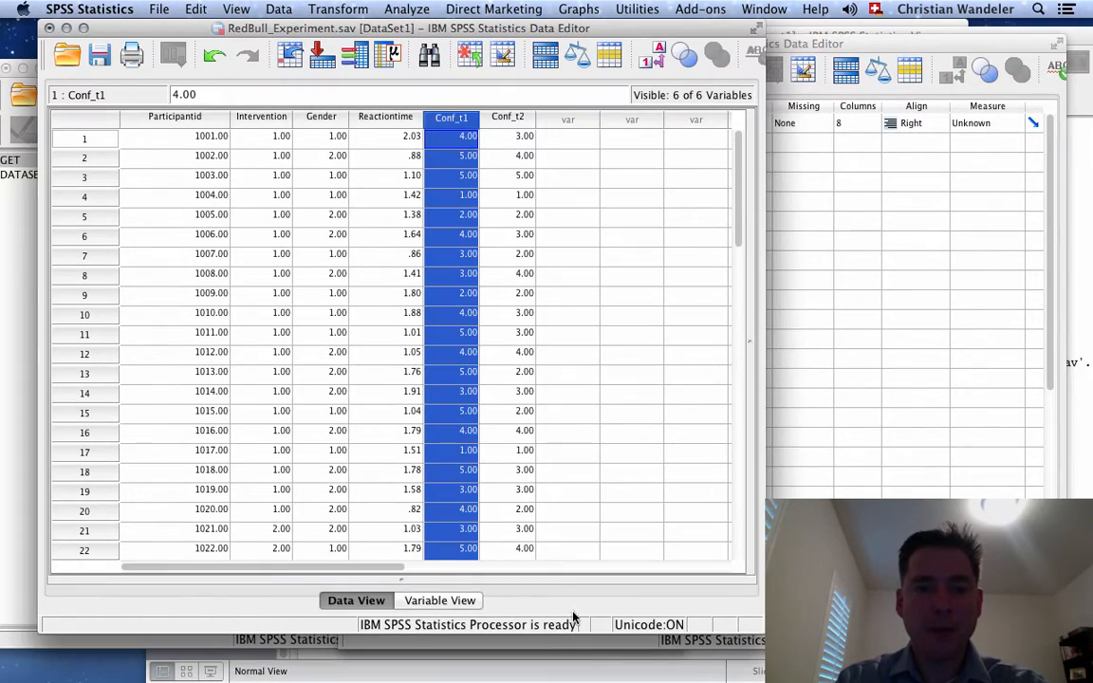
left_click(444, 601)
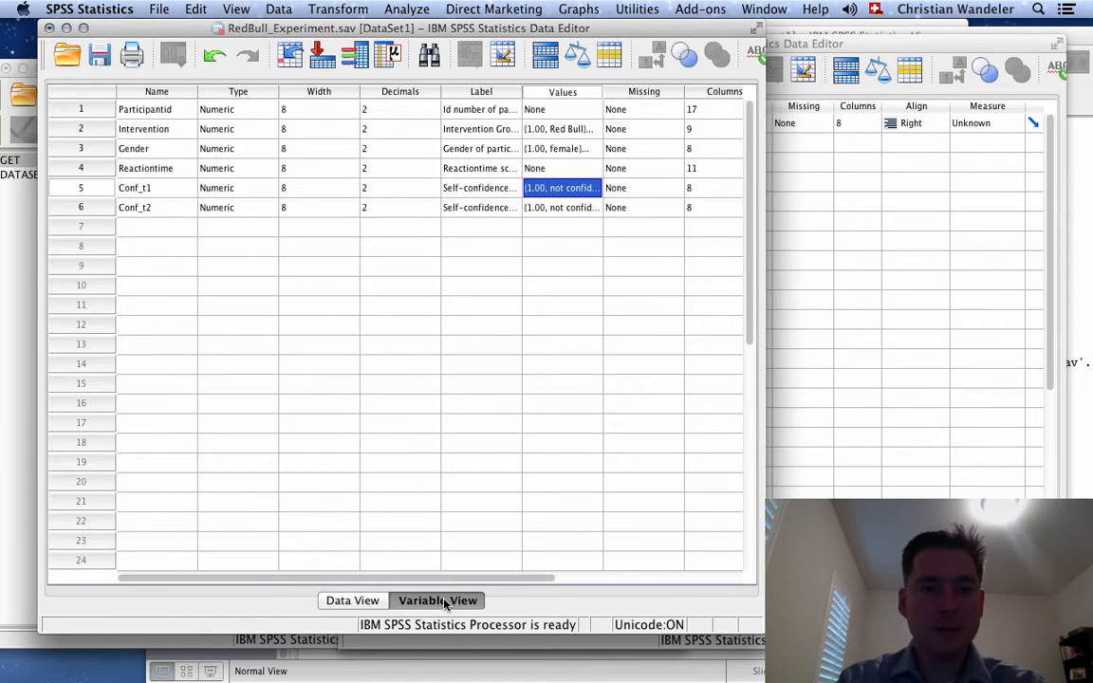
left_click_drag(665, 34, 630, 34)
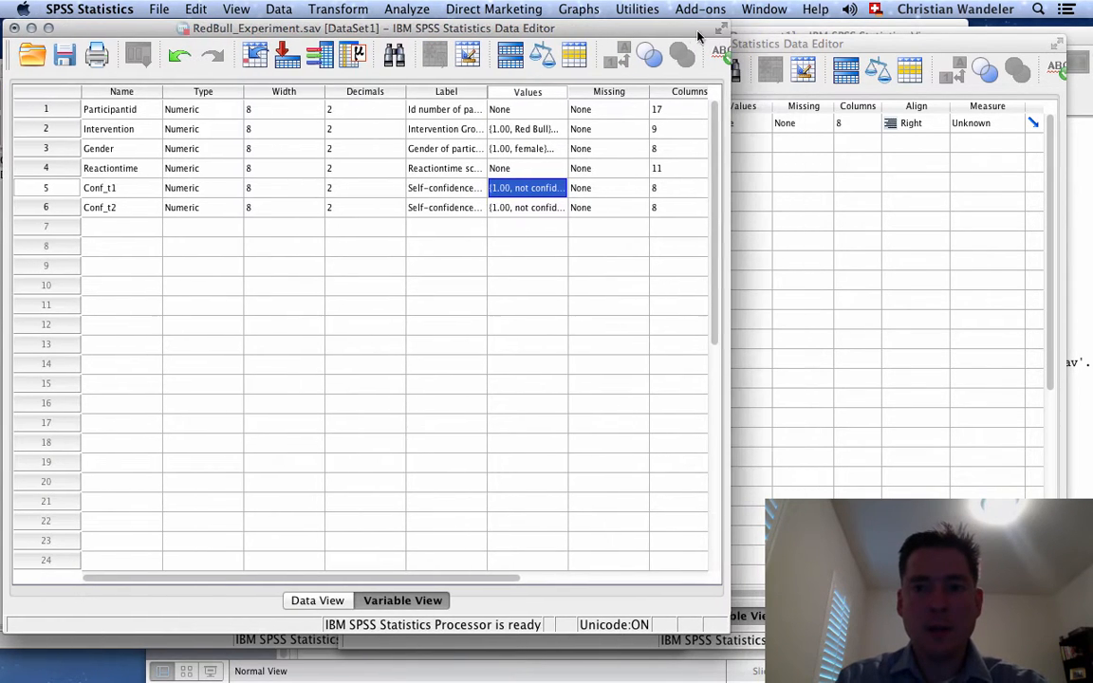
left_click_drag(729, 99, 456, 102)
left_click(569, 46)
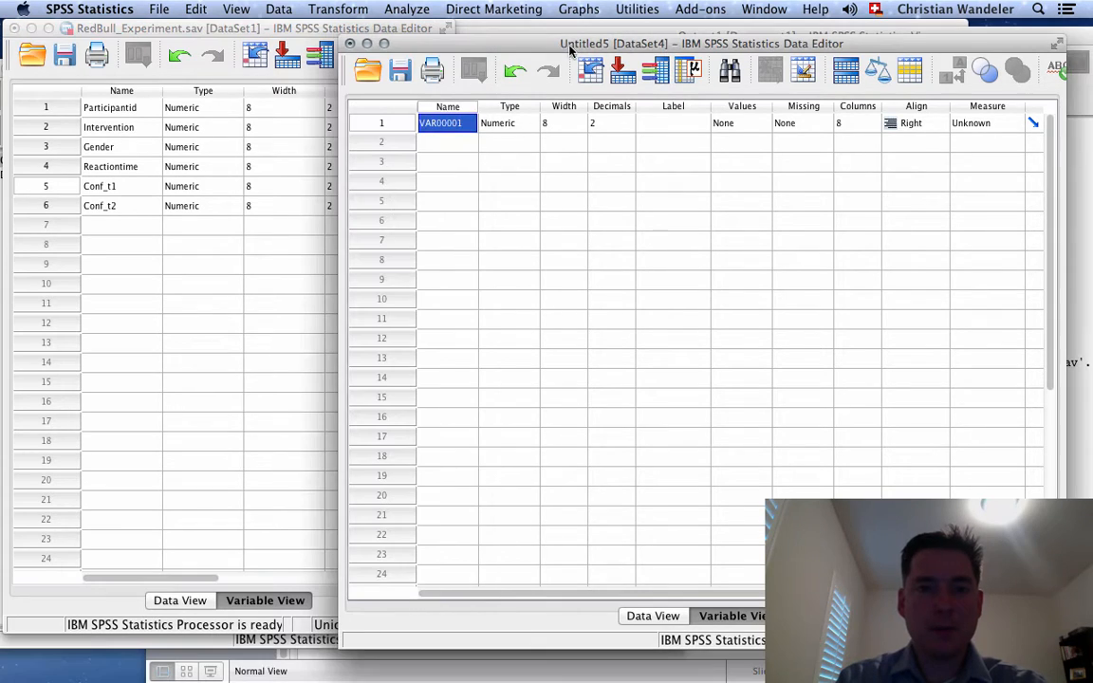
Rename the first variable of the new dataset to Participantid
double_click(465, 125)
double_click(468, 123)
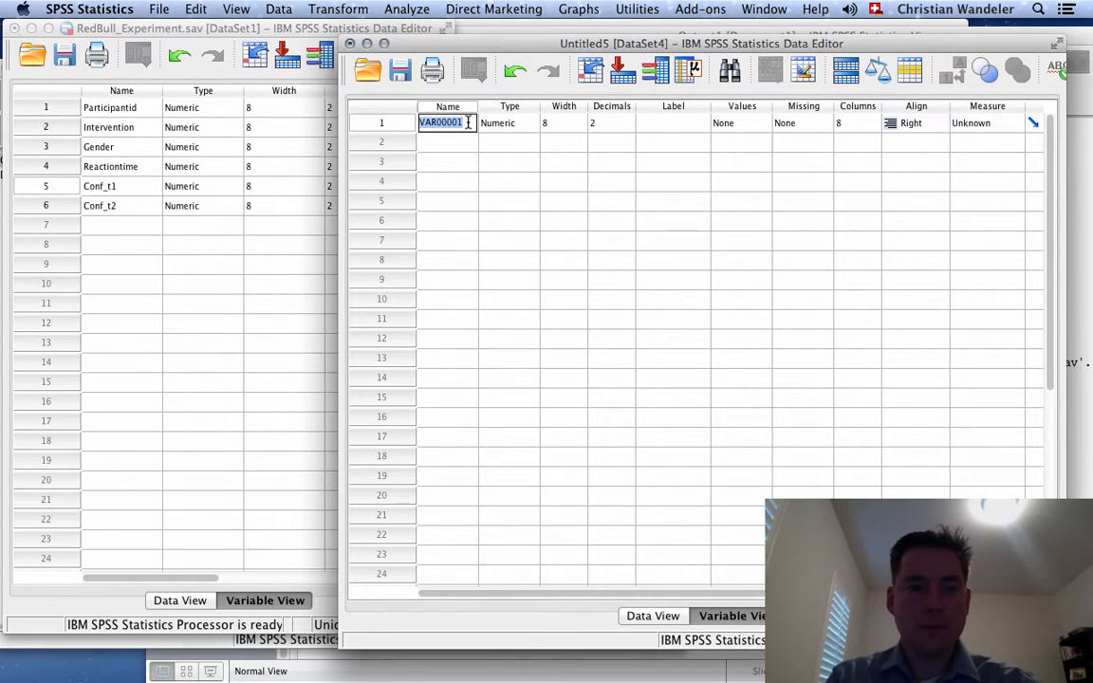
type("Partici")
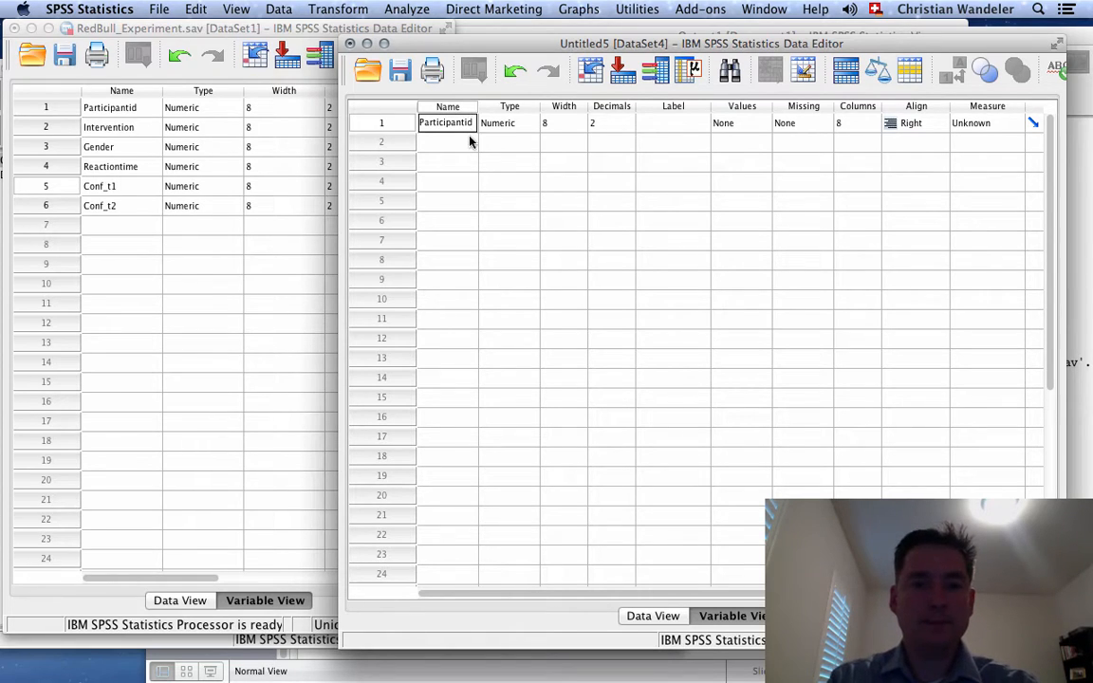
type("pantid")
left_click(468, 141)
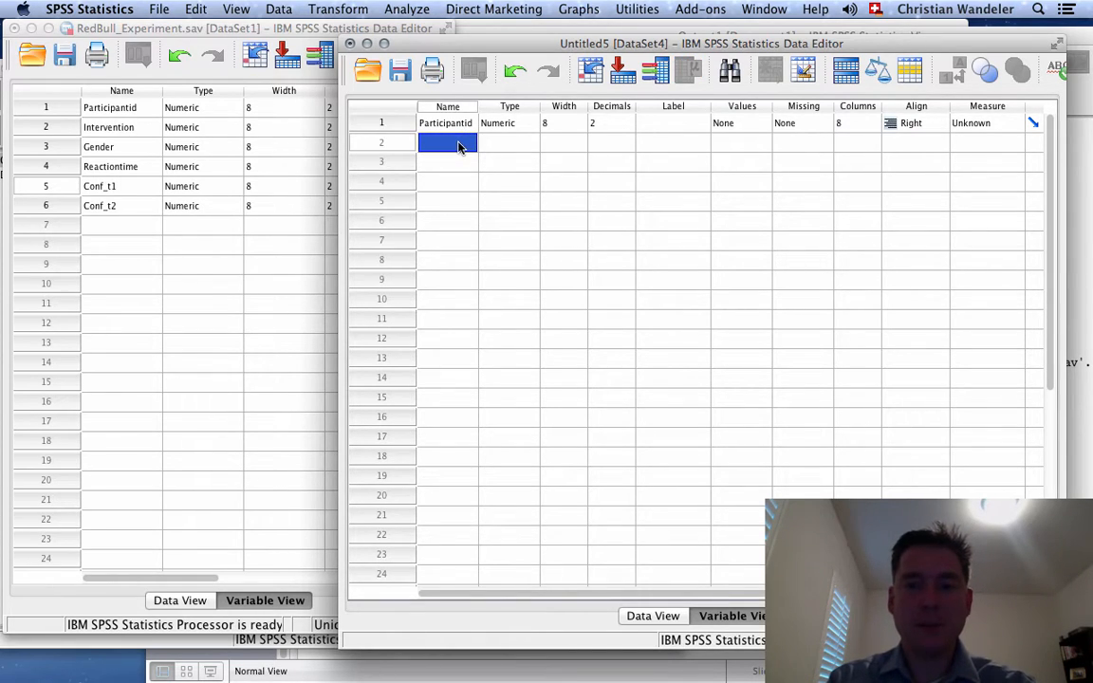
Add a second variable named Intervention to the new dataset
type("Intervent")
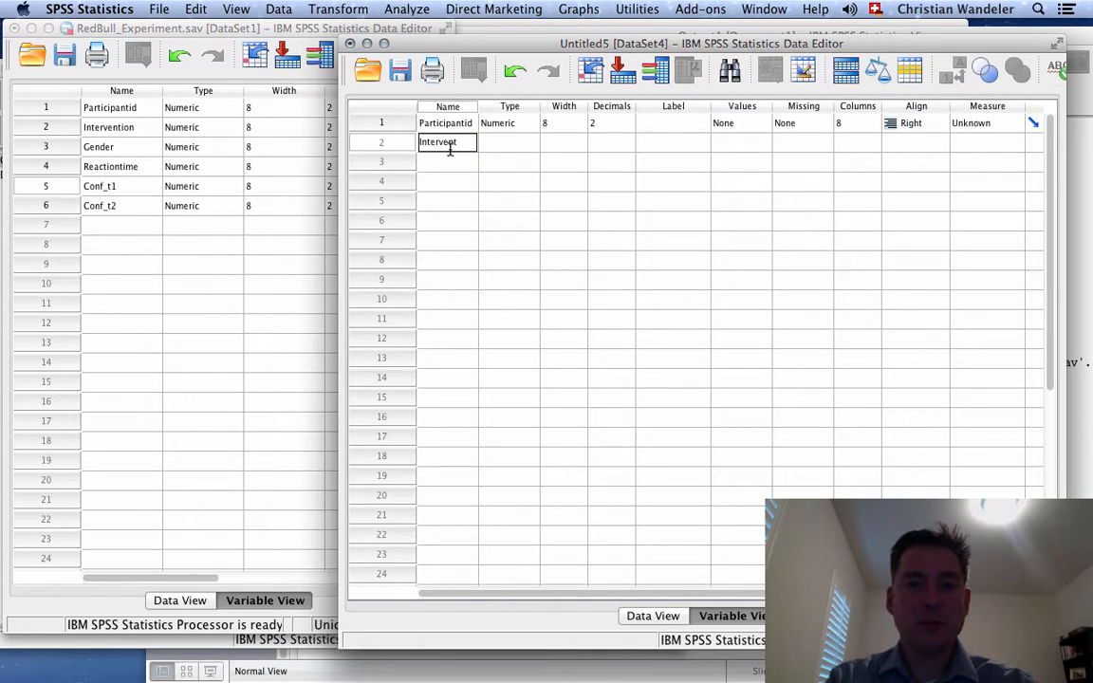
type("ion")
key("Return")
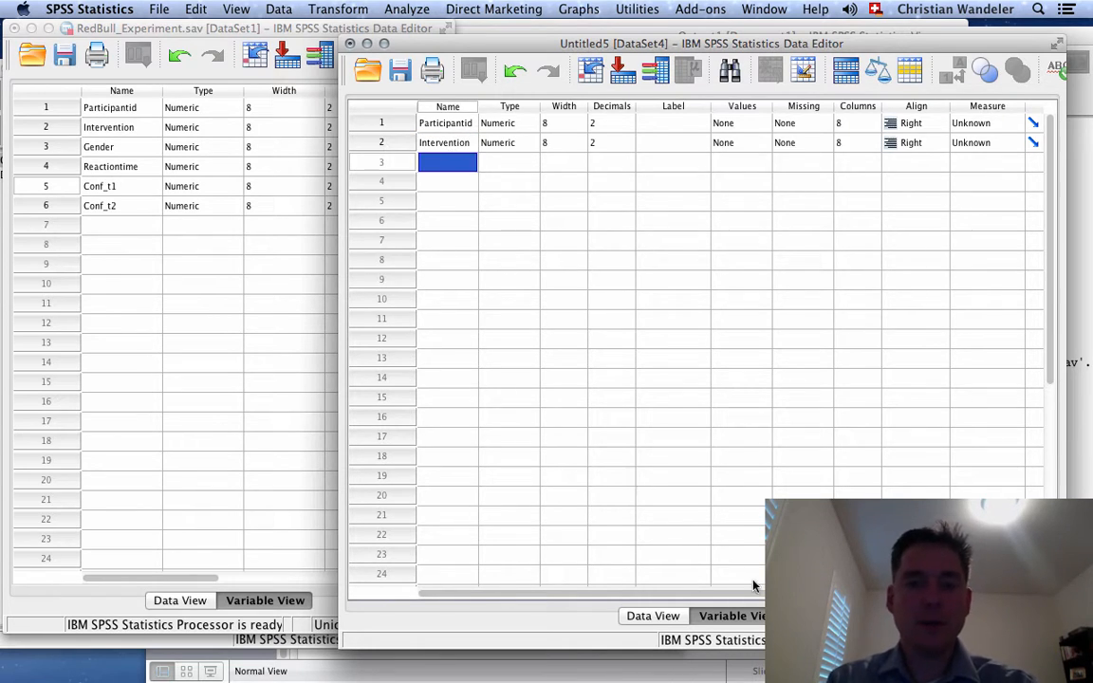
Check the Participantid and Intervention columns in the new dataset's data grid
left_click(651, 615)
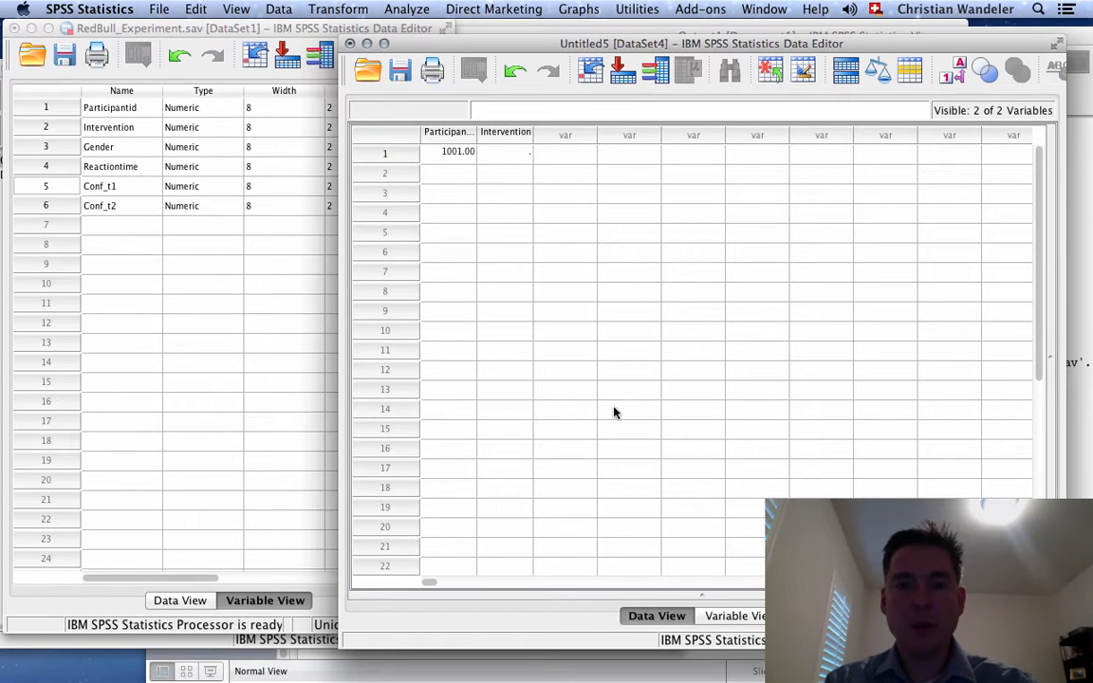
left_click(450, 131)
left_click(506, 133)
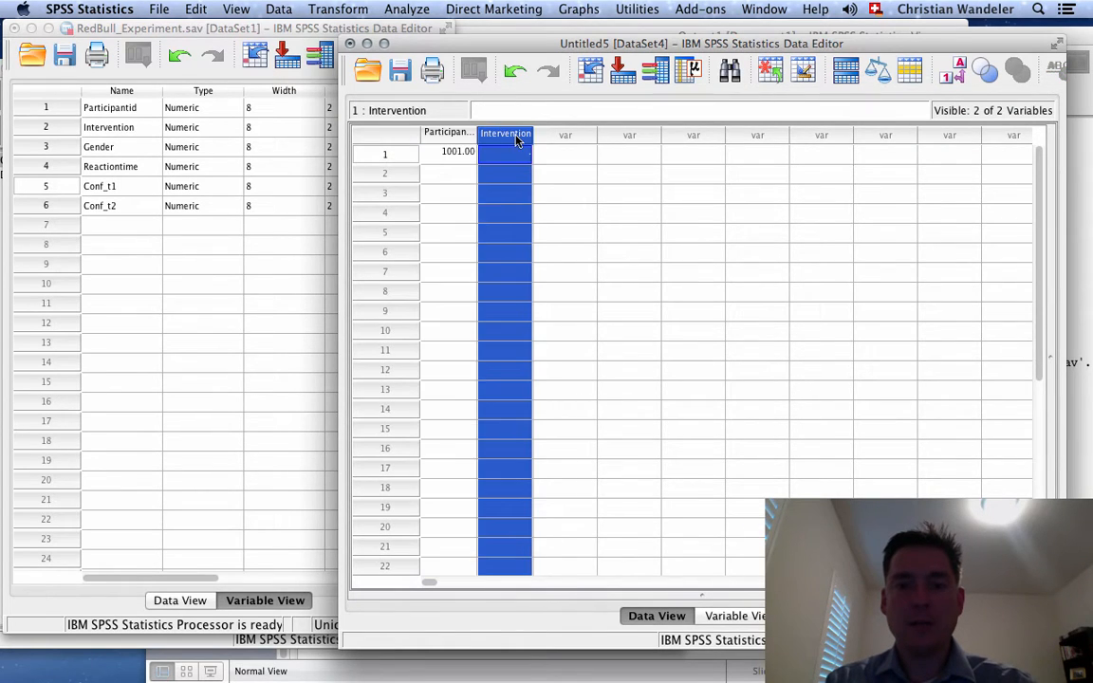
left_click(461, 136)
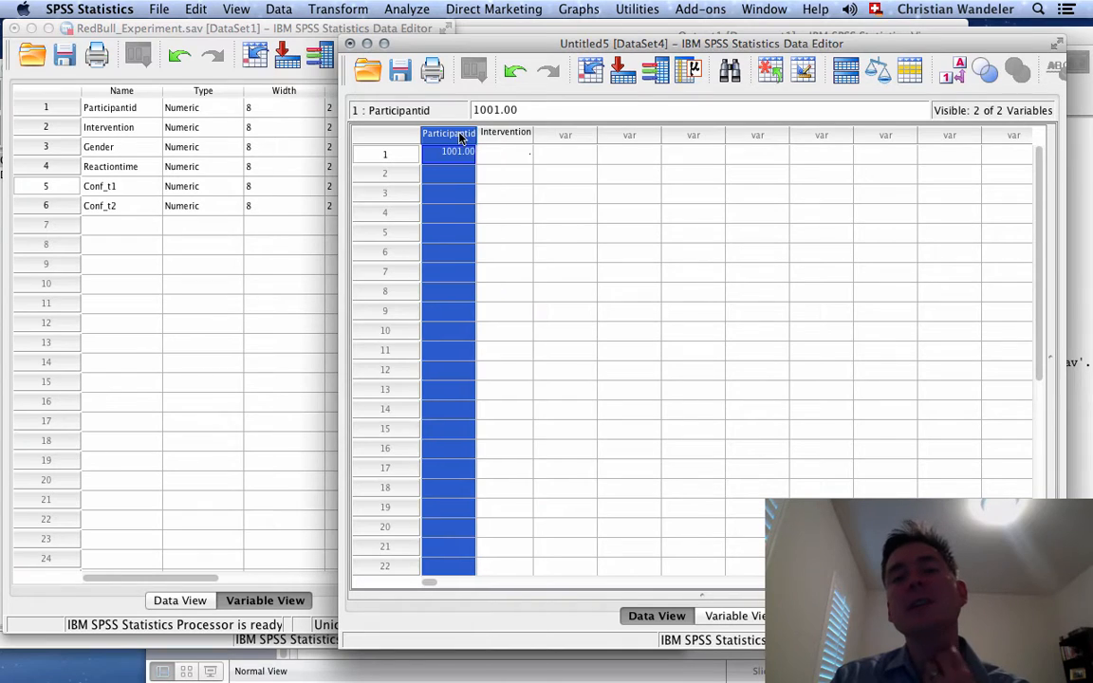
left_click(488, 135)
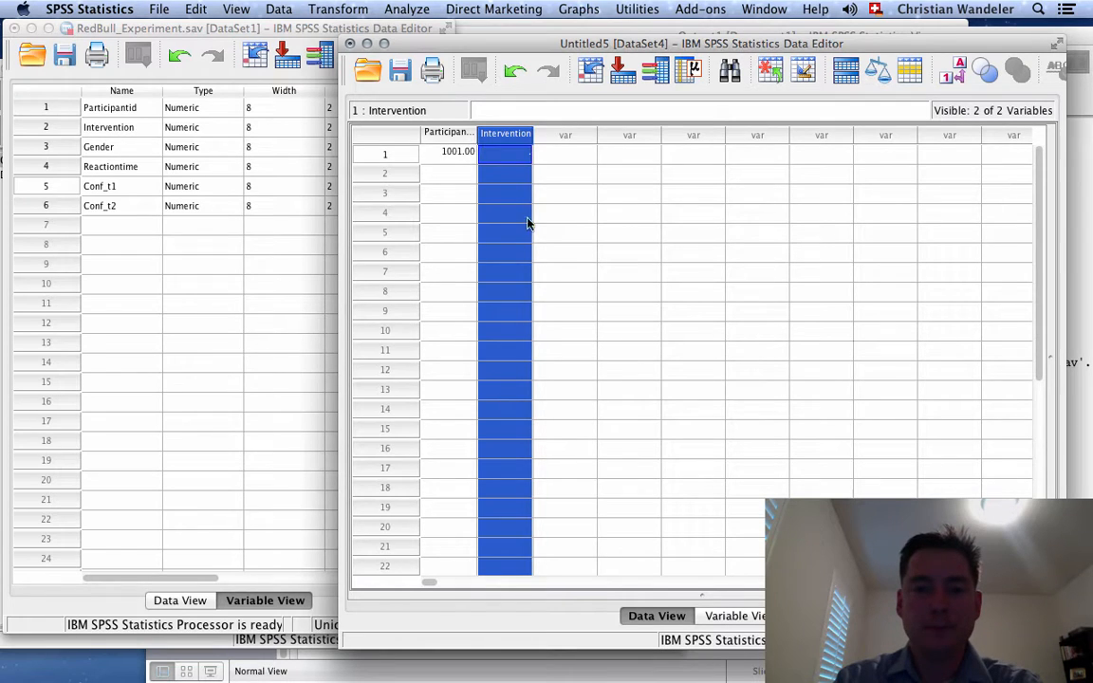
Return to the variable definitions and add a third variable named Gender
left_click(730, 617)
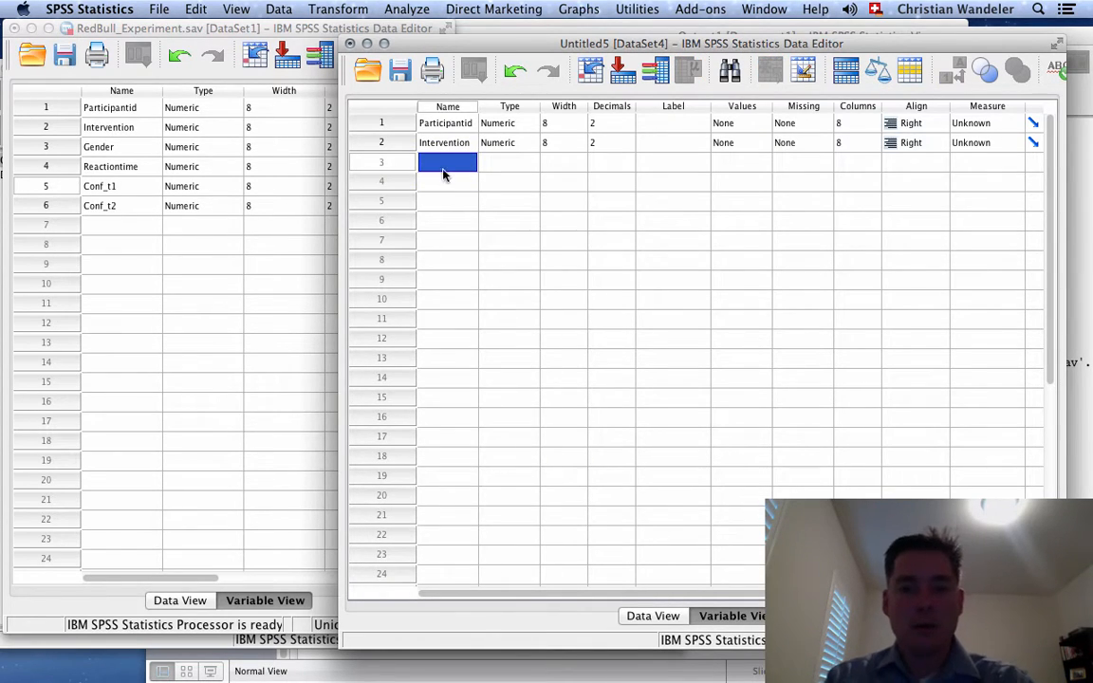
type("Gender")
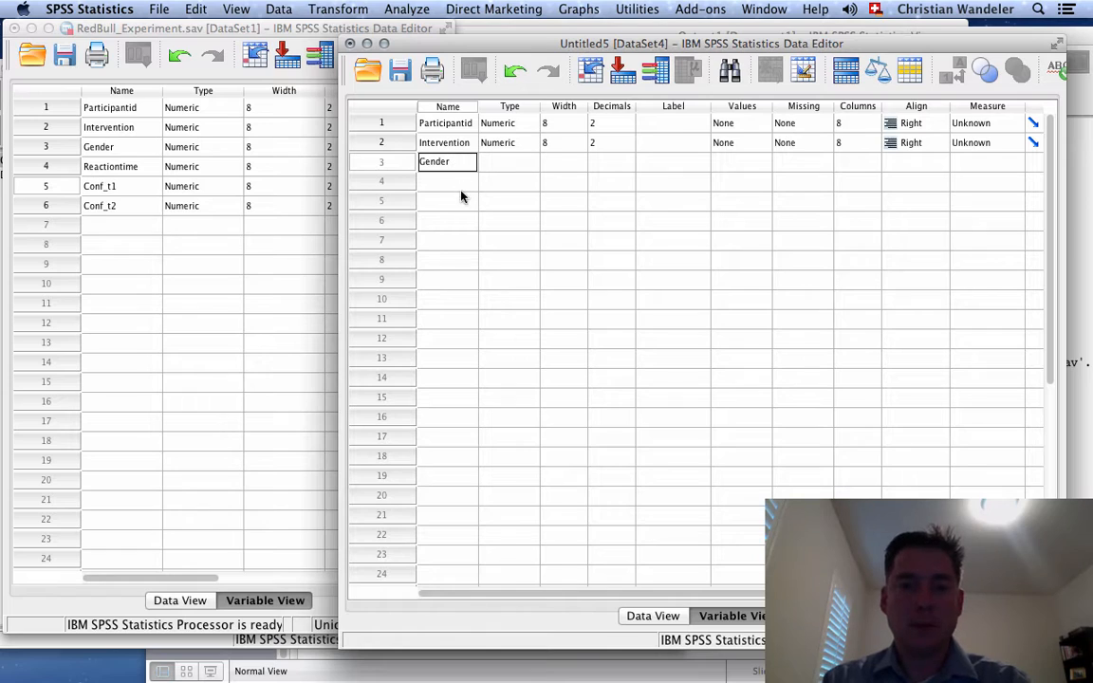
left_click(458, 181)
Copy the first variable's name, Participantid, and rename that variable to ID
double_click(456, 122)
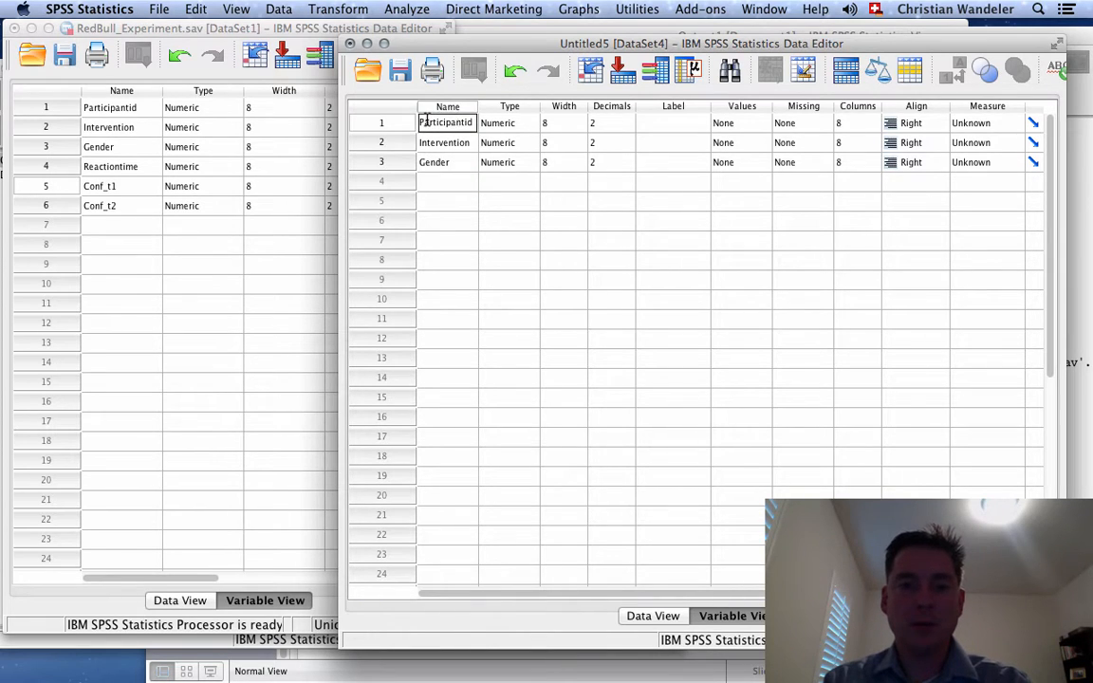
left_click_drag(419, 122, 503, 129)
key("super+c")
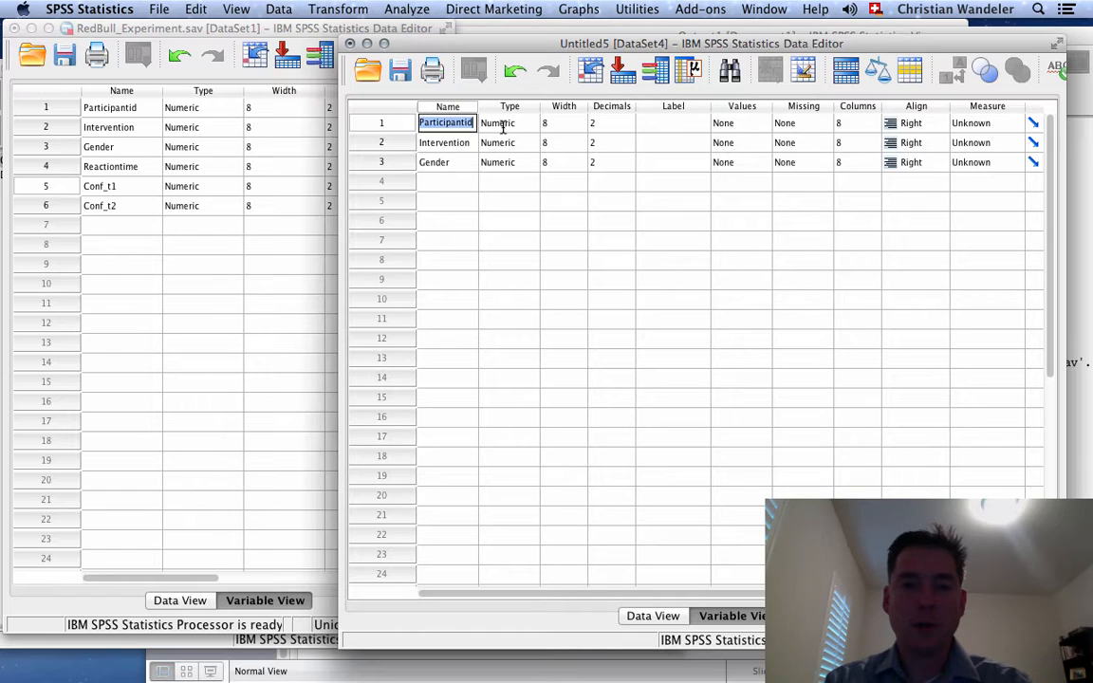
key("BackSpace")
type("ID")
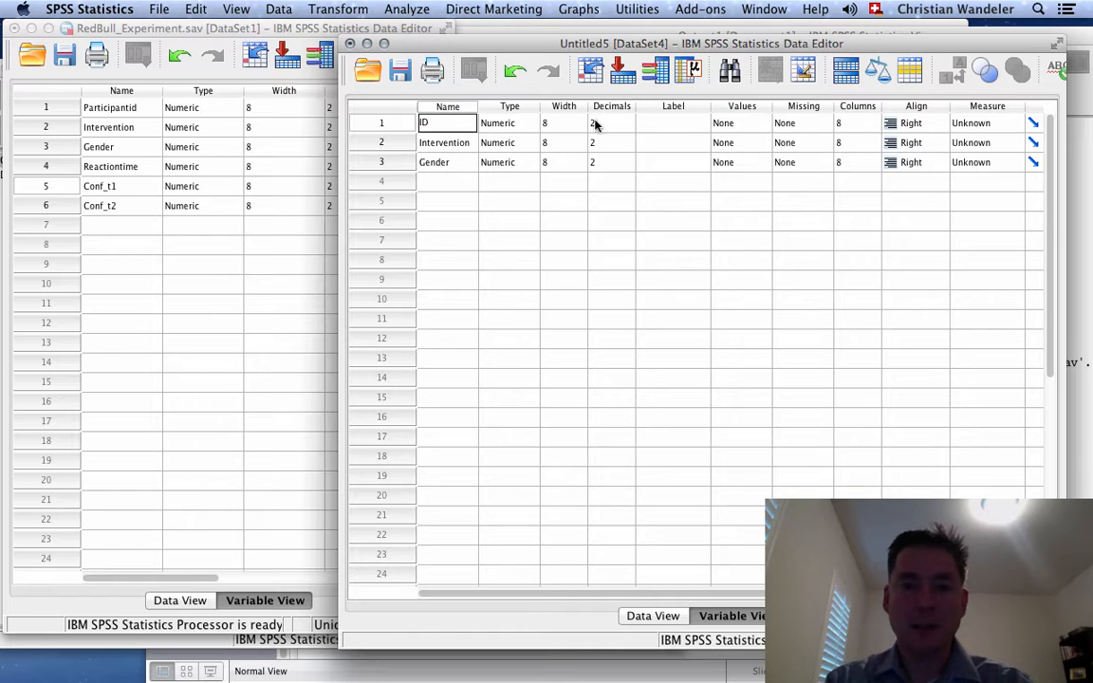
Give the ID variable the label Participantidentificationnumber
left_click(679, 122)
left_click(679, 122)
key("super+v")
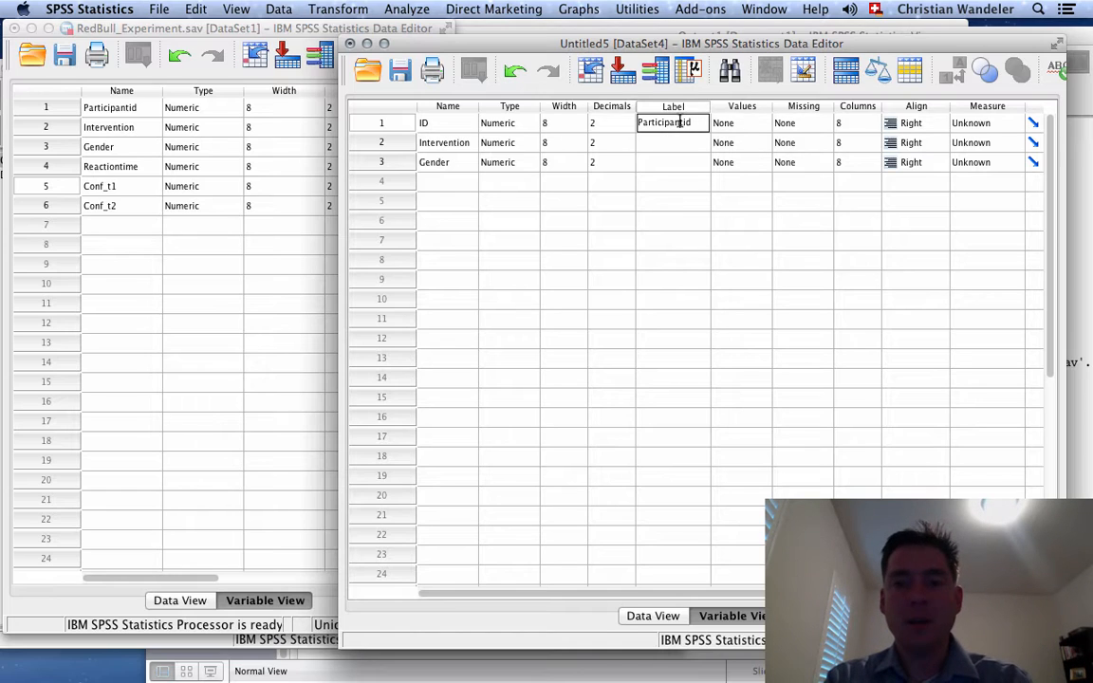
type("ent")
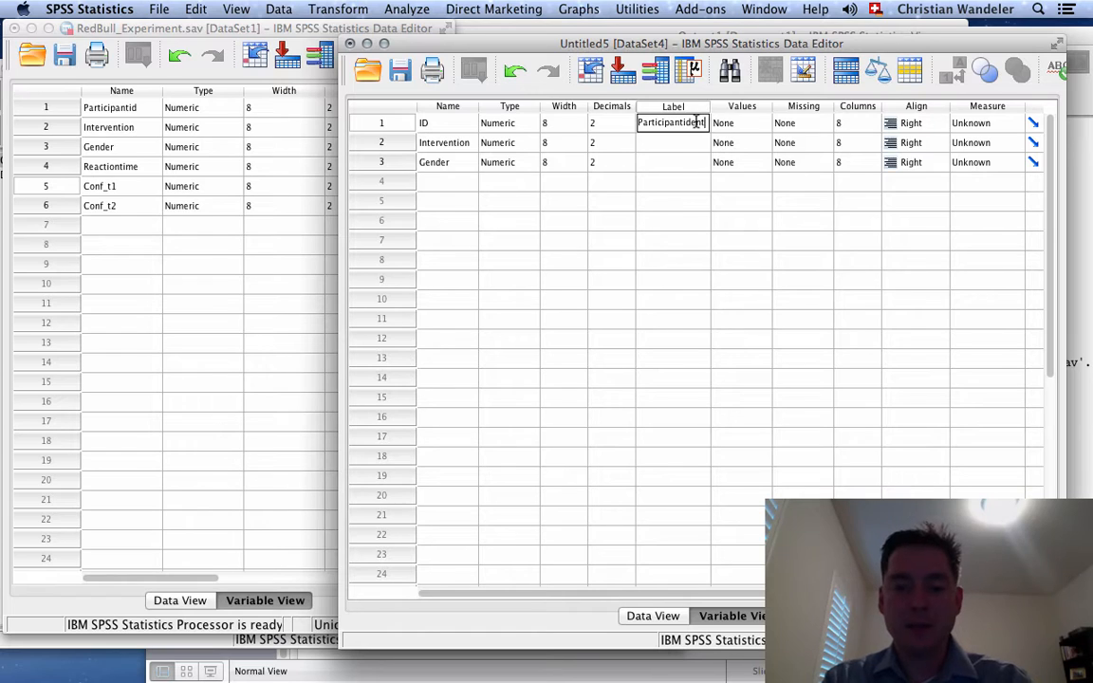
type("ificationnumb")
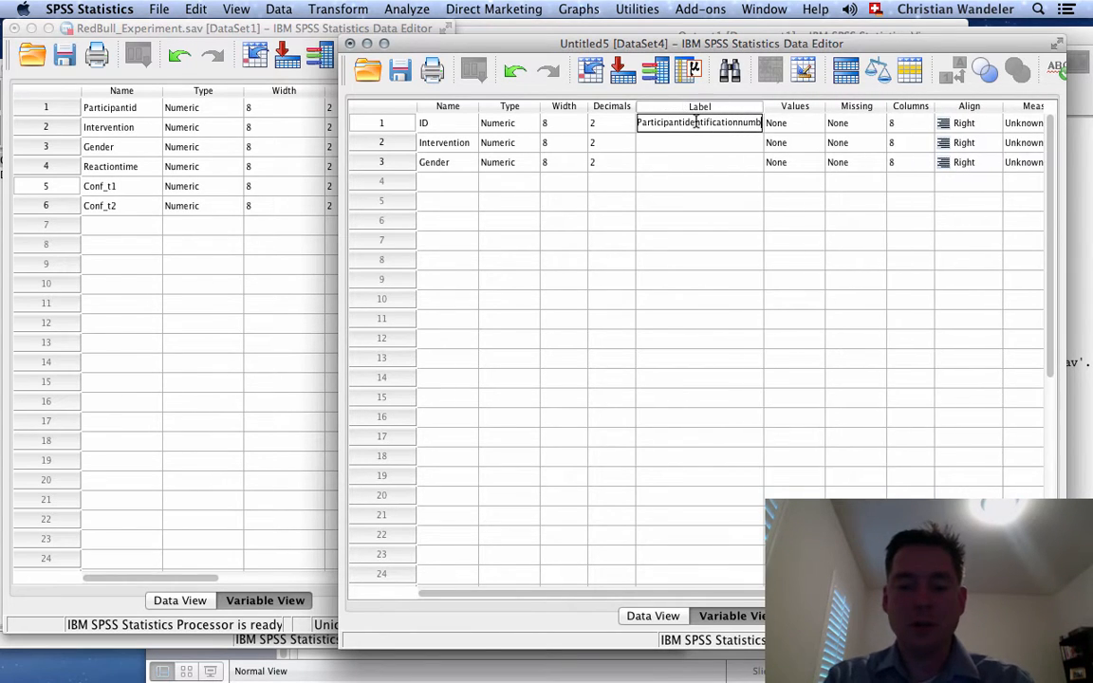
type("er")
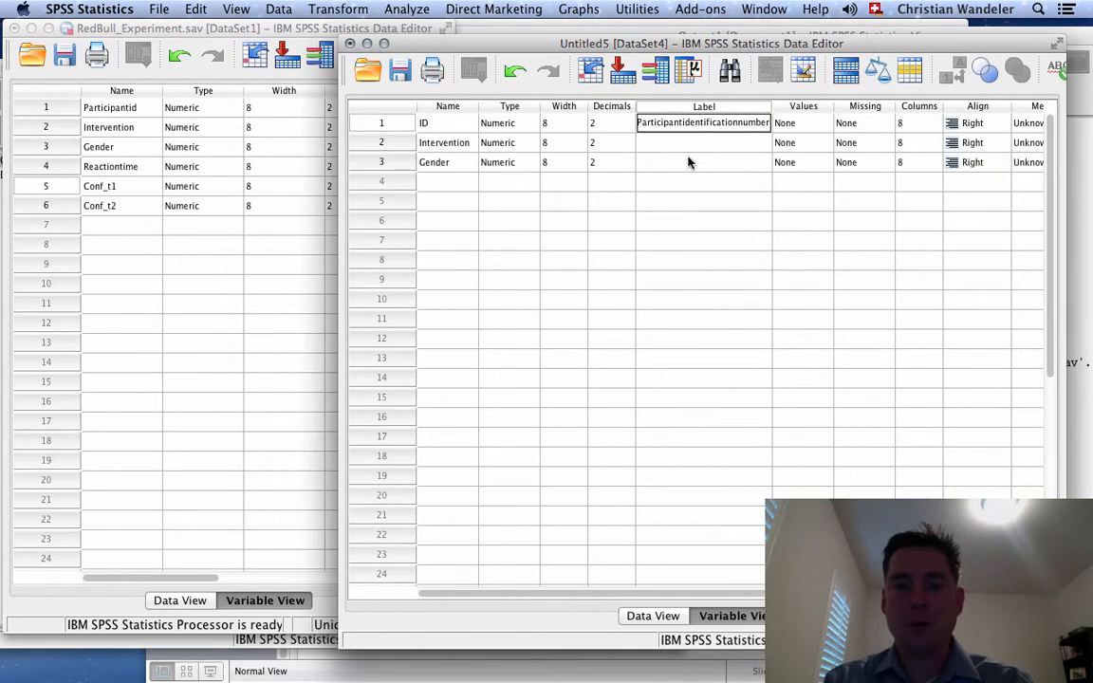
left_click(643, 163)
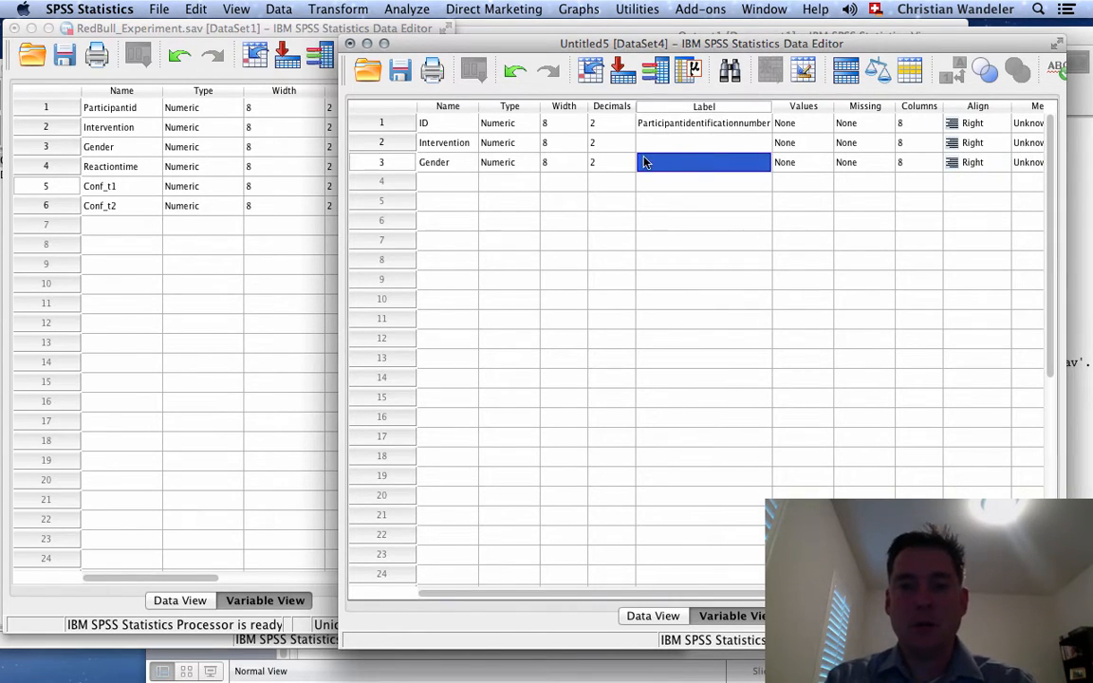
Check the new dataset's data columns, return to the variable definitions and add a fourth variable named Reactiontime
left_click(653, 615)
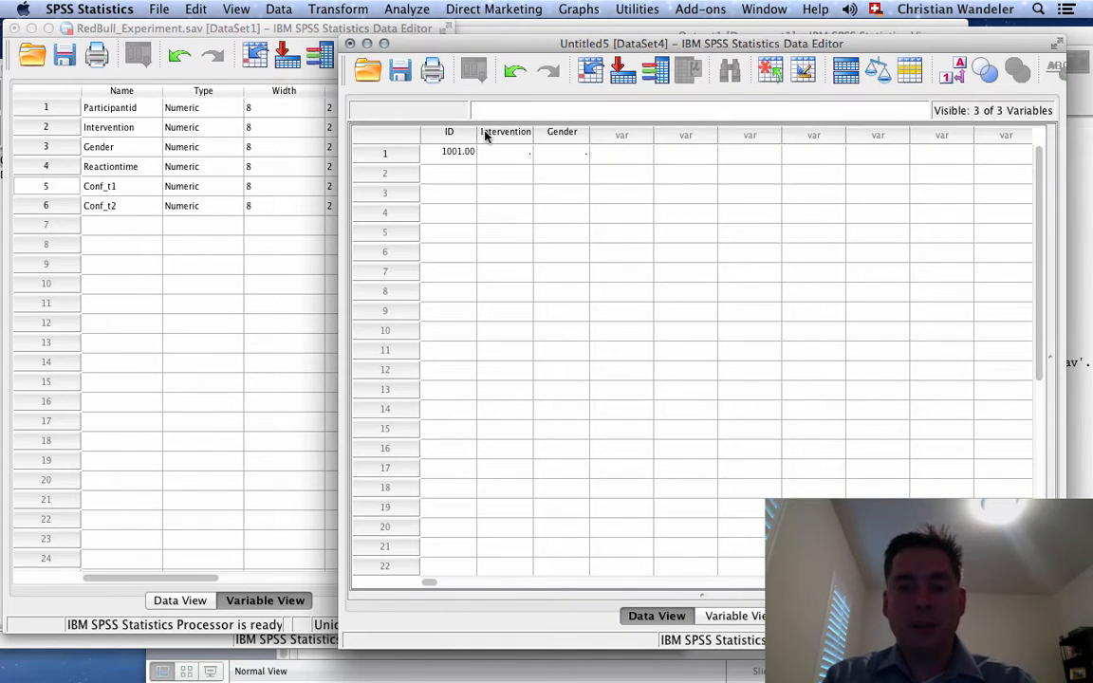
left_click(724, 617)
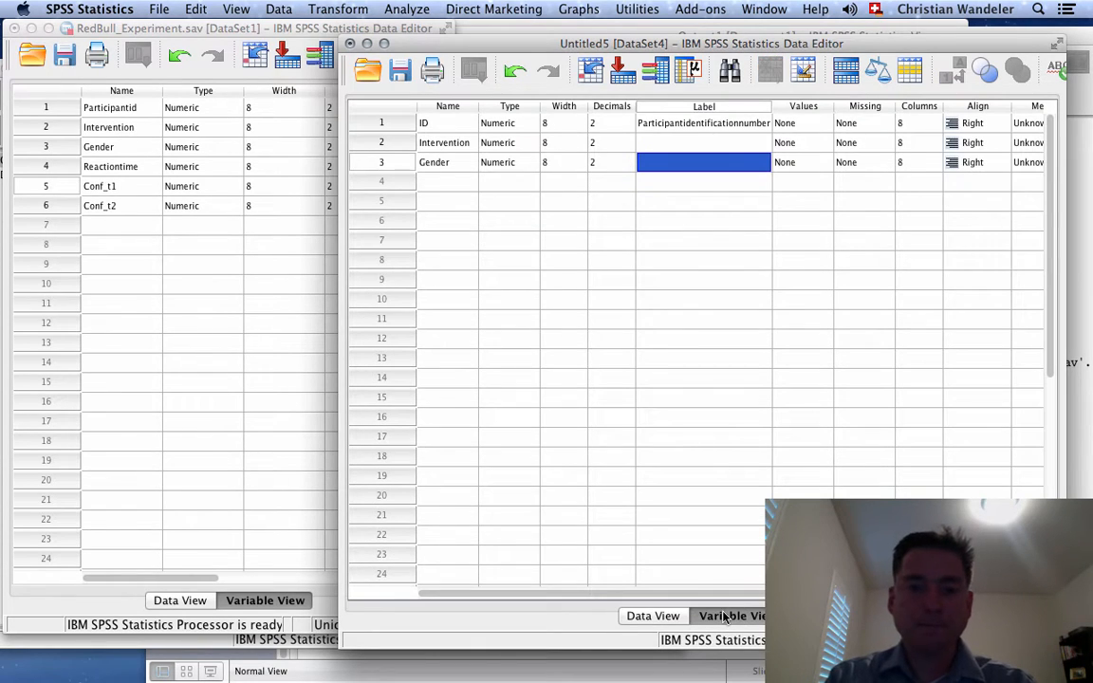
left_click(453, 187)
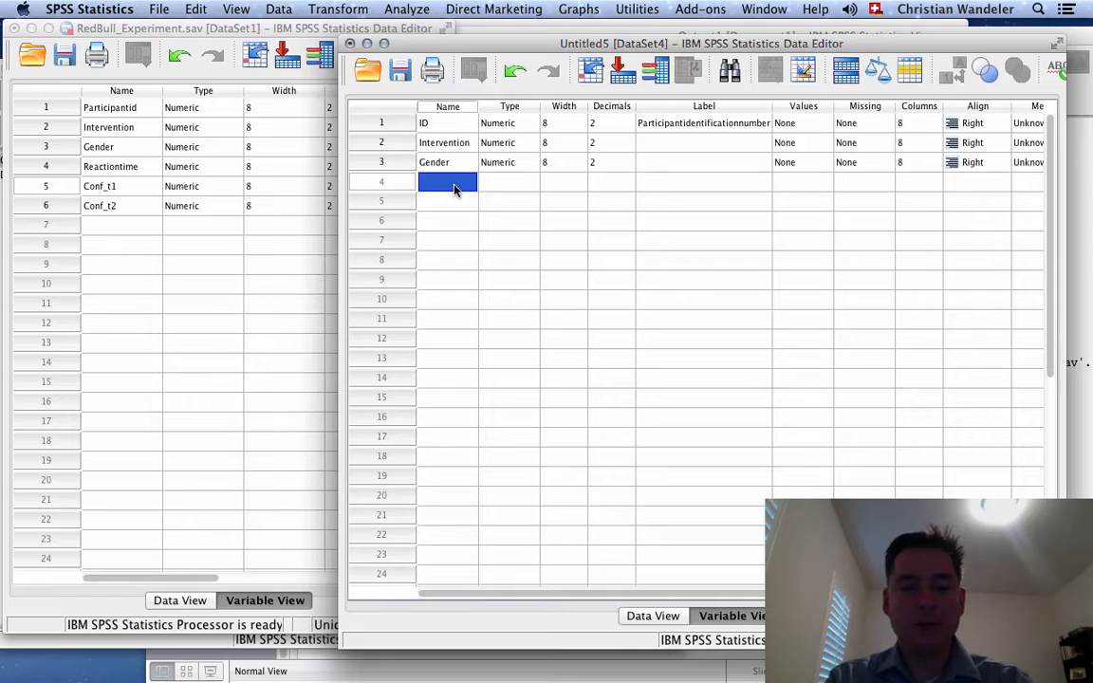
type("Reactiontime")
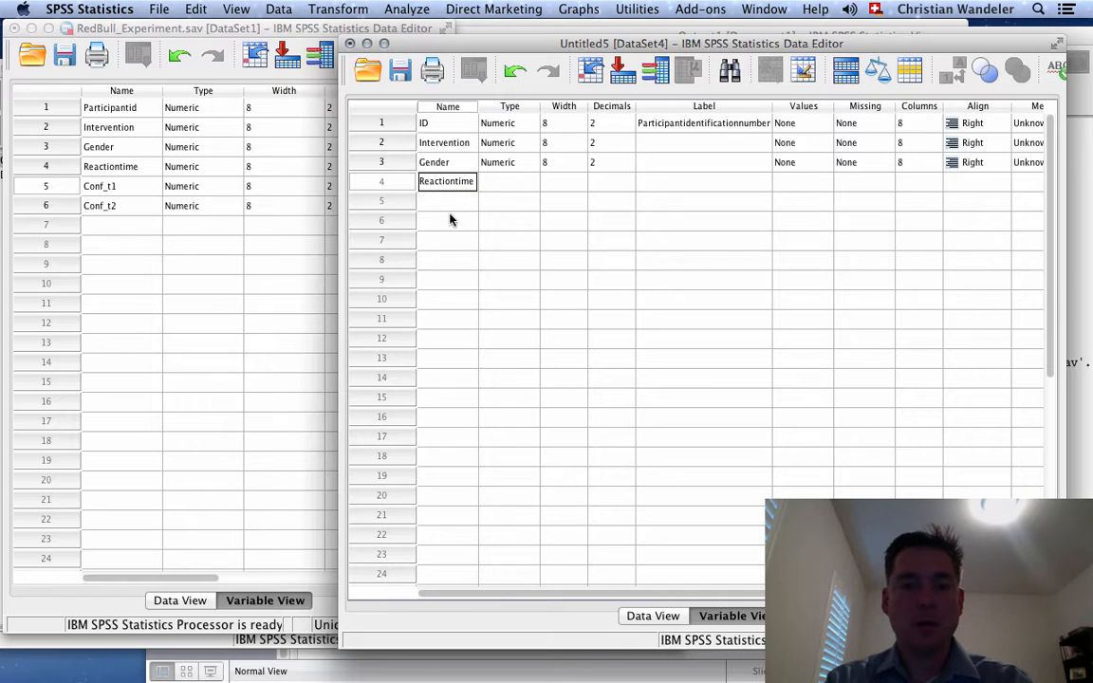
key("Return")
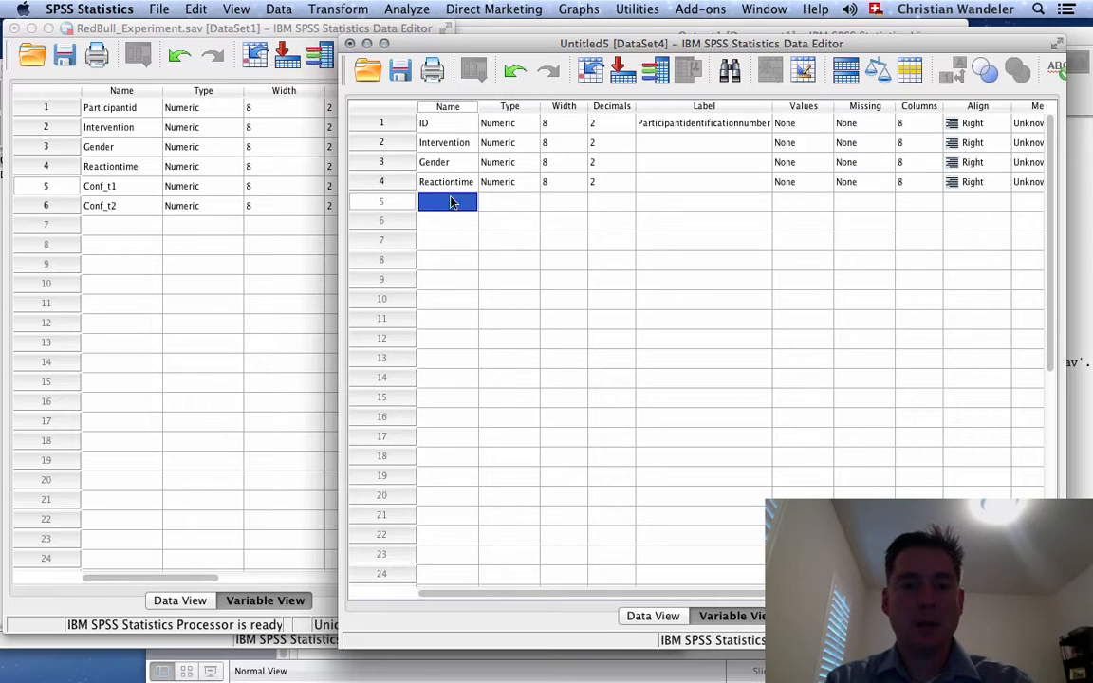
Add a fifth variable named Conf_t1 and a sixth named Conf_t2
type("Conf_t1")
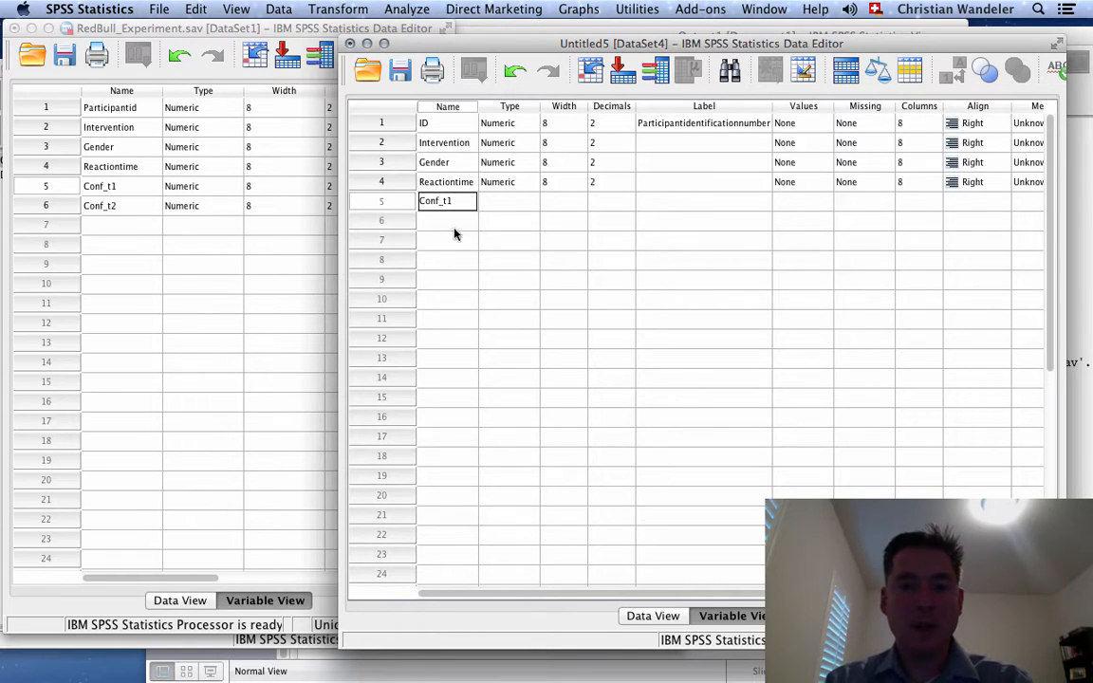
key("Return")
type("Conf_t2")
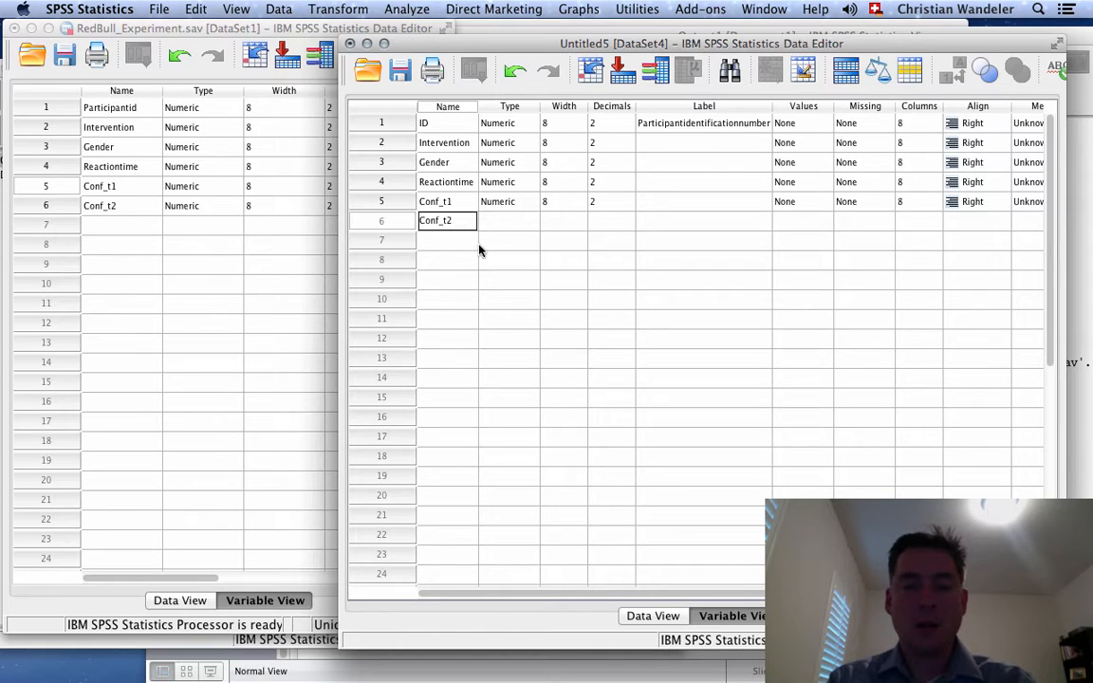
left_click(481, 242)
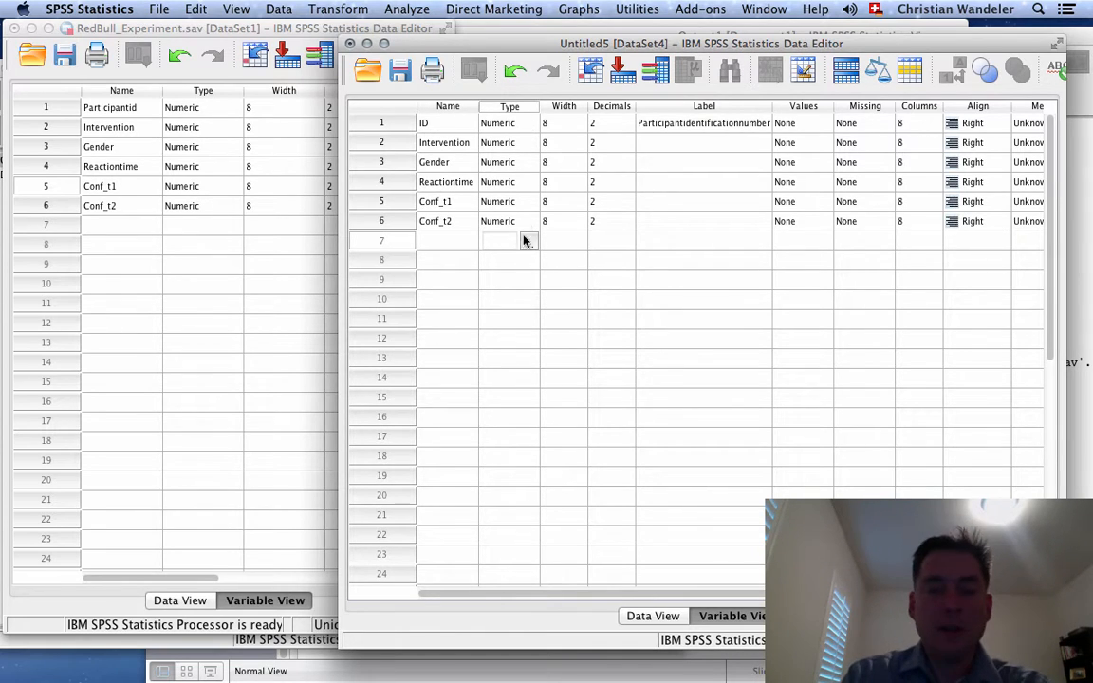
View the ID variable's column in the new dataset's data grid and return to the variable definitions
left_click_drag(504, 48, 463, 45)
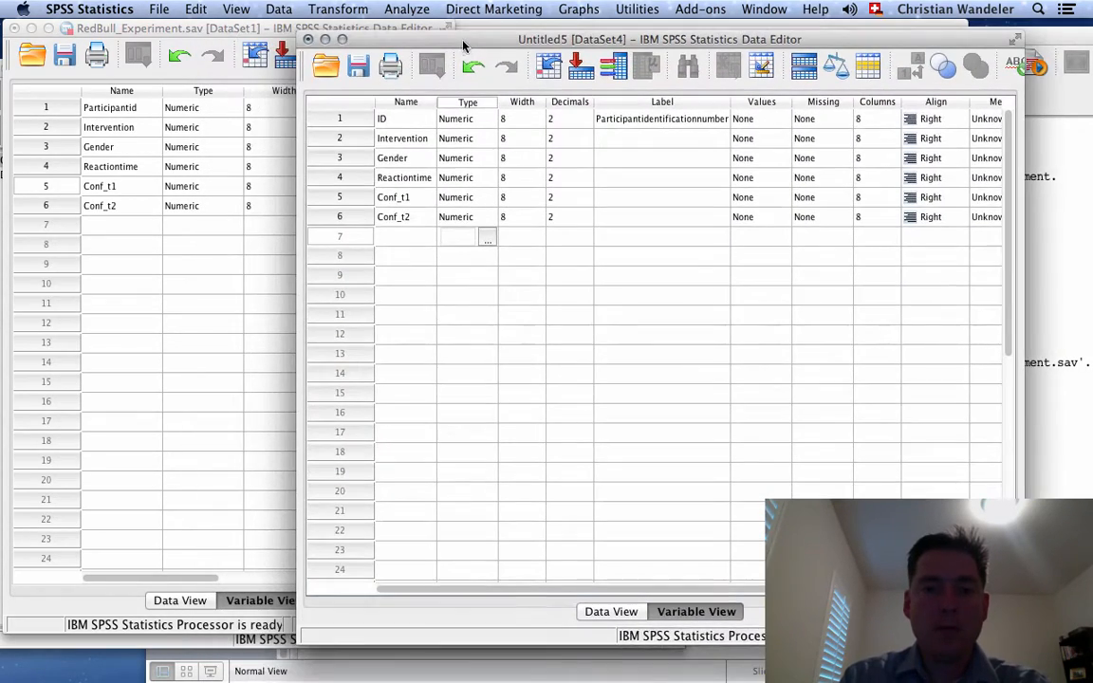
left_click(361, 121)
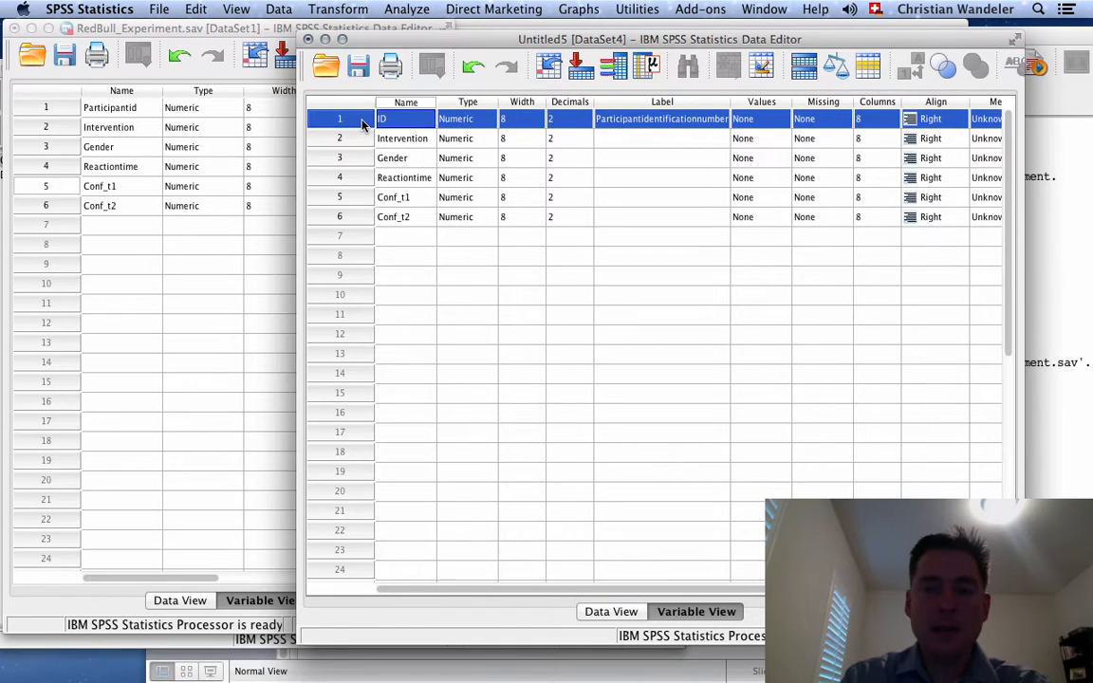
double_click(361, 120)
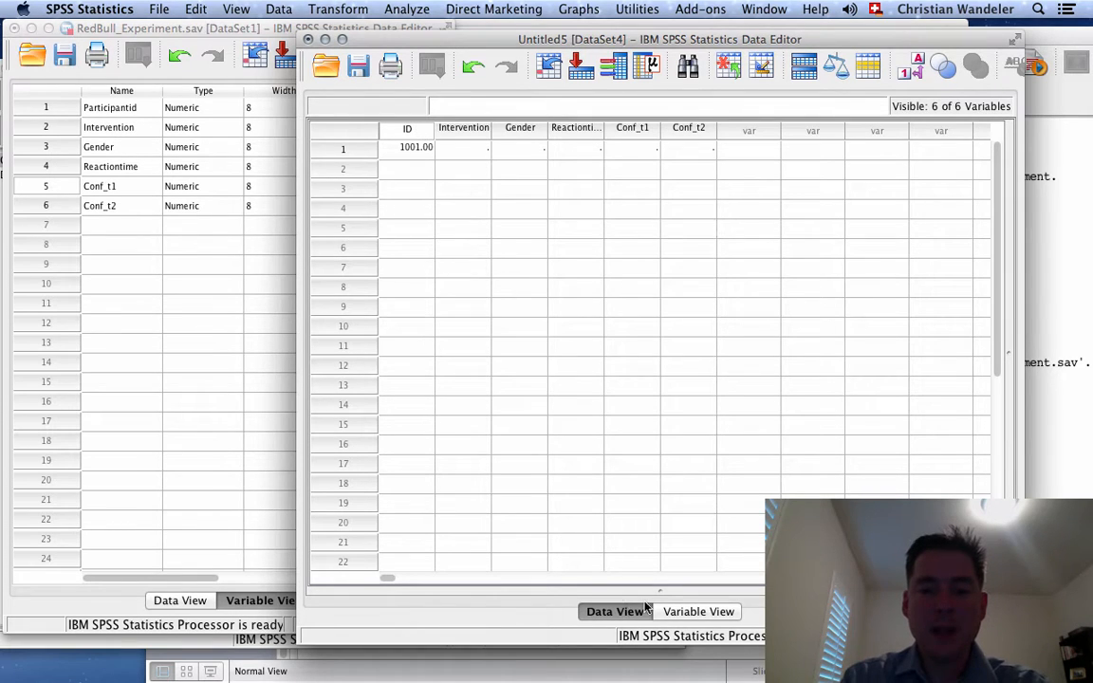
left_click(696, 611)
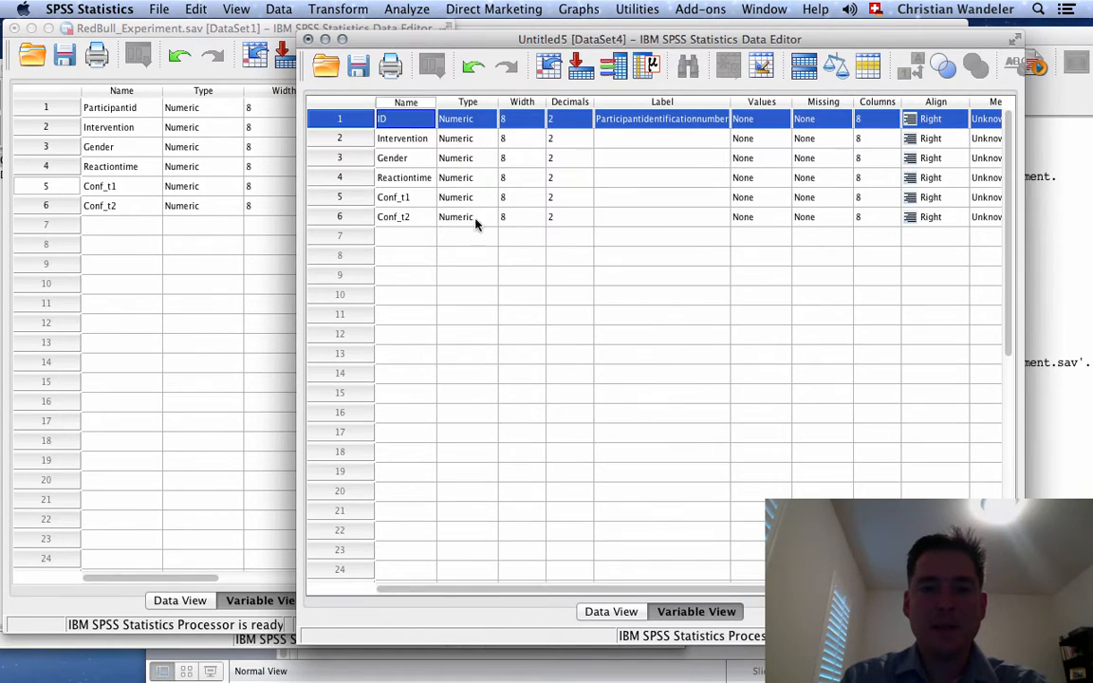
Change the ID variable's type to String with 8 characters
left_click(487, 125)
left_click(486, 124)
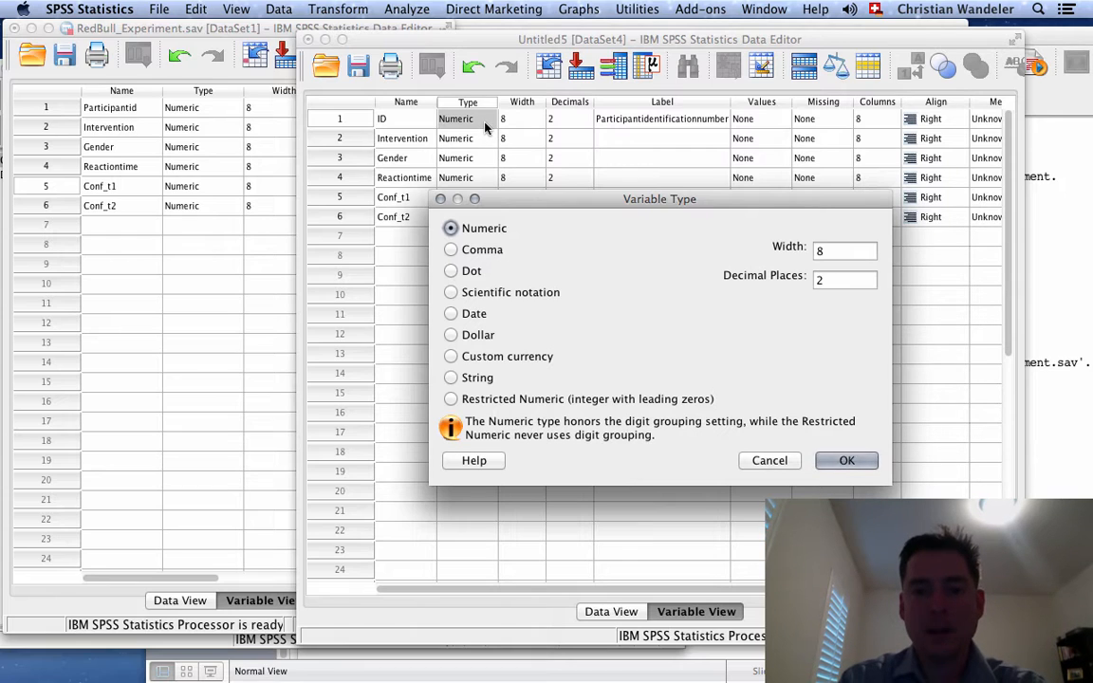
left_click(452, 379)
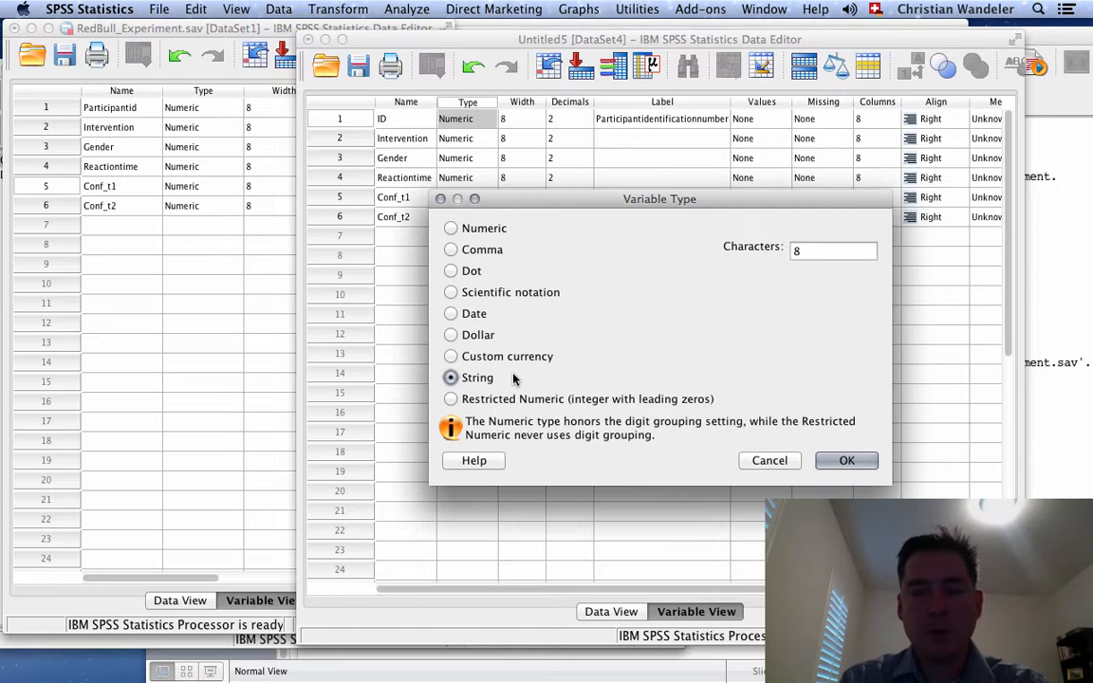
left_click(839, 464)
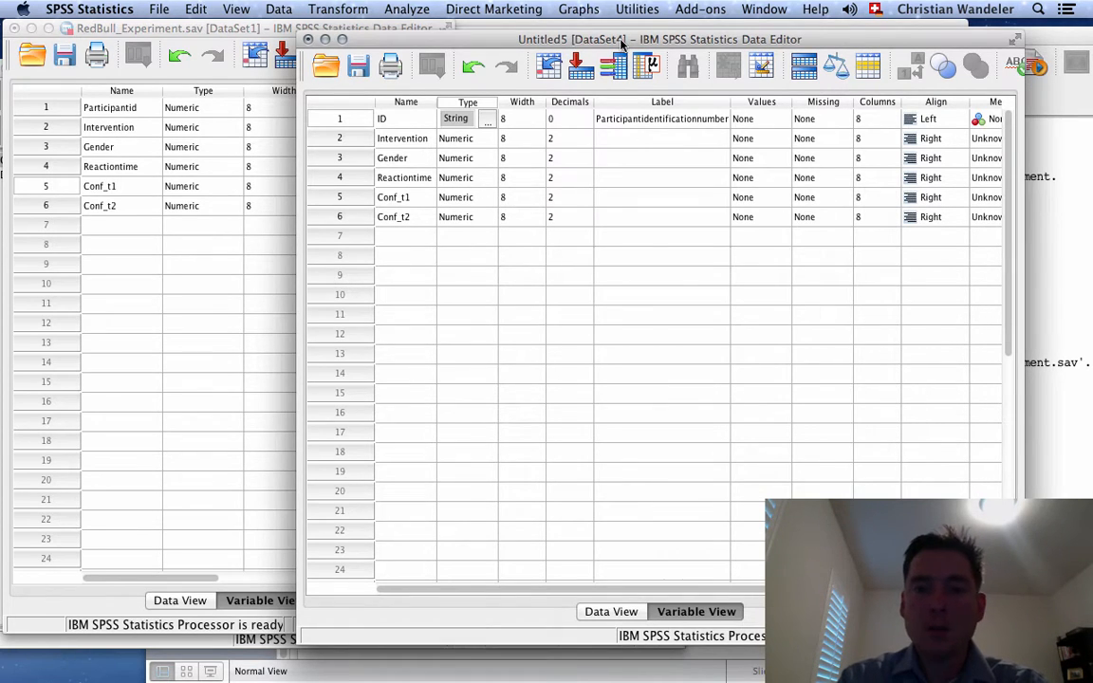
Enlarge the new dataset's window to show every variable attribute and keep ID's measurement level at Nominal
left_click_drag(558, 37, 469, 37)
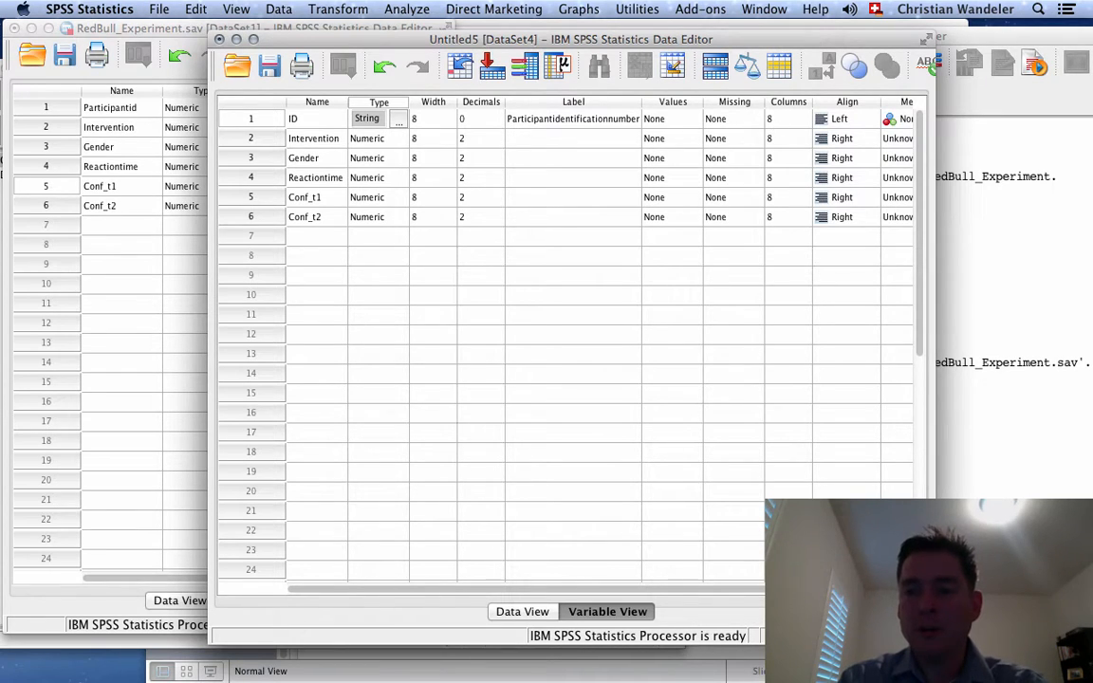
left_click_drag(934, 644, 1085, 662)
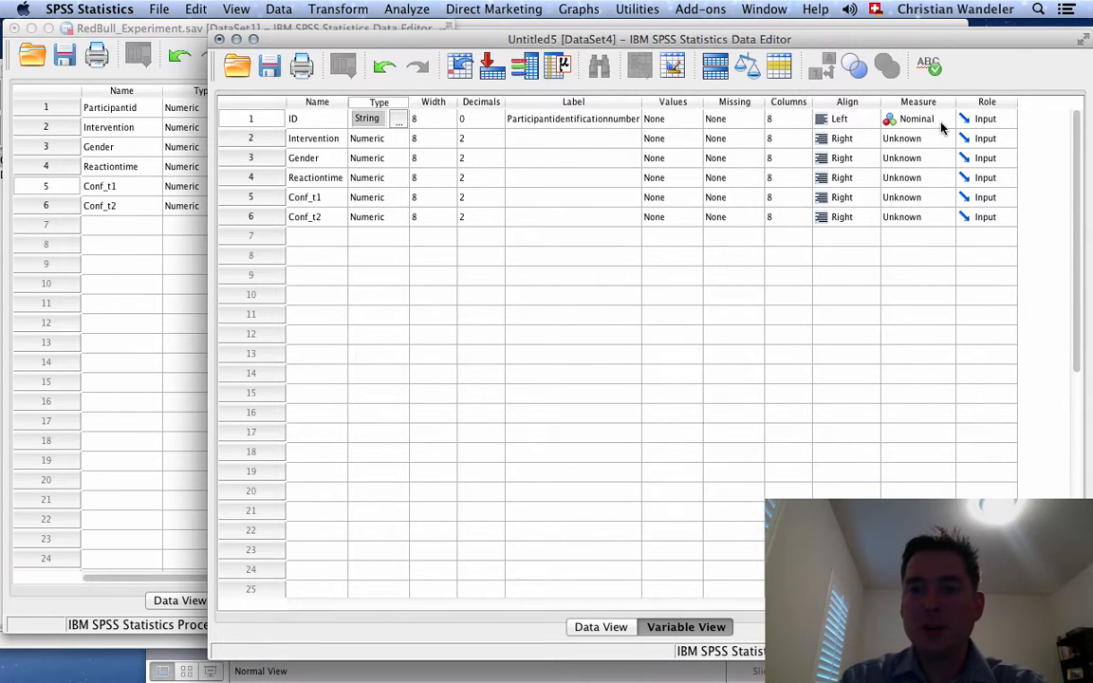
left_click(942, 120)
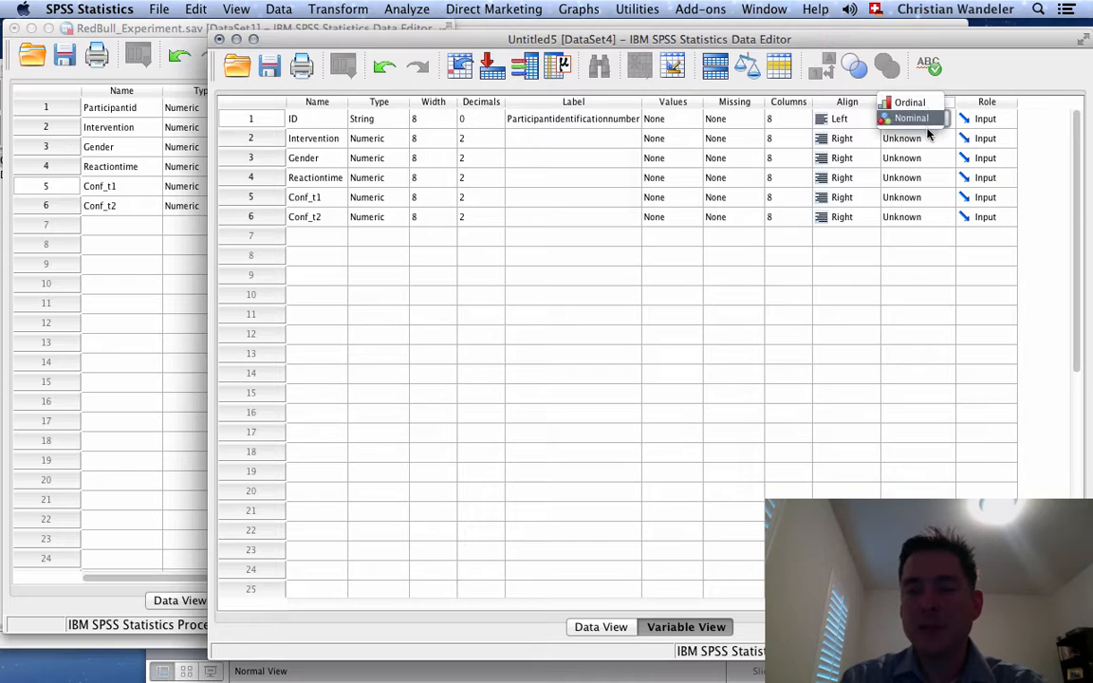
left_click(934, 121)
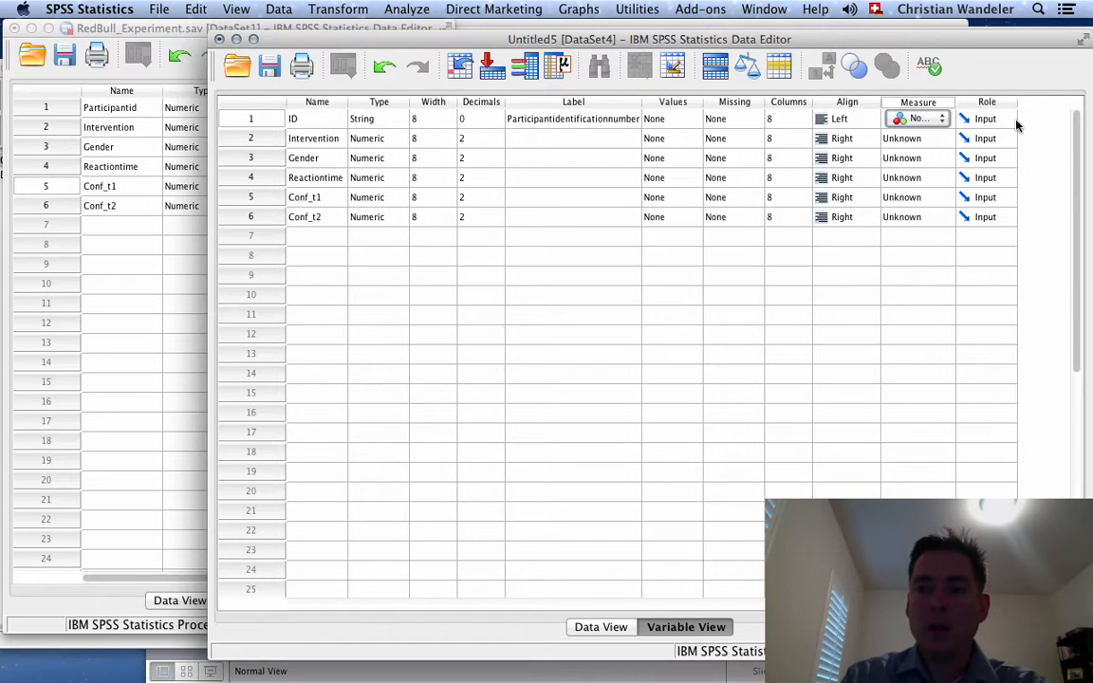
Give the Intervention variable the label Intervention and view its value label settings without defining any
left_click(309, 138)
left_click(548, 141)
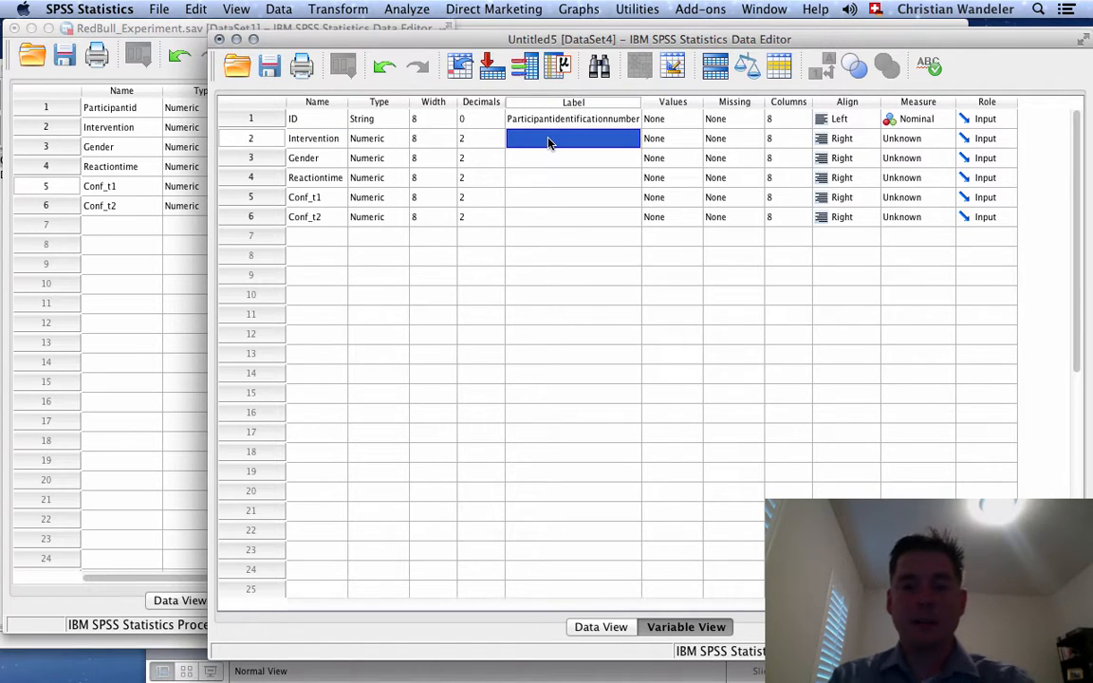
type("Intervention")
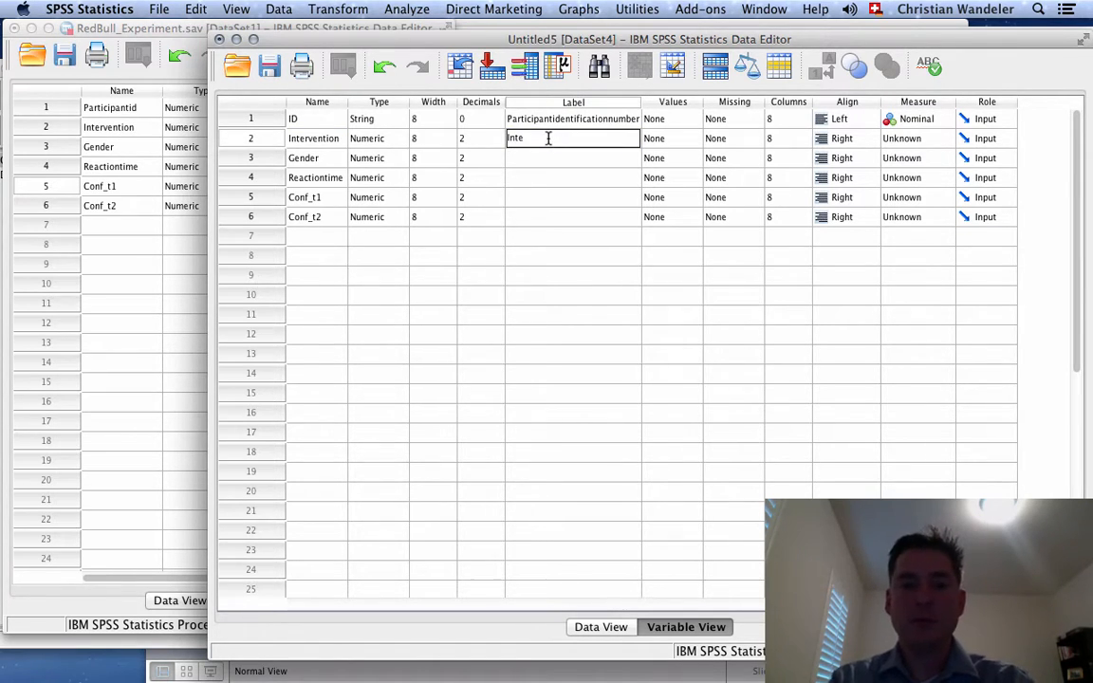
left_click(701, 139)
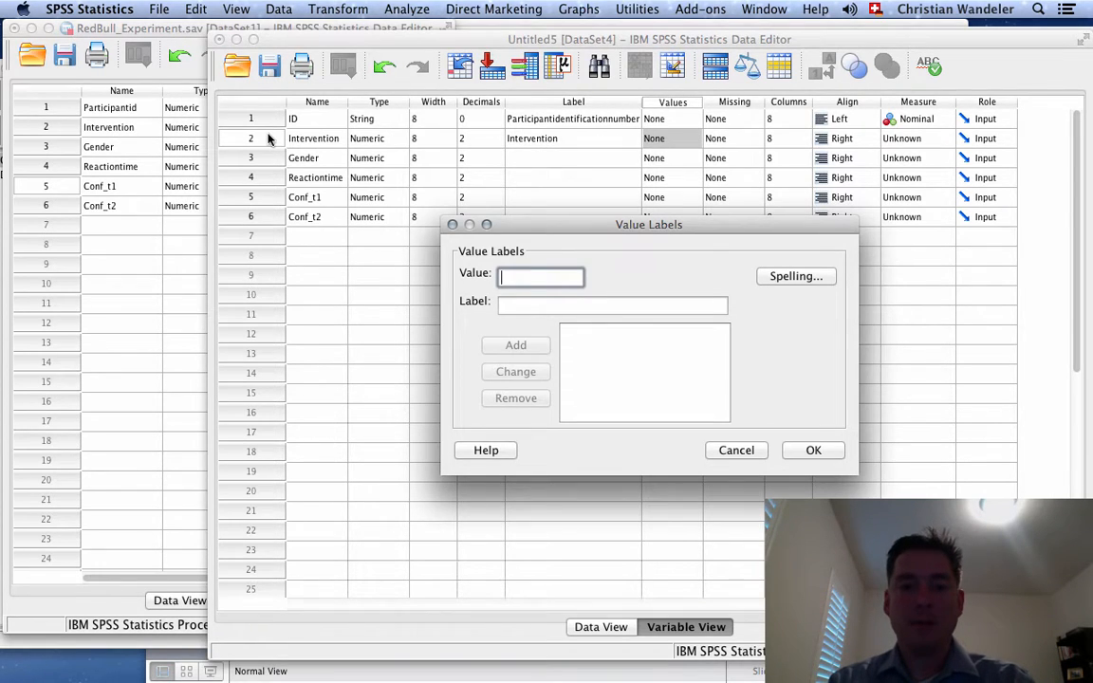
left_click(728, 451)
Examine the coded values in RedBull_Experiment's Intervention column and return to that dataset's variable definitions
left_click(190, 528)
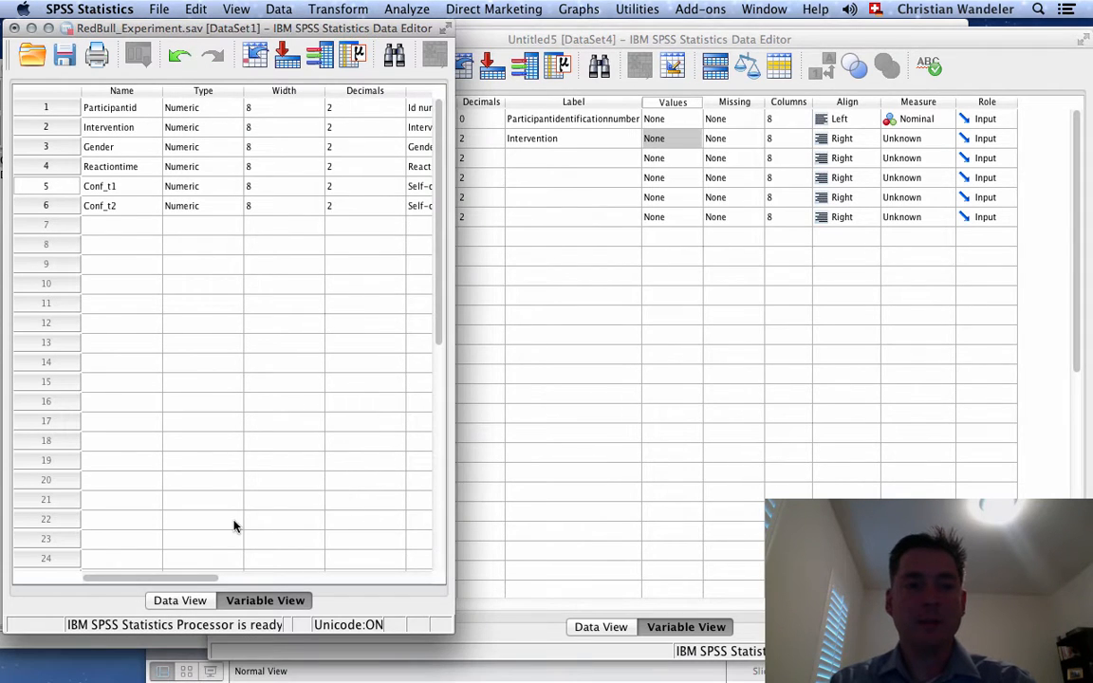
left_click(185, 603)
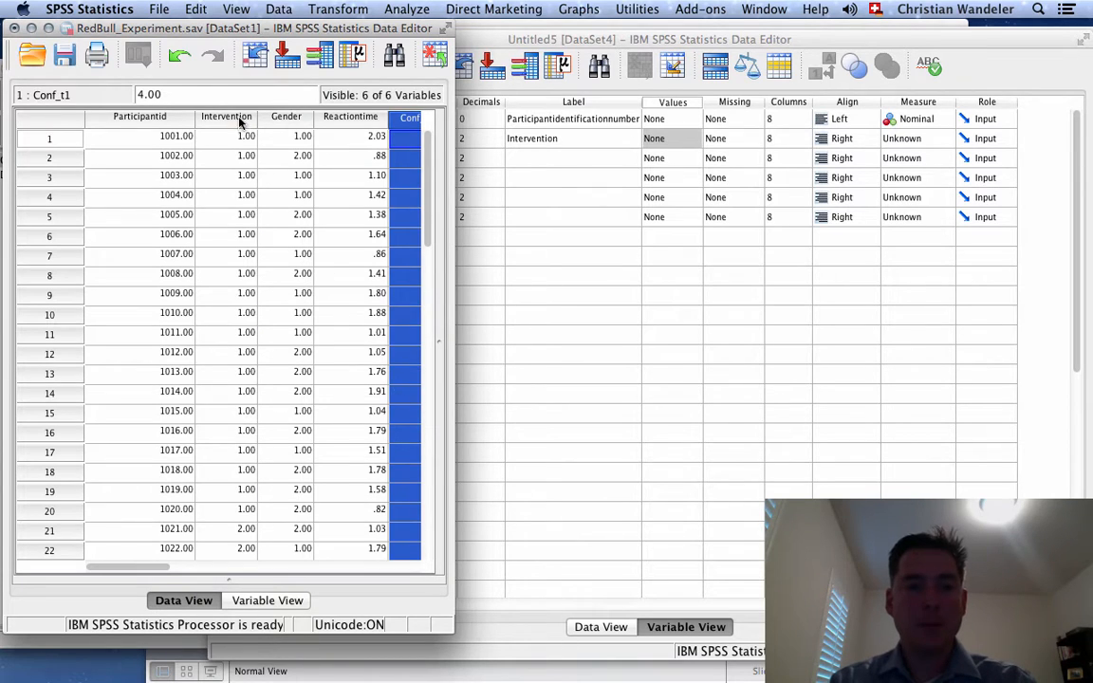
left_click(227, 117)
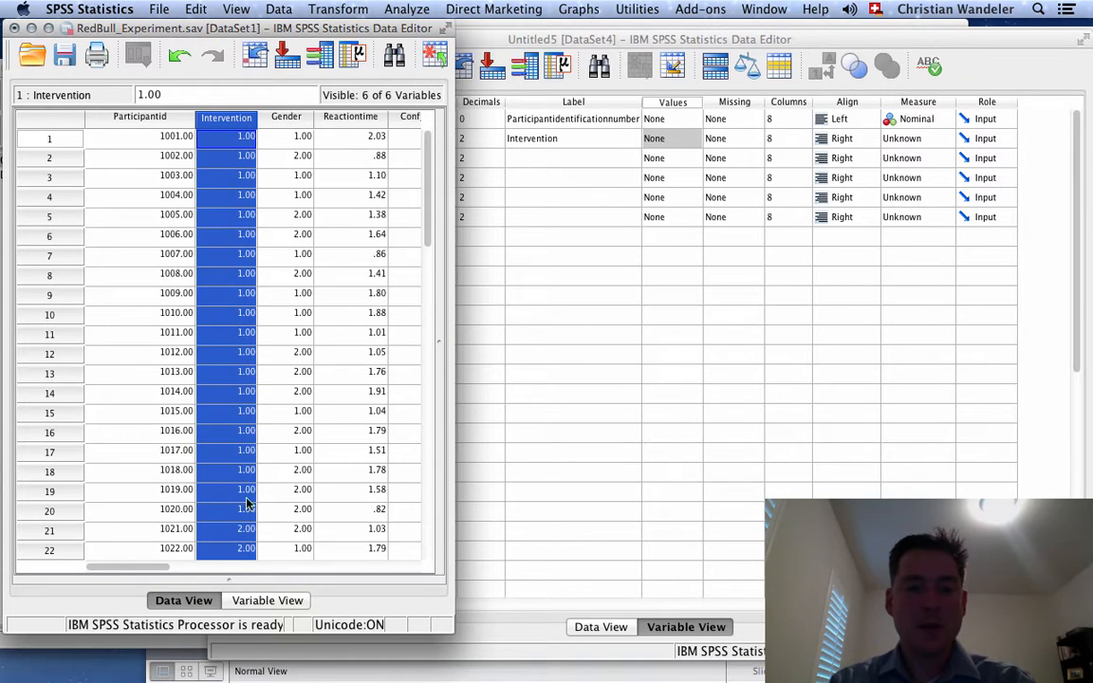
left_click(250, 603)
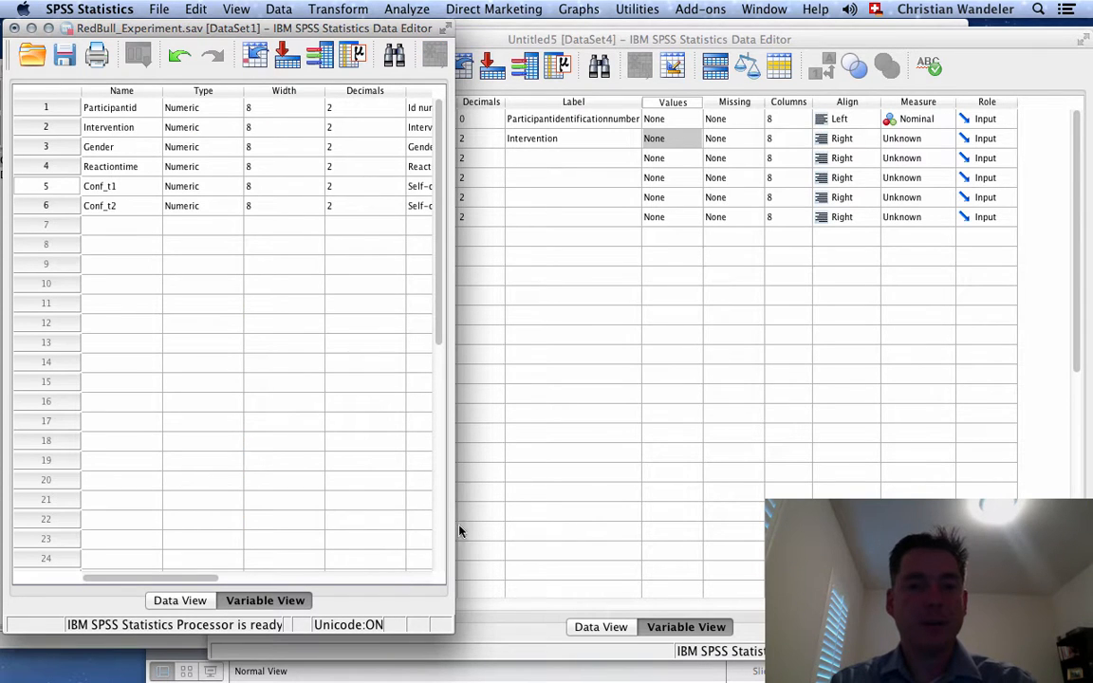
Widen the RedBull_Experiment window, review Intervention's value labels without changing them, and return to the new dataset
left_click_drag(447, 624, 835, 651)
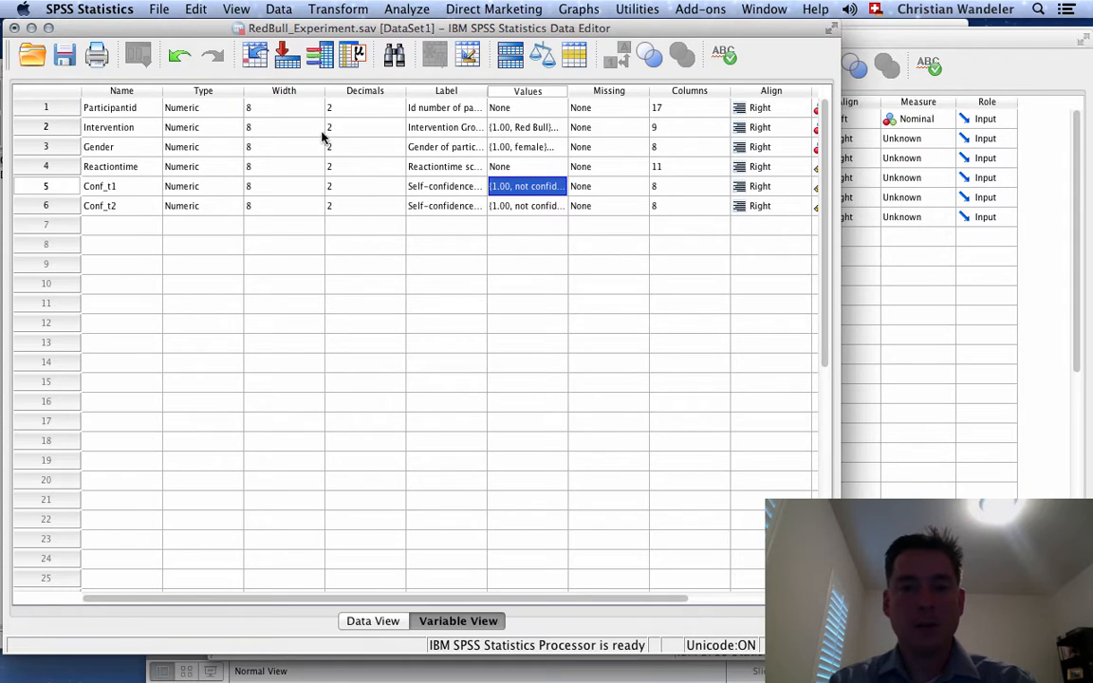
left_click(560, 127)
left_click(560, 127)
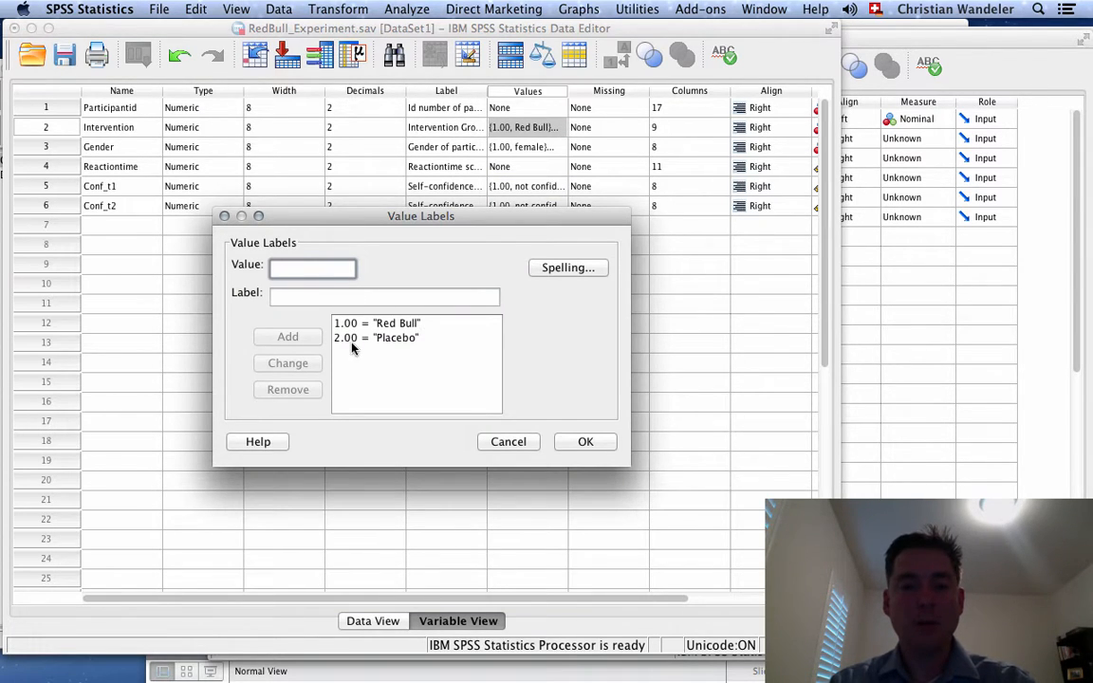
left_click(511, 442)
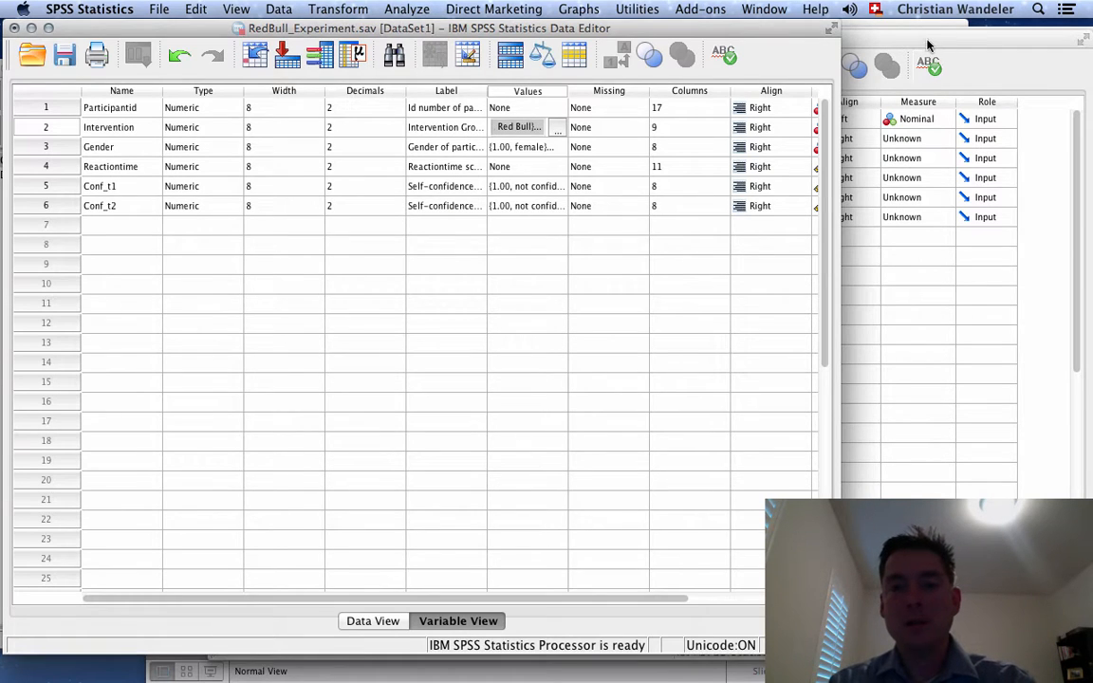
left_click(928, 43)
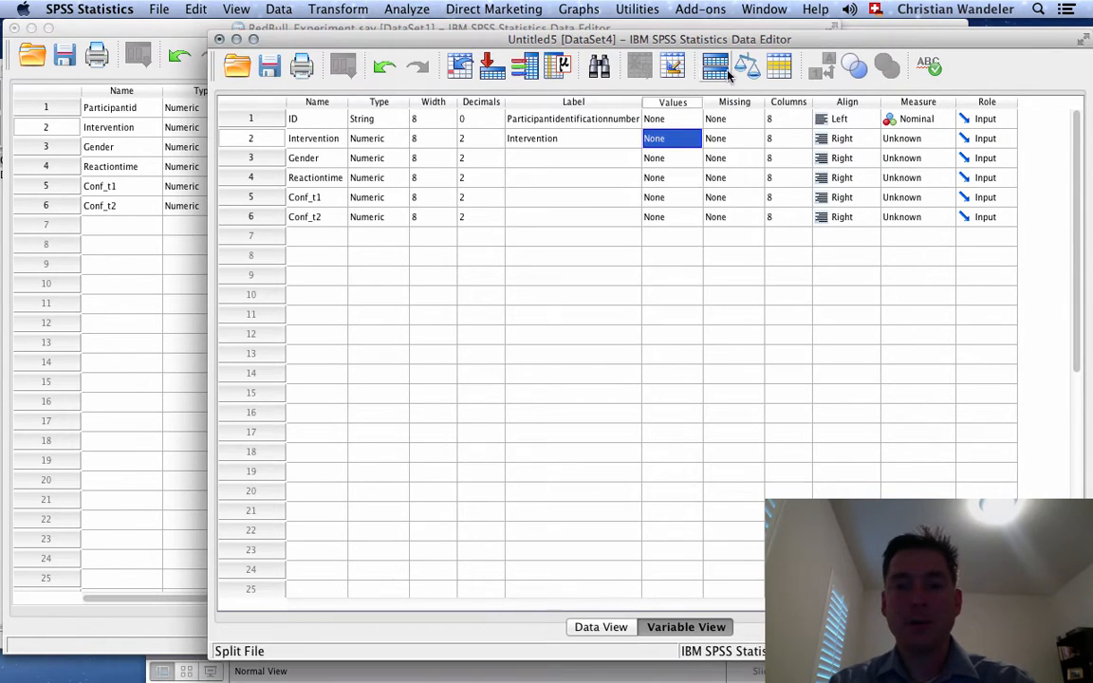
Define value labels for the new dataset's Intervention variable: 1 = Red Bull and 2 = Placebo
left_click_drag(713, 43, 574, 42)
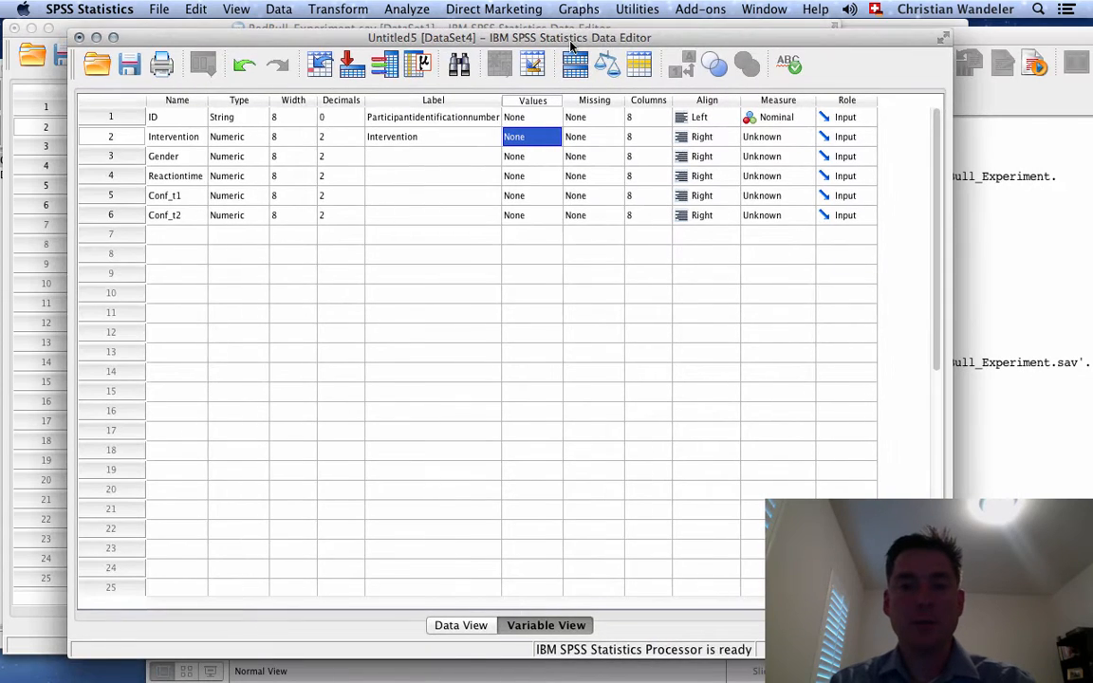
left_click(558, 139)
type("1")
left_click(405, 305)
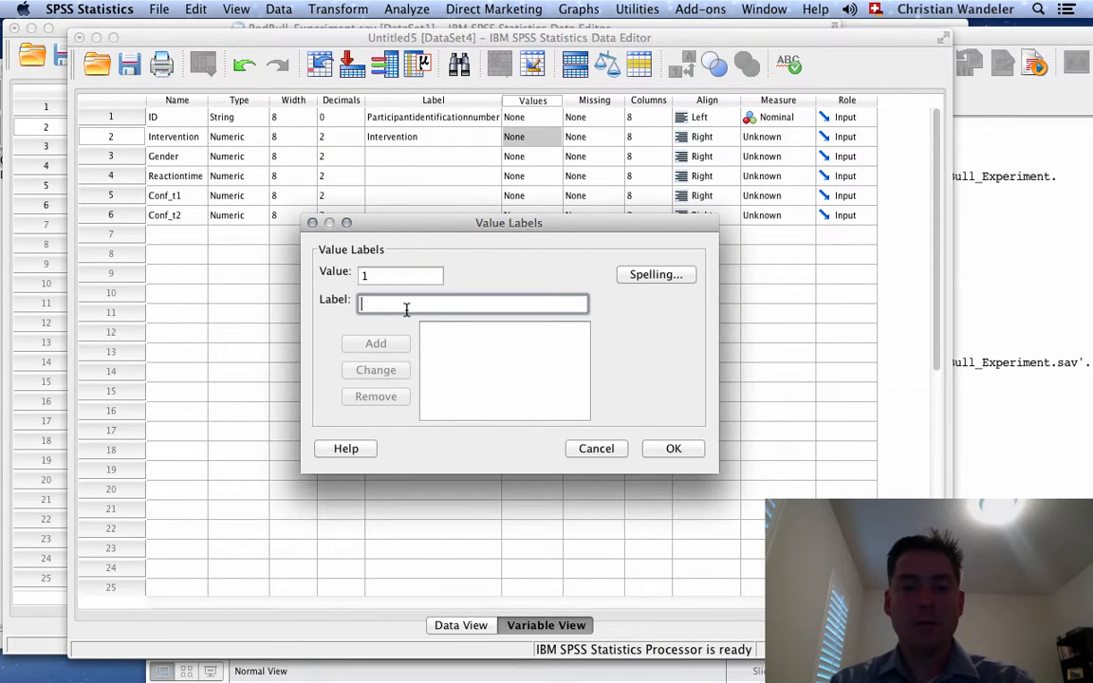
type("Red Bull")
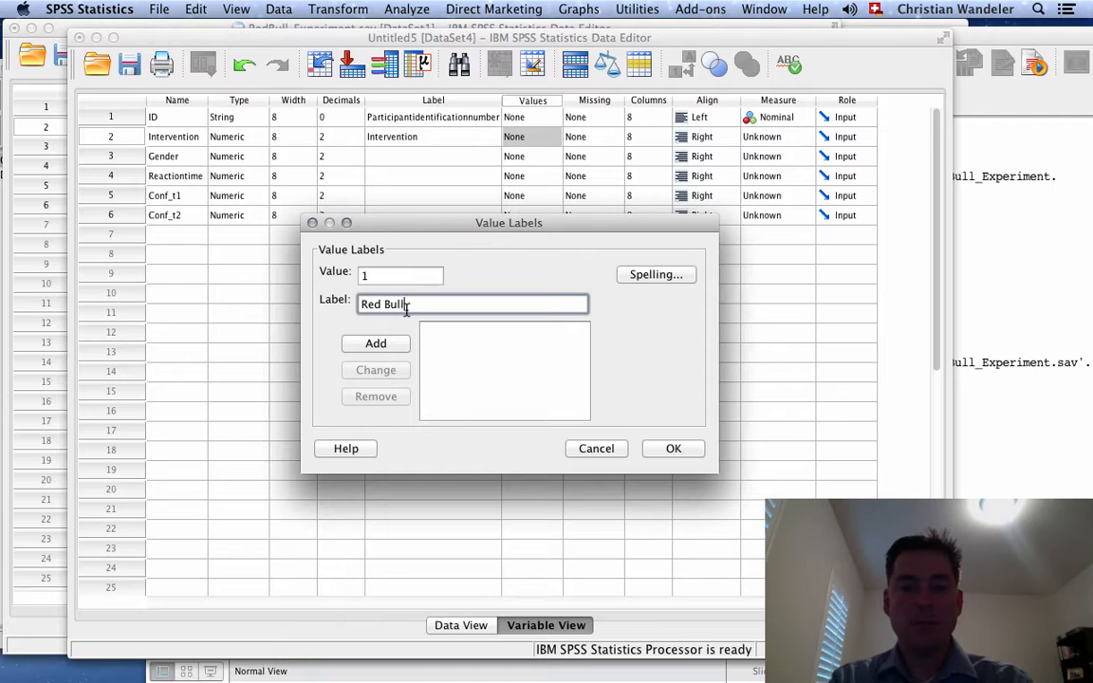
left_click(390, 344)
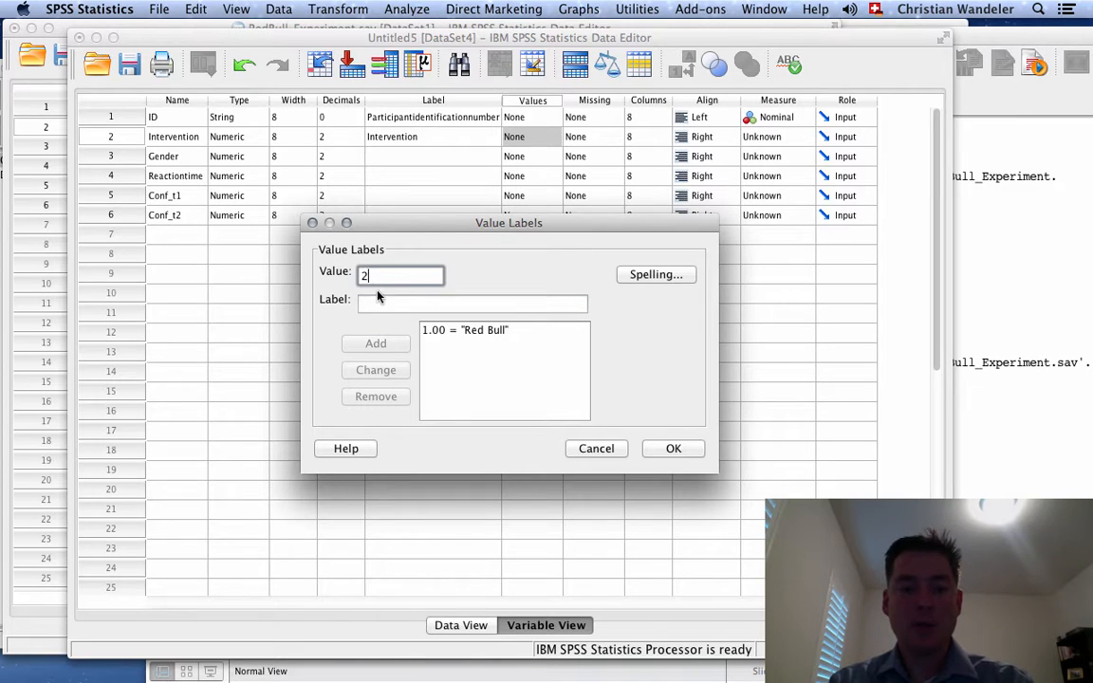
left_click(379, 301)
type("Placebo")
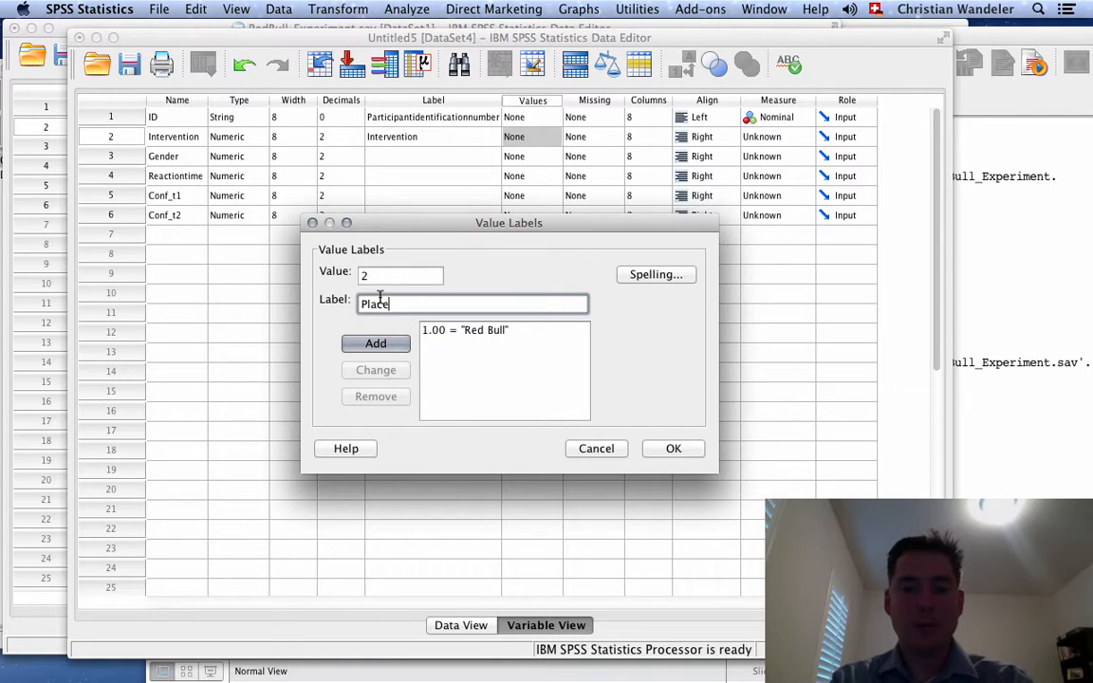
left_click(381, 345)
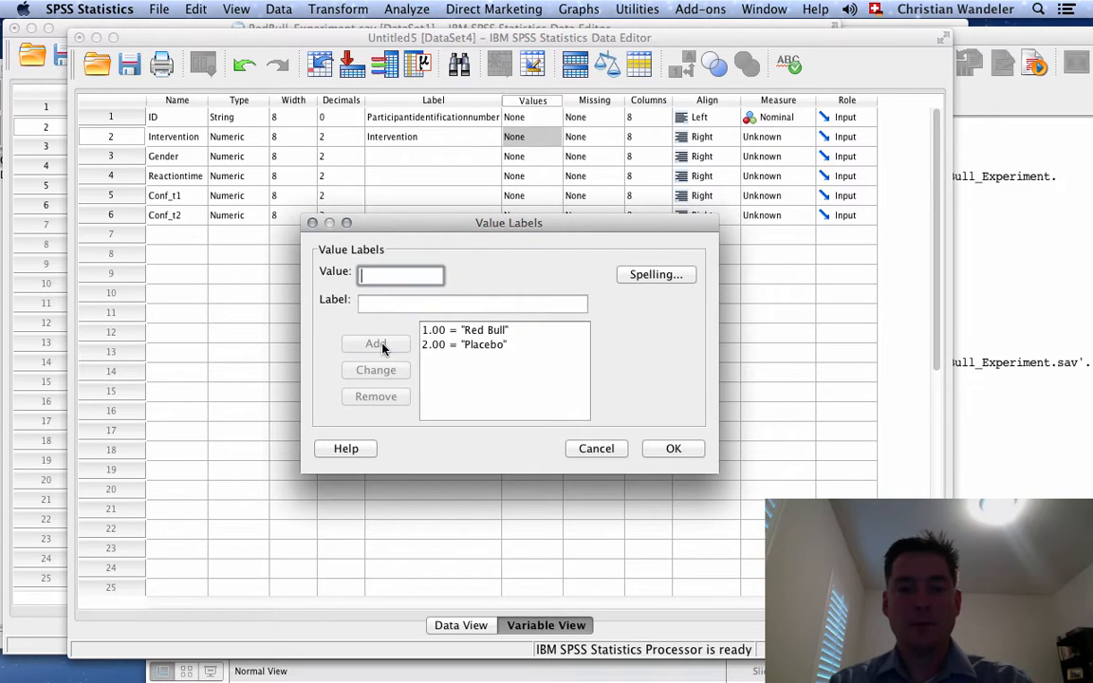
Add a trial value label 0 = Red Bull to Intervention and remove it again
left_click(408, 300)
type("Red")
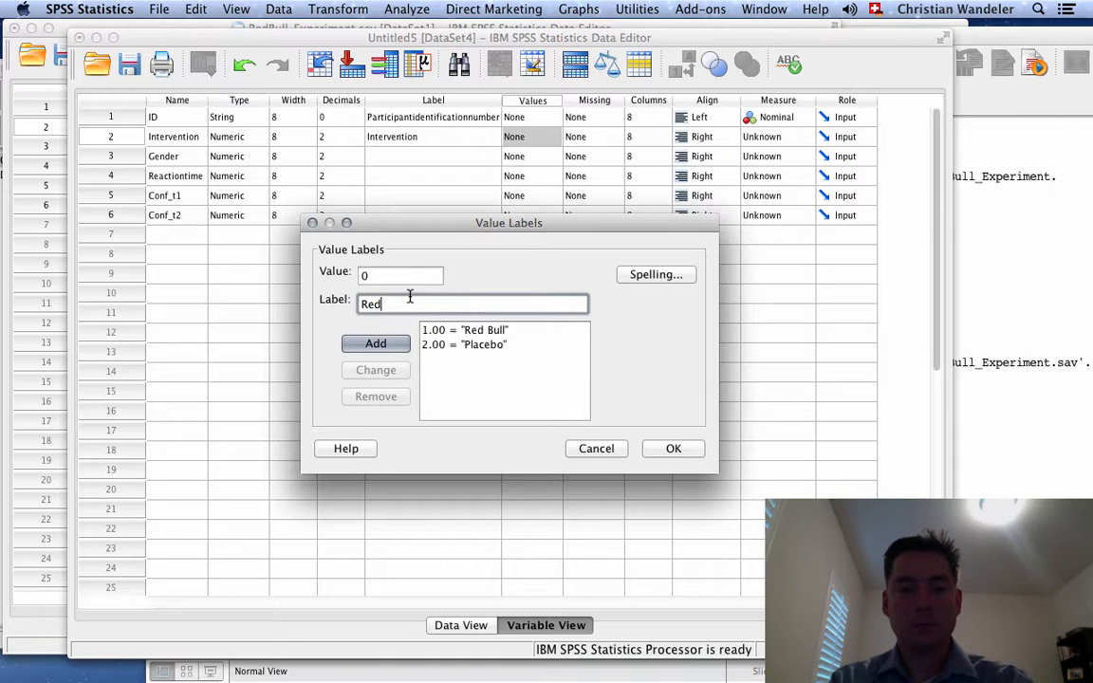
type(" Bull")
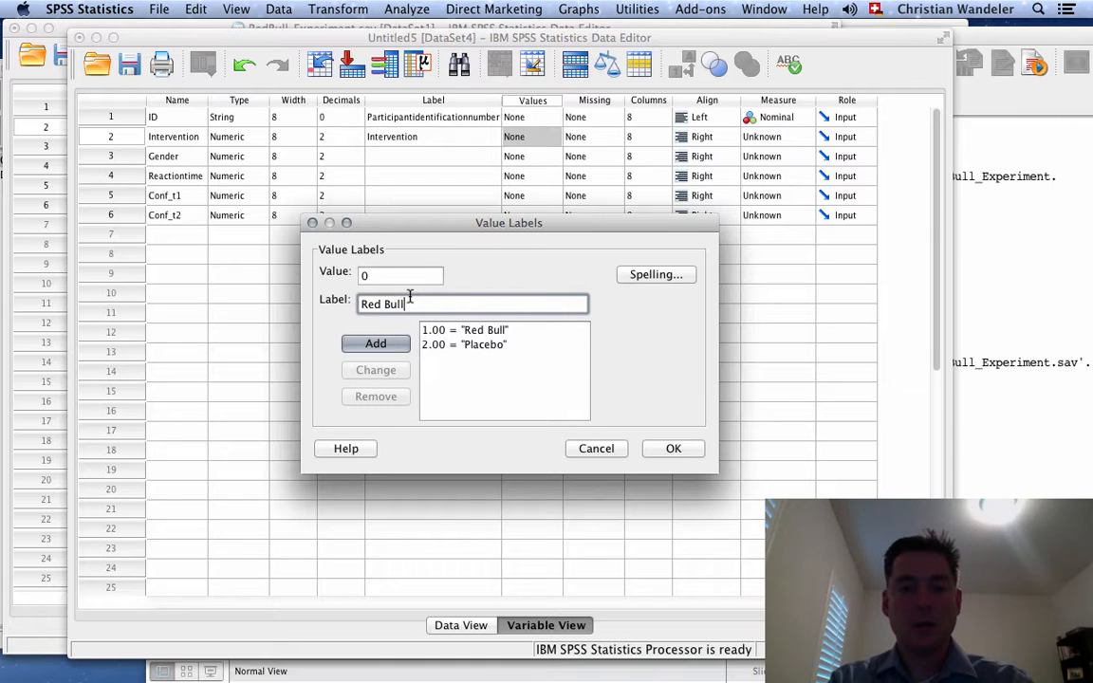
left_click(384, 347)
left_click(465, 330)
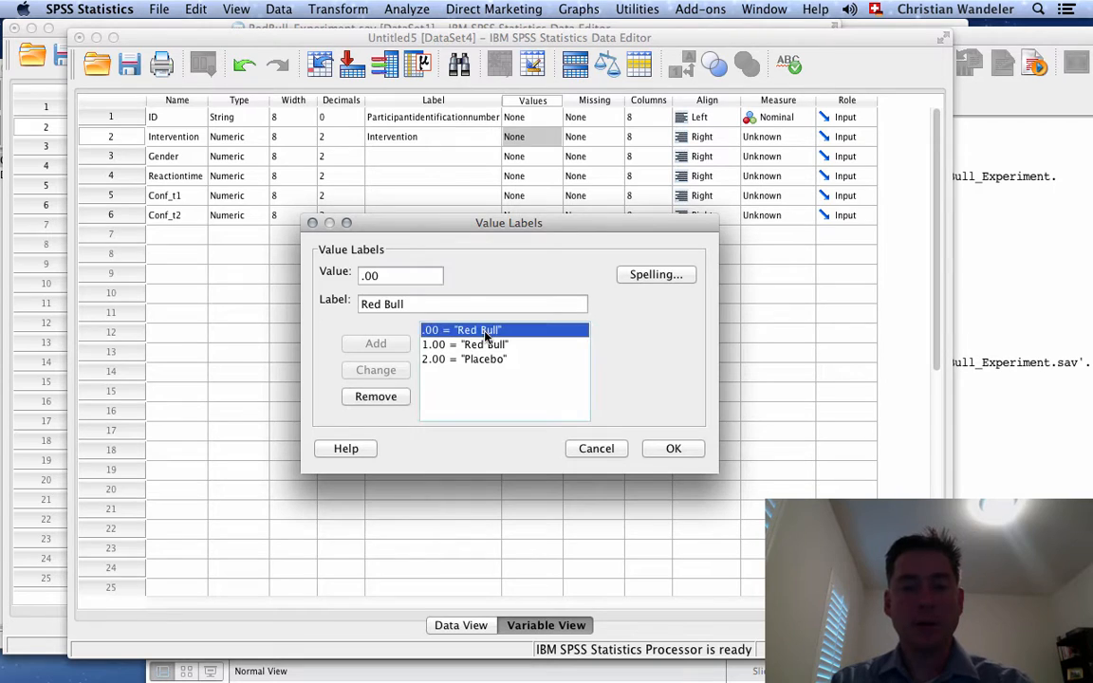
left_click(389, 405)
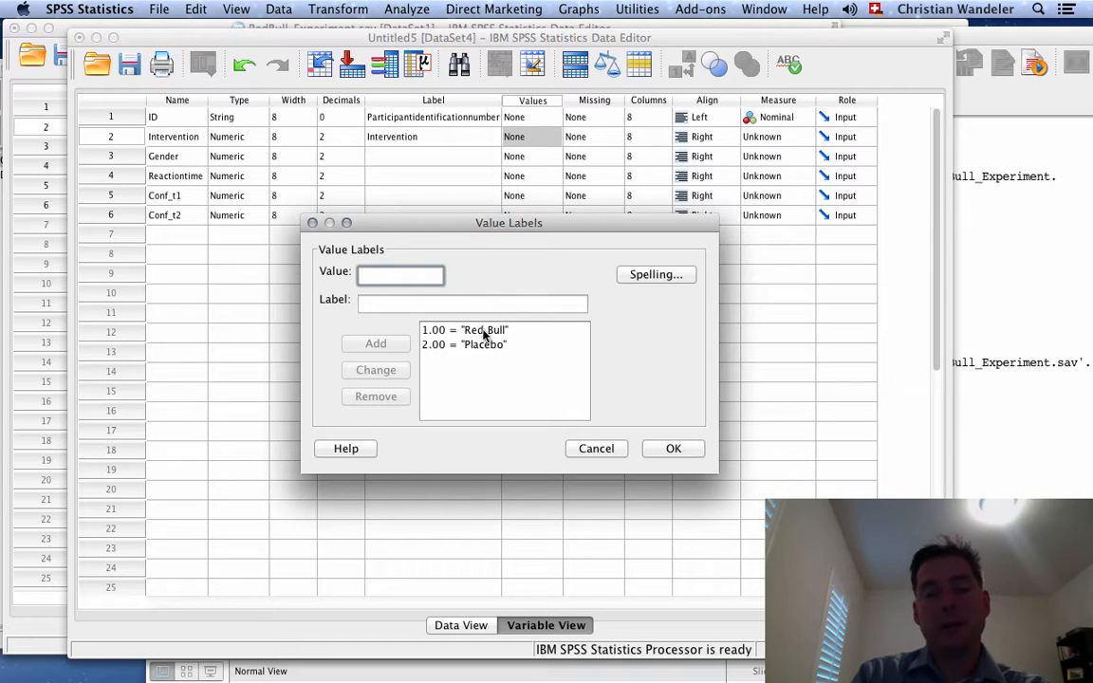
Accept Intervention's value labels and set its measurement level to Nominal, following the RedBull_Experiment definitions
left_click(673, 448)
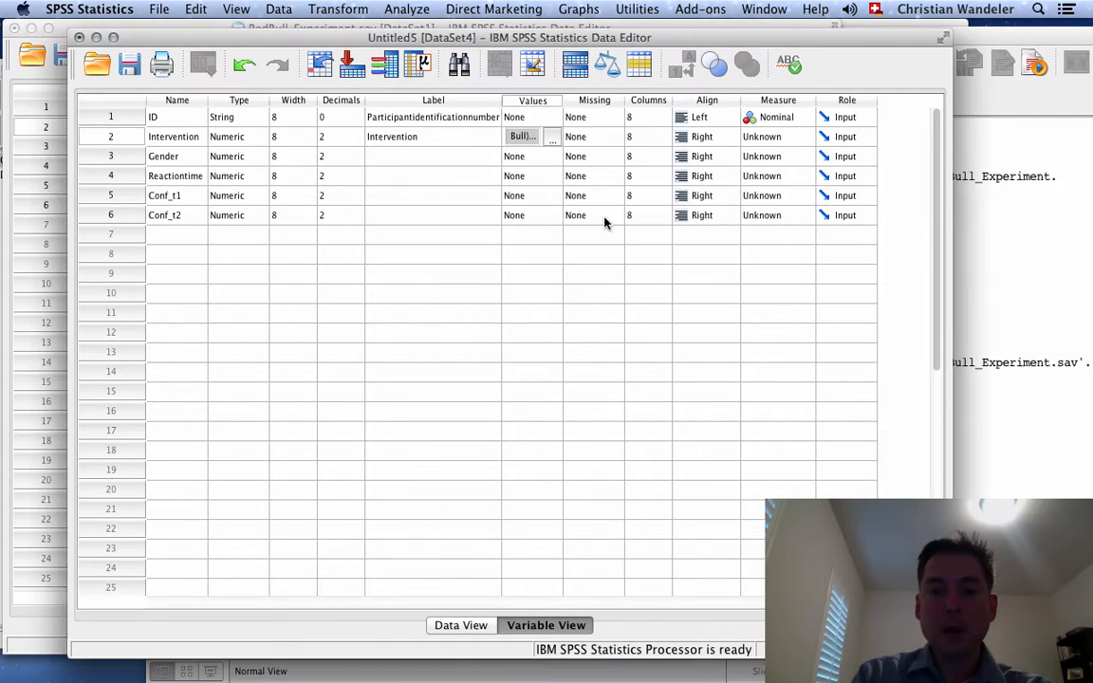
left_click_drag(568, 36, 709, 259)
left_click(626, 127)
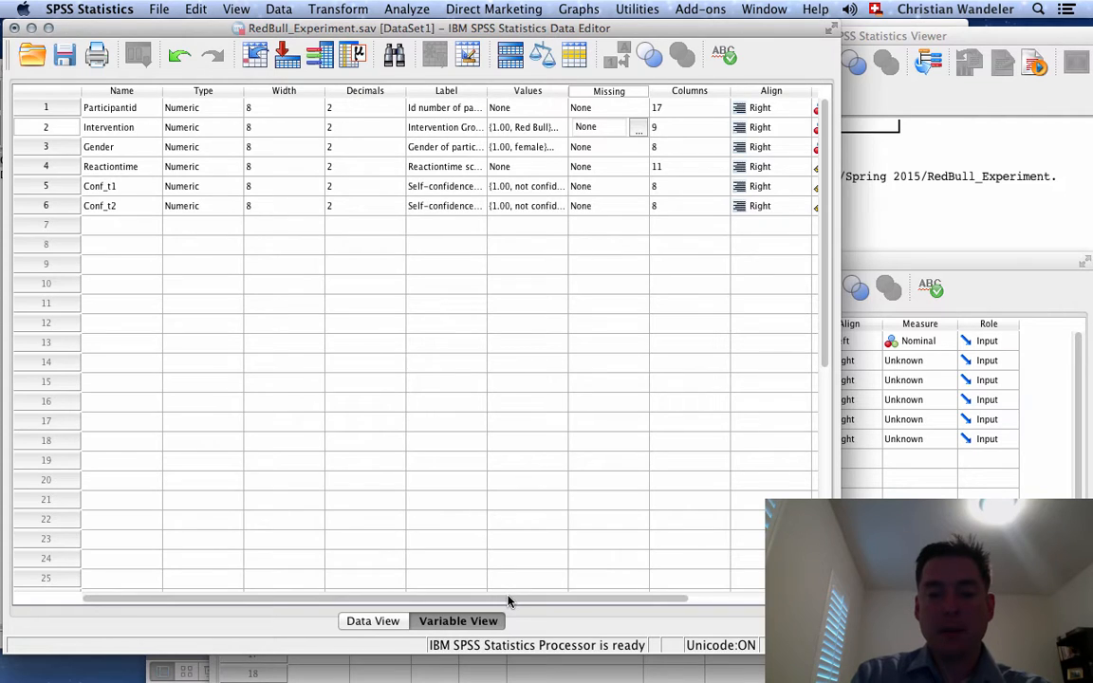
left_click_drag(508, 598, 623, 617)
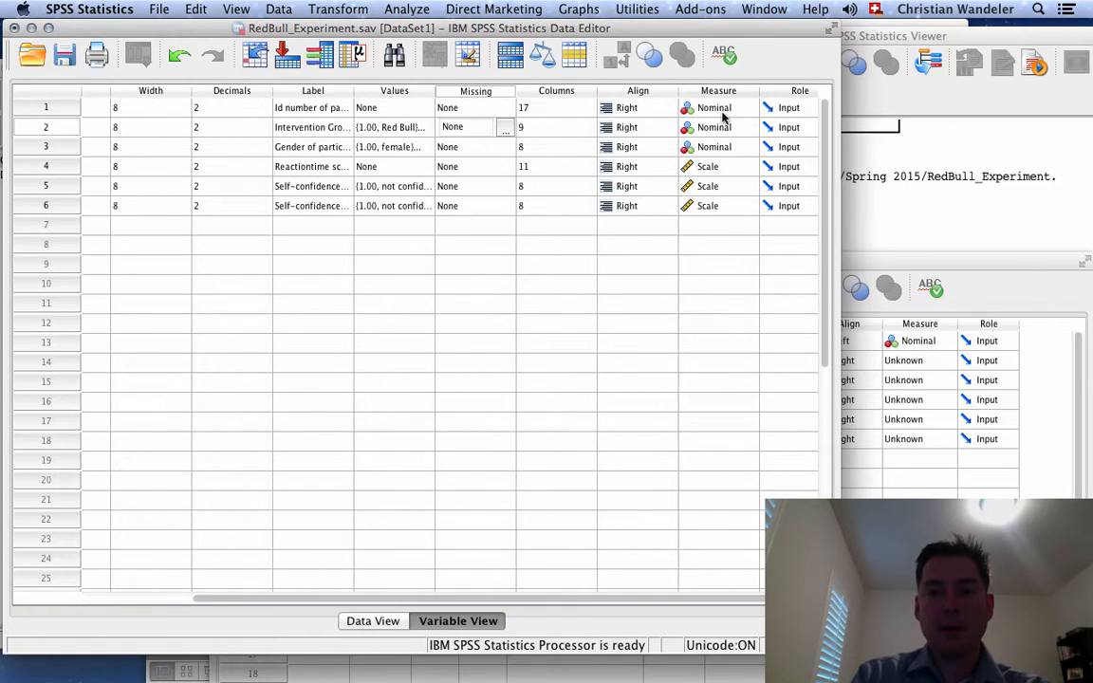
left_click(895, 269)
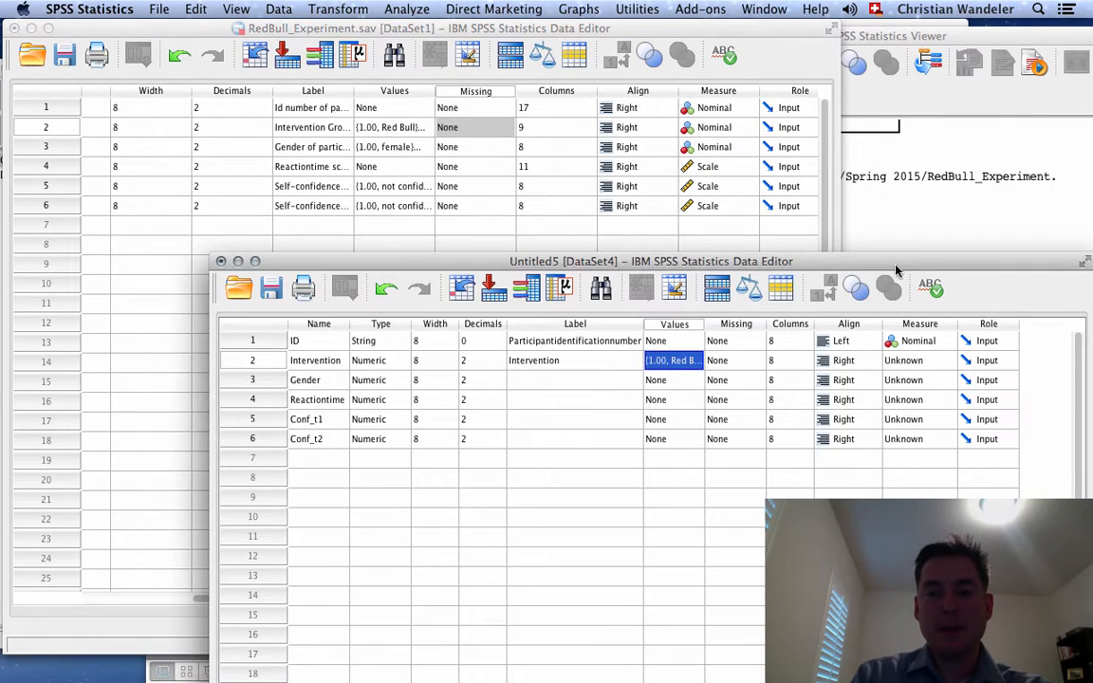
double_click(894, 266)
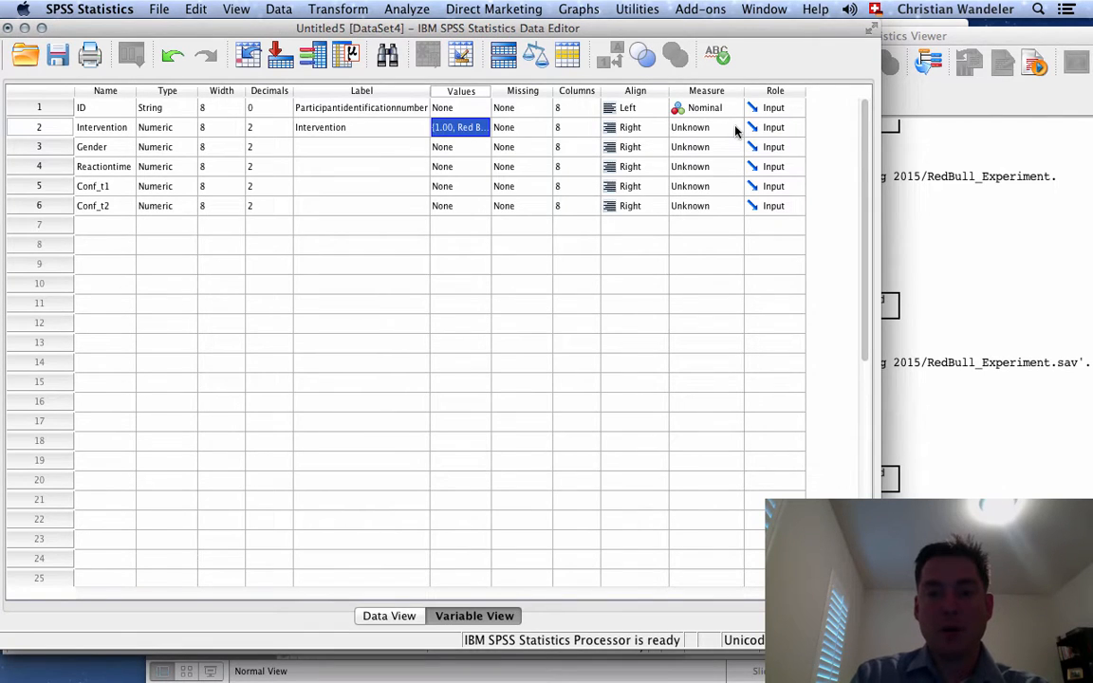
left_click(736, 130)
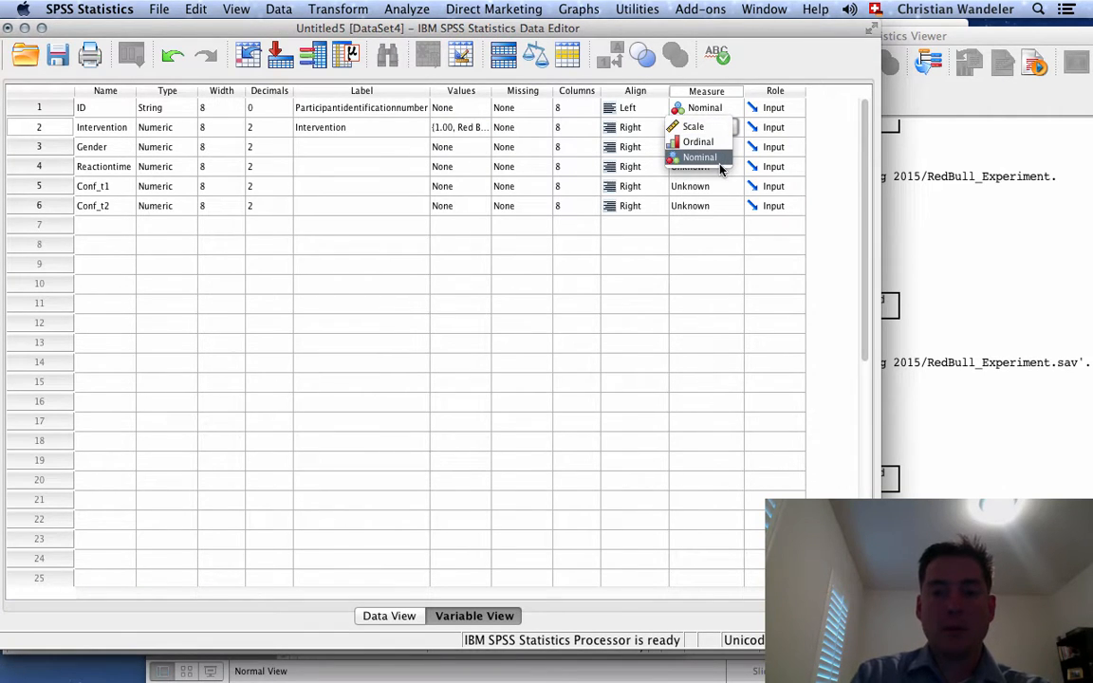
left_click(720, 161)
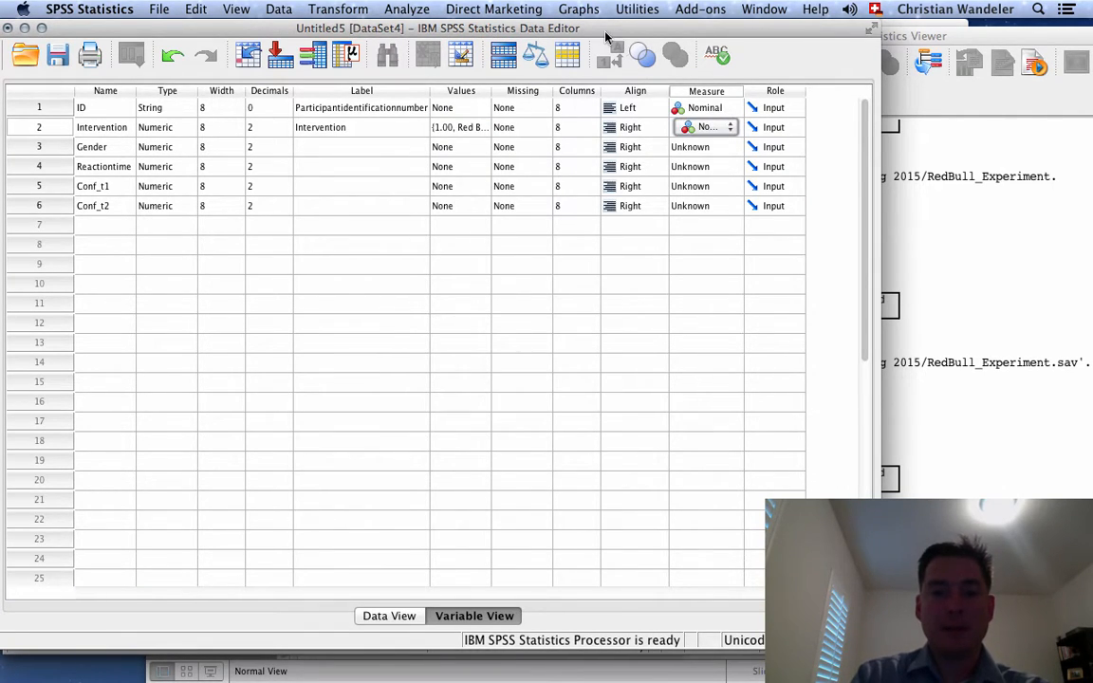
Review Gender's value labels in RedBull_Experiment without changing them and return to the new dataset
left_click_drag(607, 36, 660, 83)
left_click(131, 29)
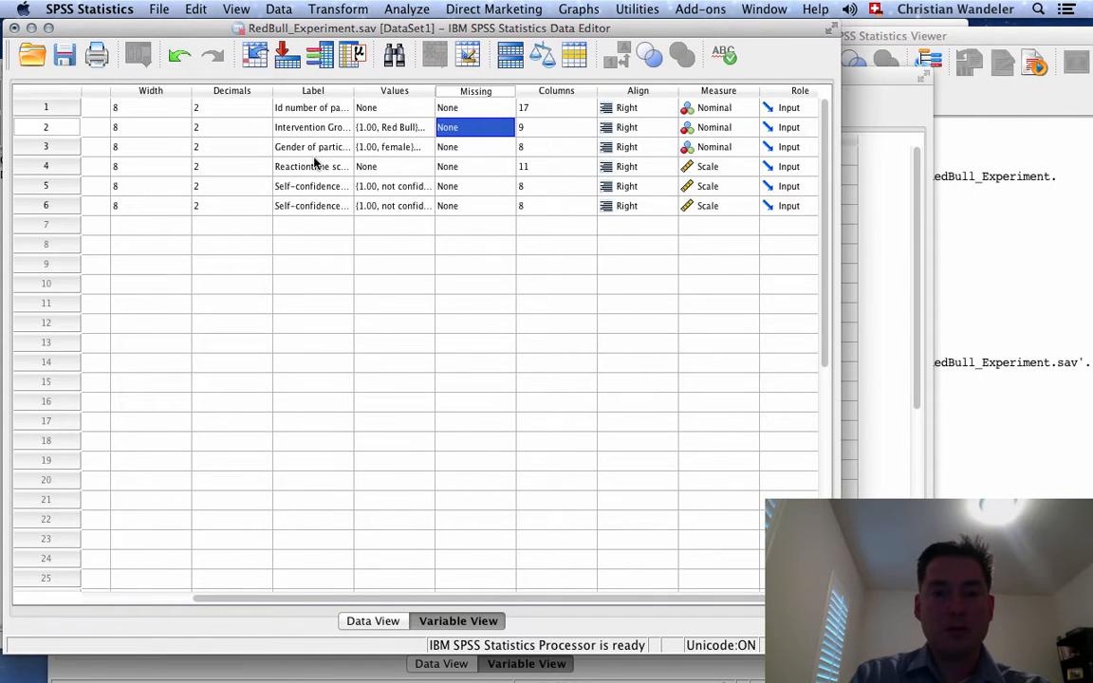
left_click(418, 147)
left_click(424, 147)
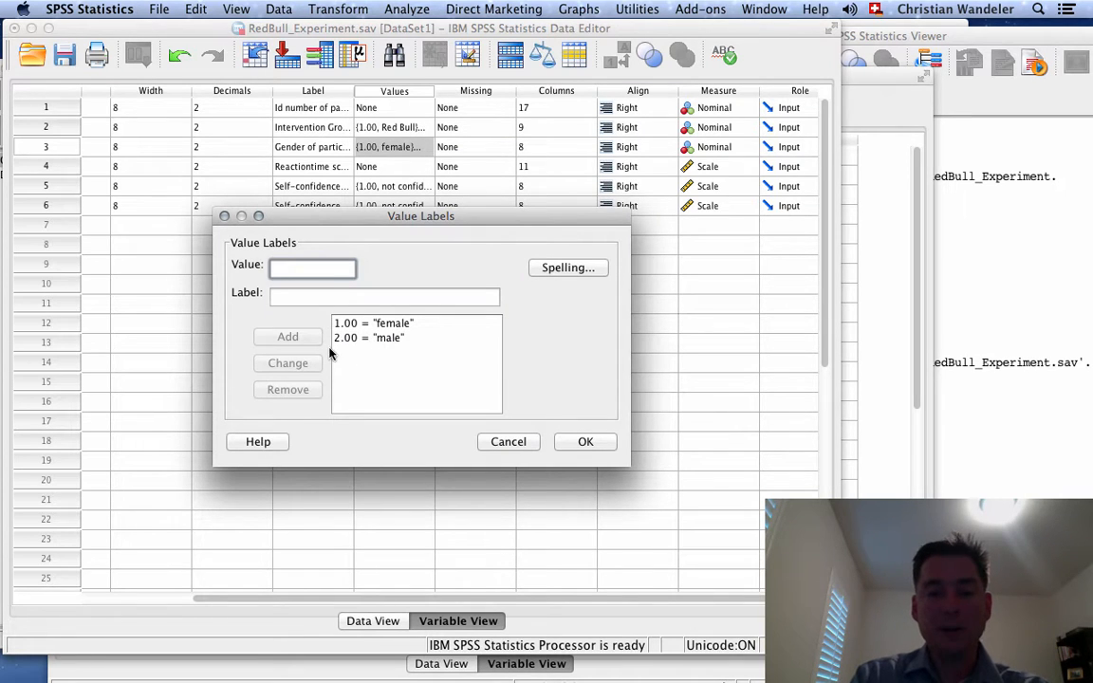
left_click(582, 443)
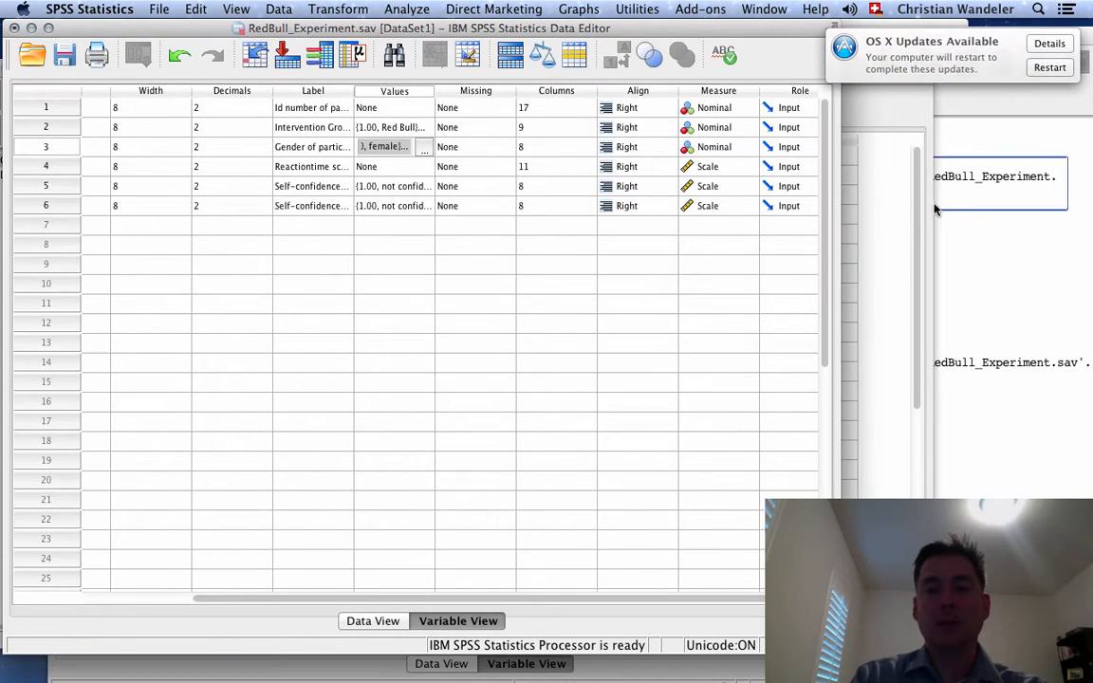
left_click(901, 144)
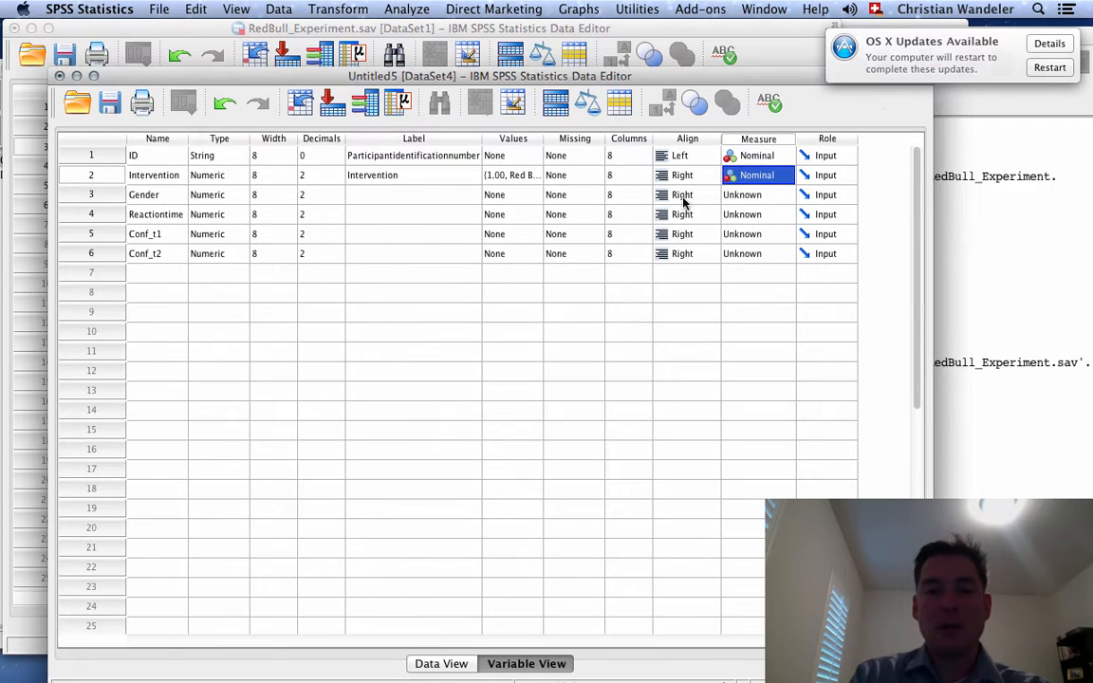
Give the Gender variable in the new dataset the label Gender of participant
left_click(362, 199)
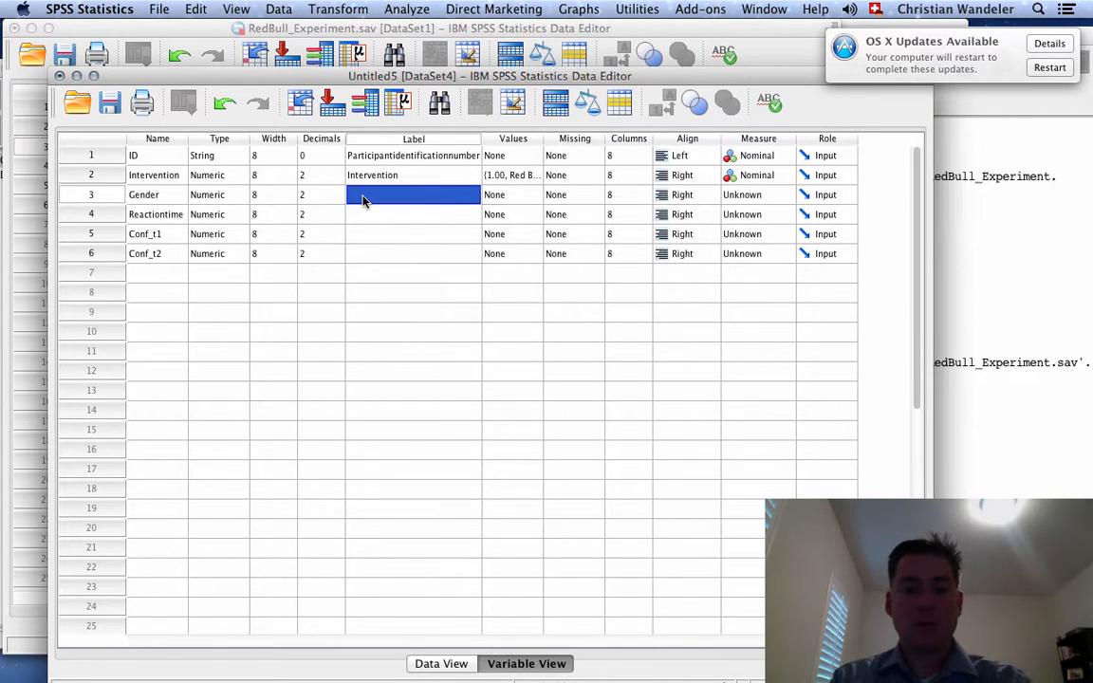
type("Gender of")
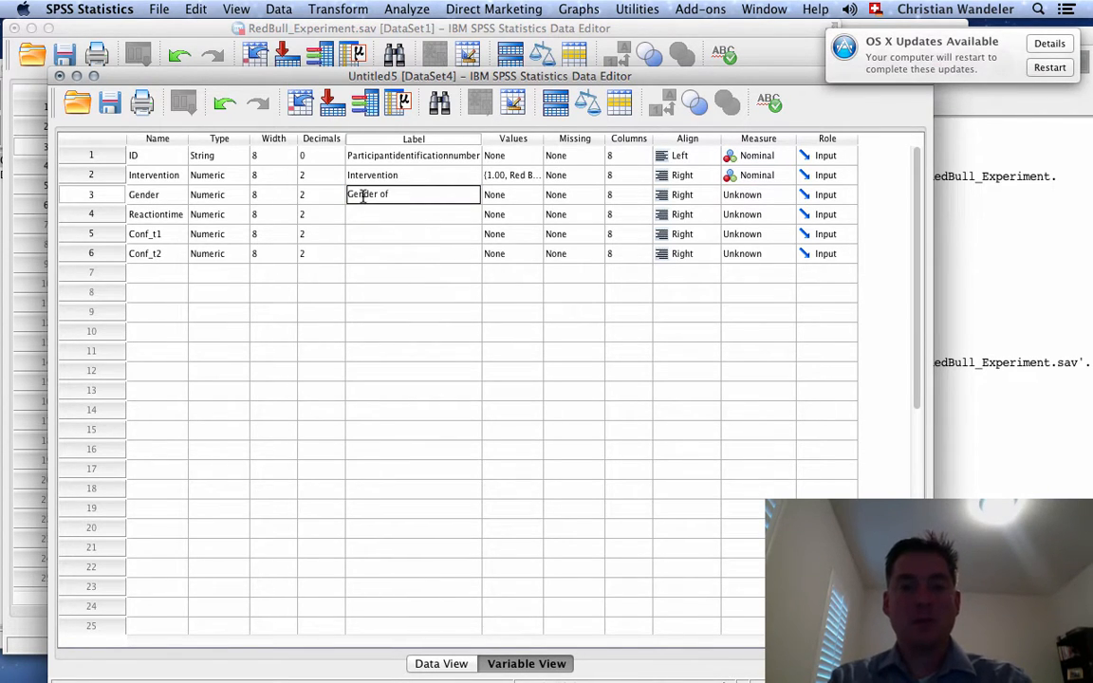
type(" participant")
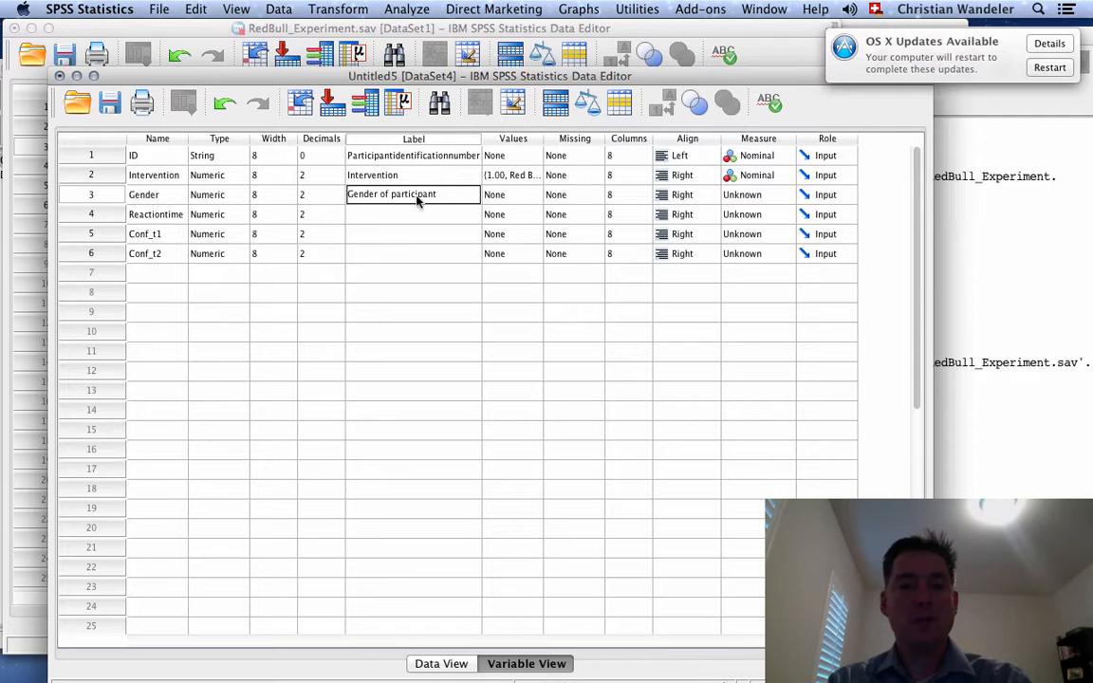
Define Gender's value labels as 1 = female and 2 = male
left_click(534, 199)
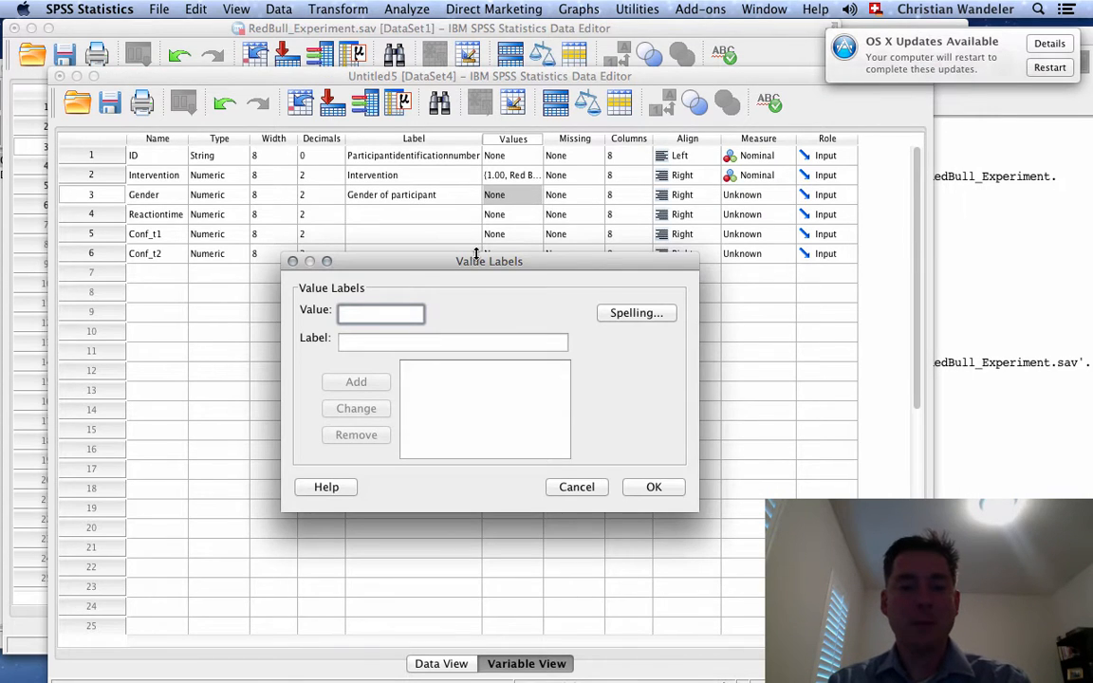
left_click(434, 341)
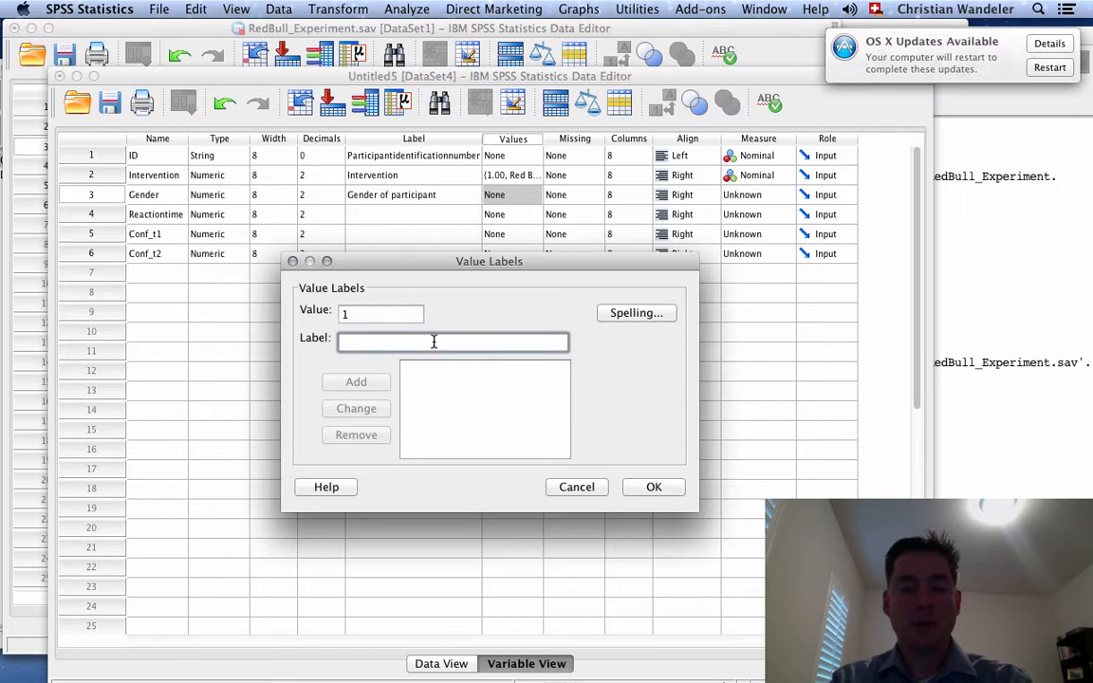
type("female")
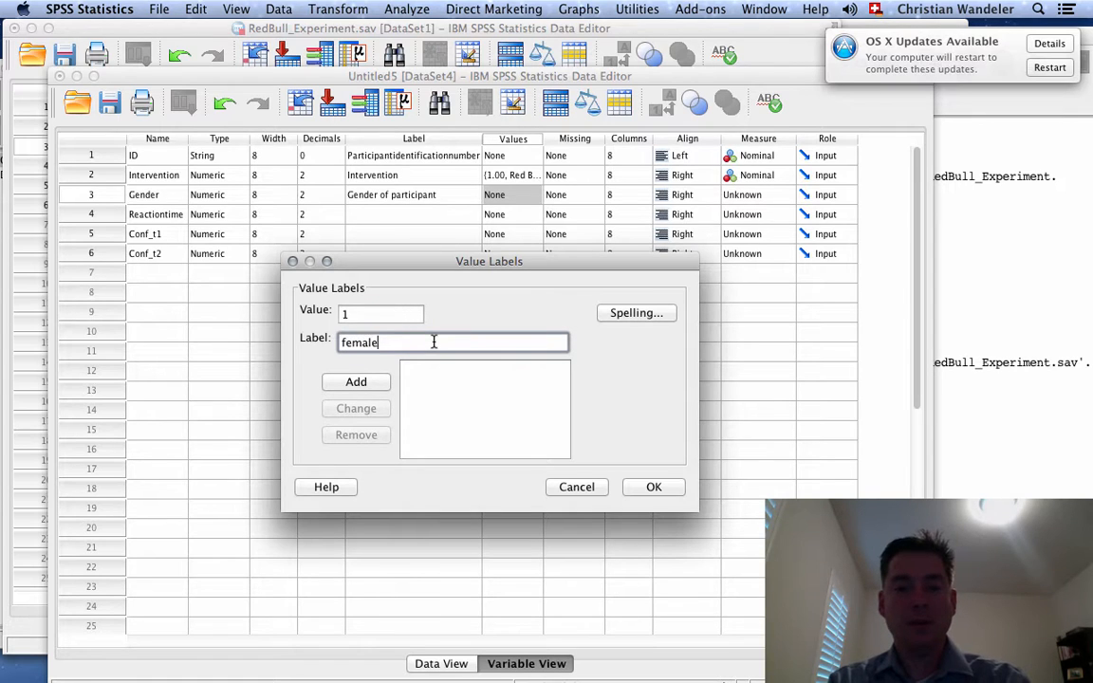
left_click(368, 384)
type("2")
left_click(341, 342)
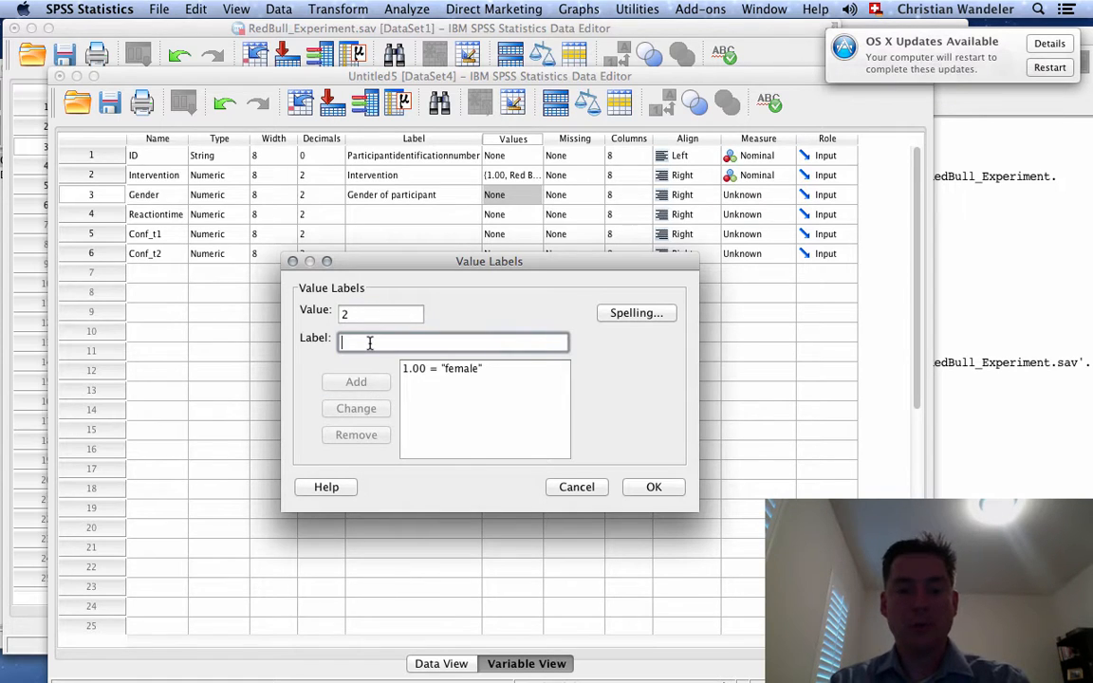
type("male")
left_click(372, 385)
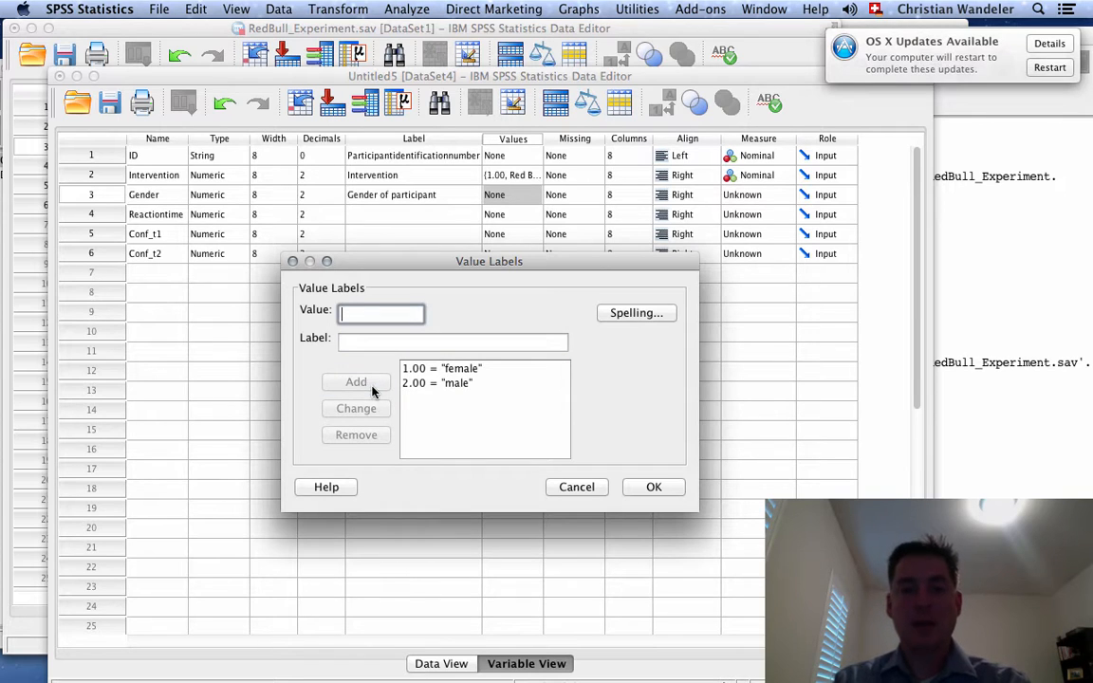
left_click(654, 486)
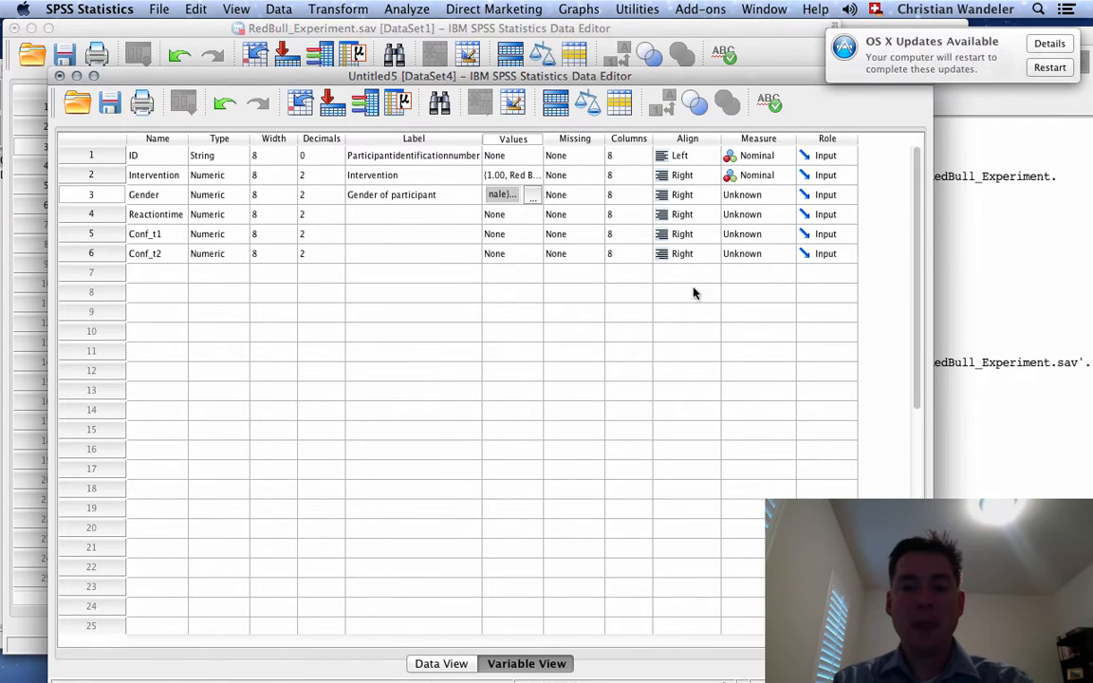
Check the measurement levels in RedBull_Experiment and set Reactiontime to Scale in the new dataset
left_click(345, 31)
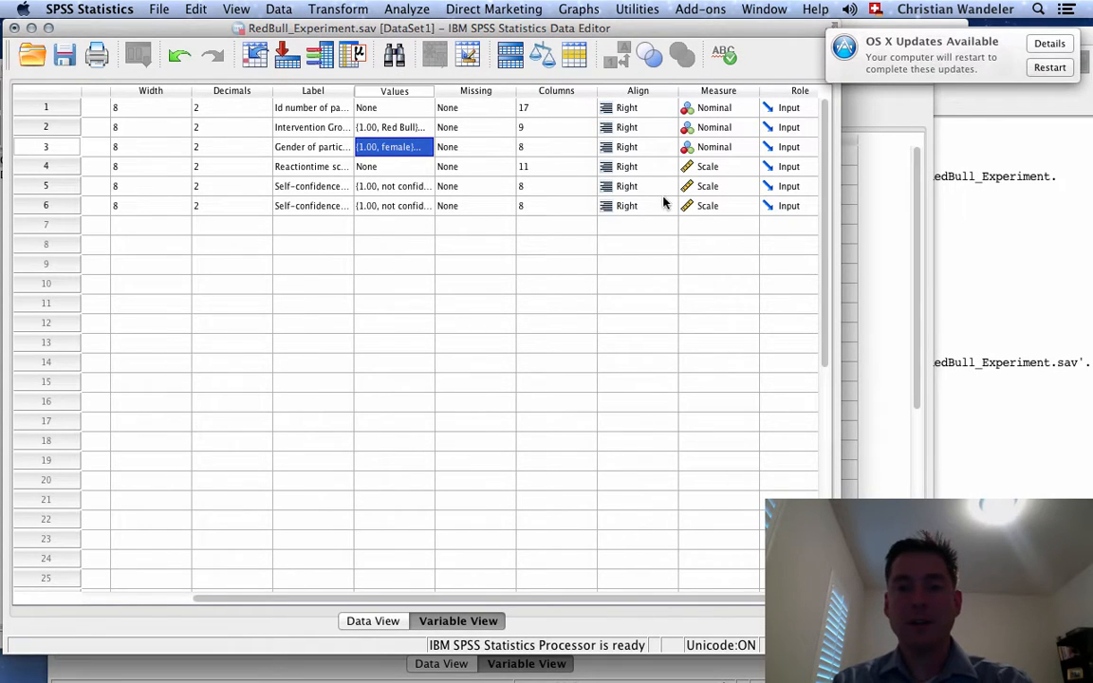
left_click(859, 113)
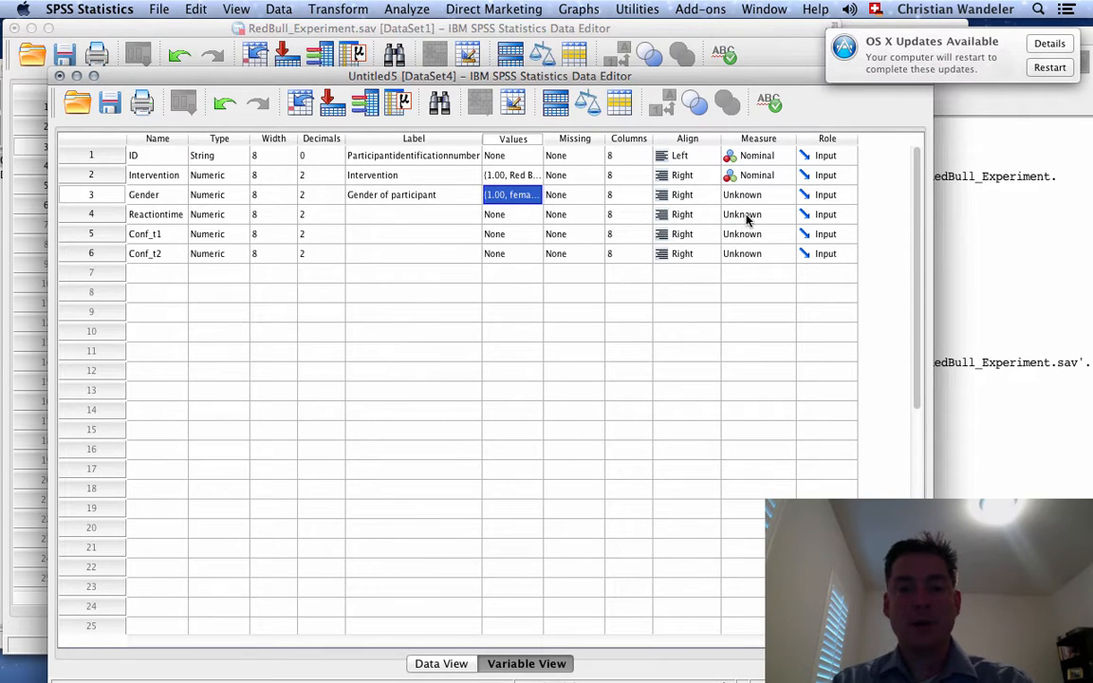
left_click(781, 217)
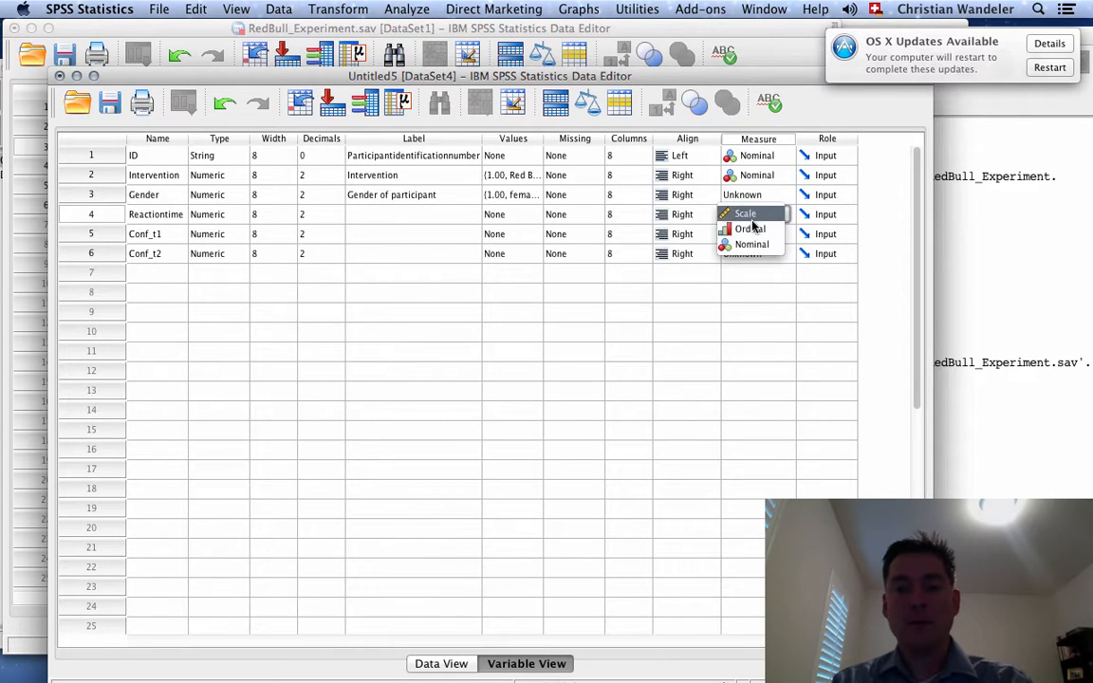
left_click(751, 215)
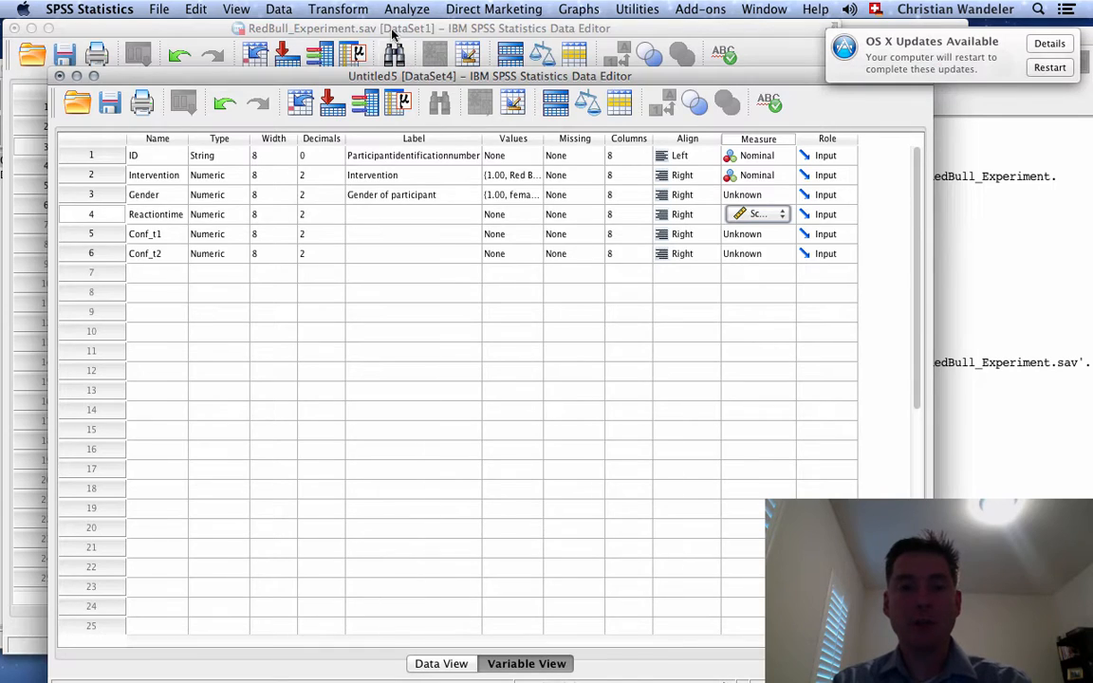
Copy the label Self-confidence t1: before results of experiment known from RedBull_Experiment to Conf_t1 in the new dataset
left_click(353, 29)
left_click(326, 189)
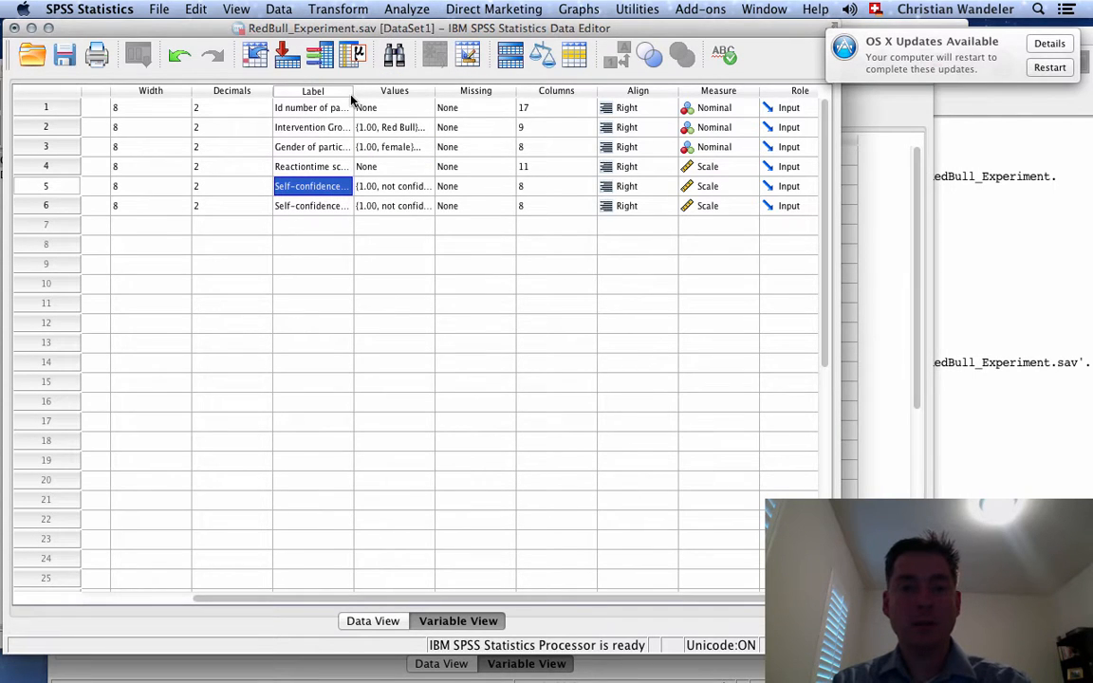
left_click_drag(352, 91, 540, 91)
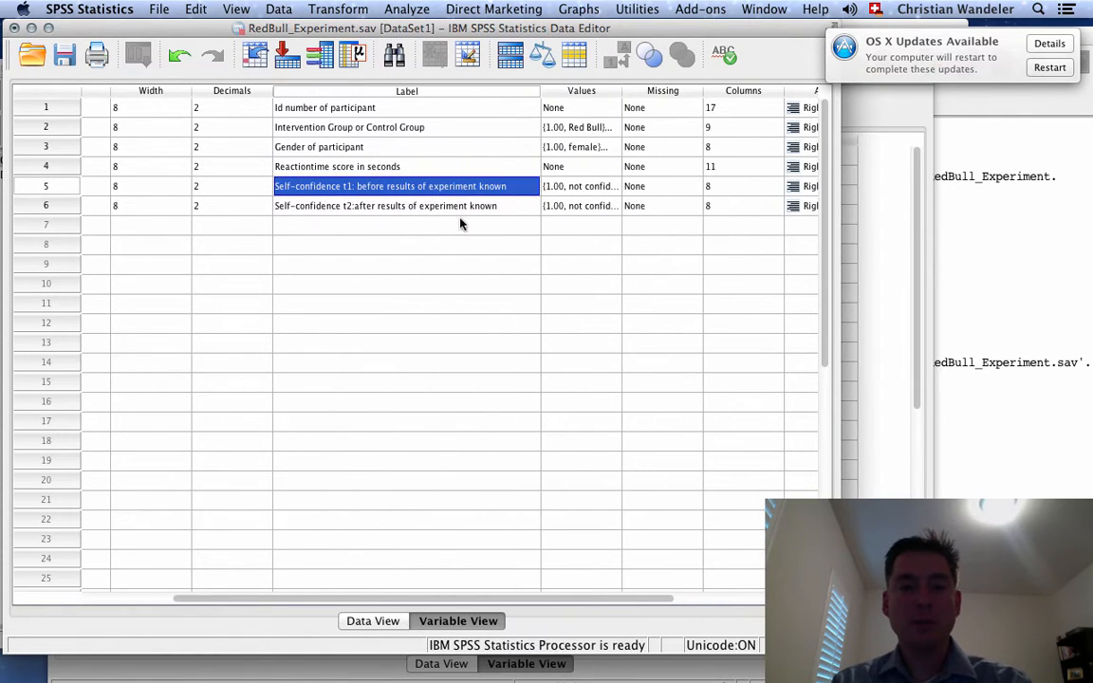
double_click(465, 195)
left_click_drag(506, 186, 256, 187)
key("cmd+c")
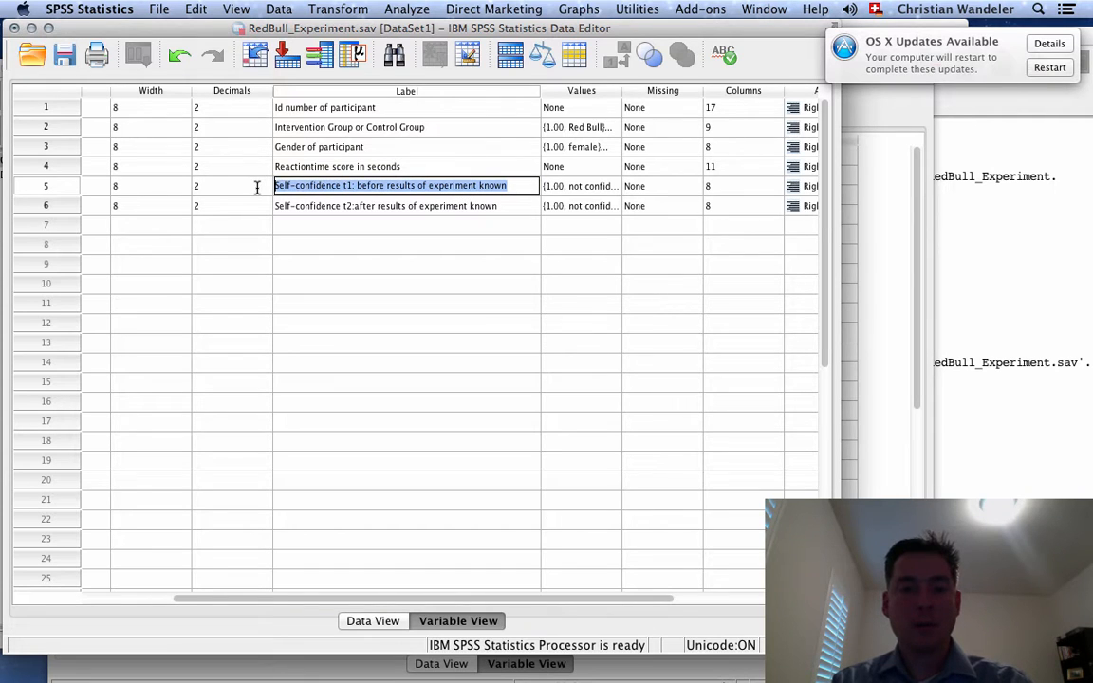
left_click(858, 163)
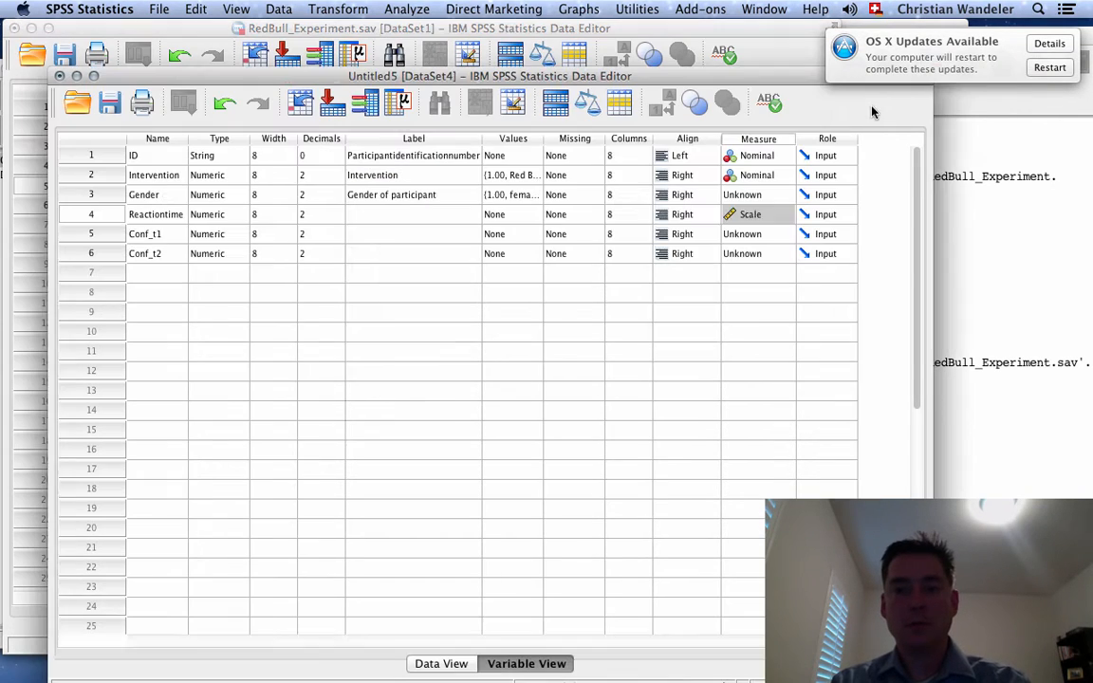
double_click(438, 235)
key("cmd+v")
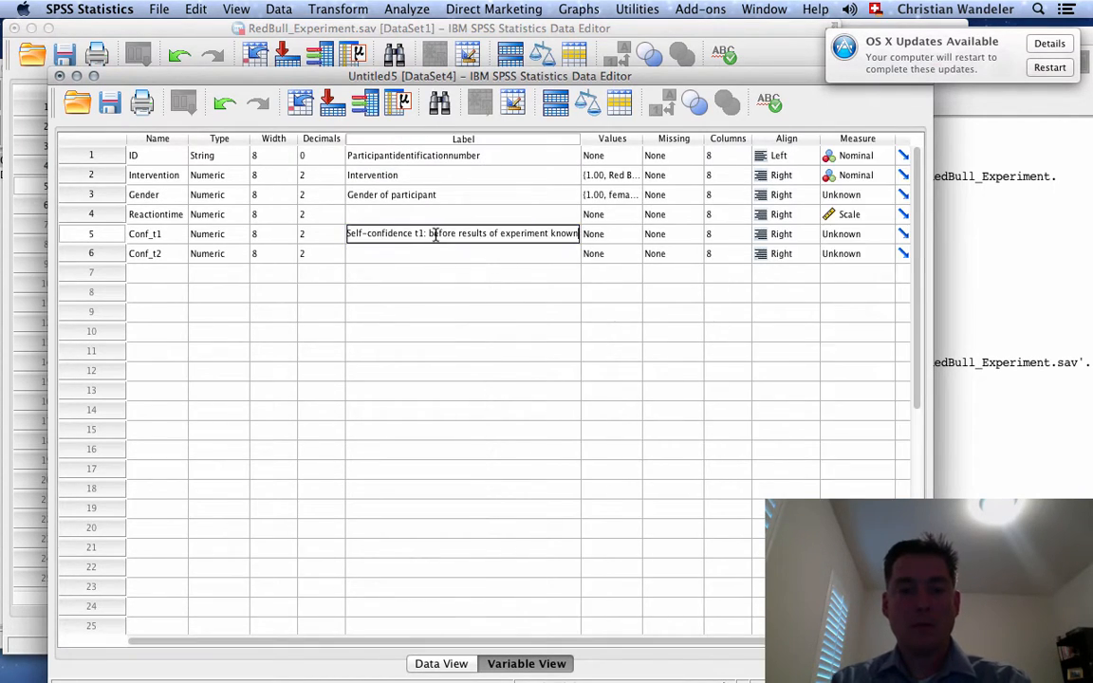
Copy the label Self-confidence t2:after results of experiment known from RedBull_Experiment to Conf_t2 in the new dataset
left_click(369, 27)
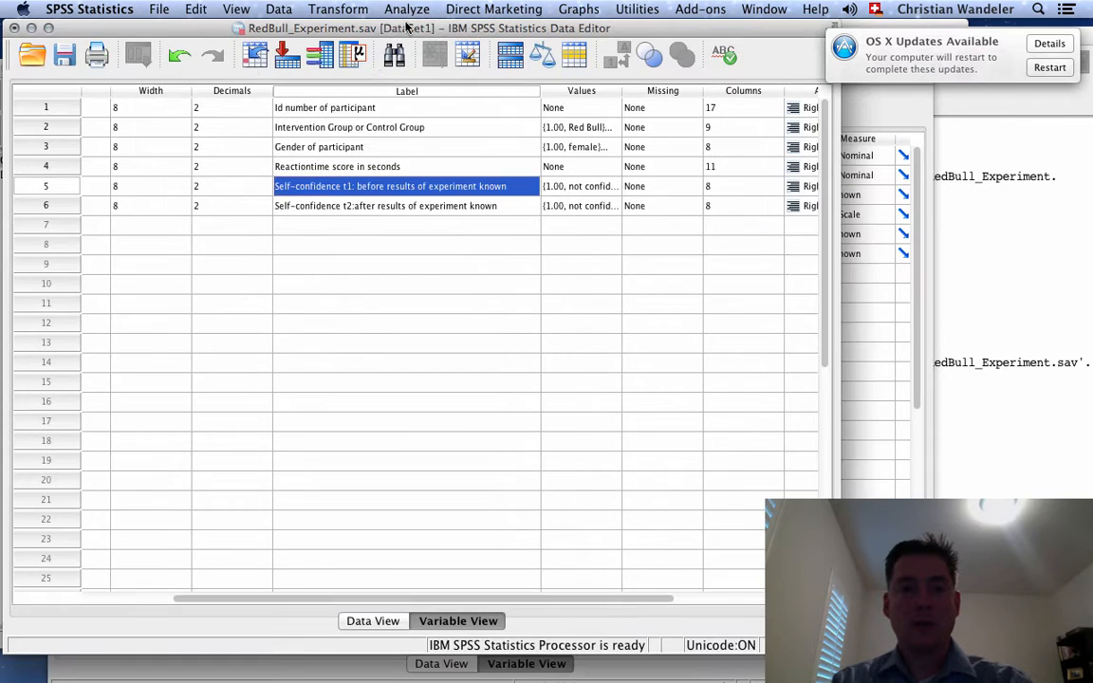
double_click(385, 206)
left_click_drag(520, 205, 273, 205)
key("cmd+c")
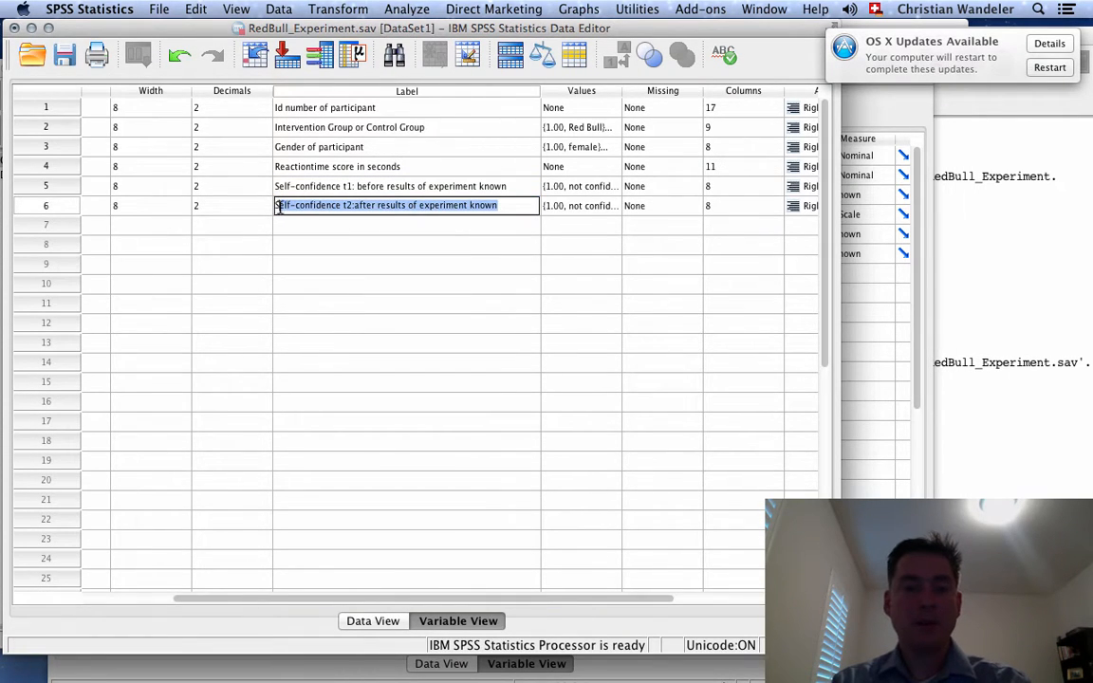
left_click(867, 122)
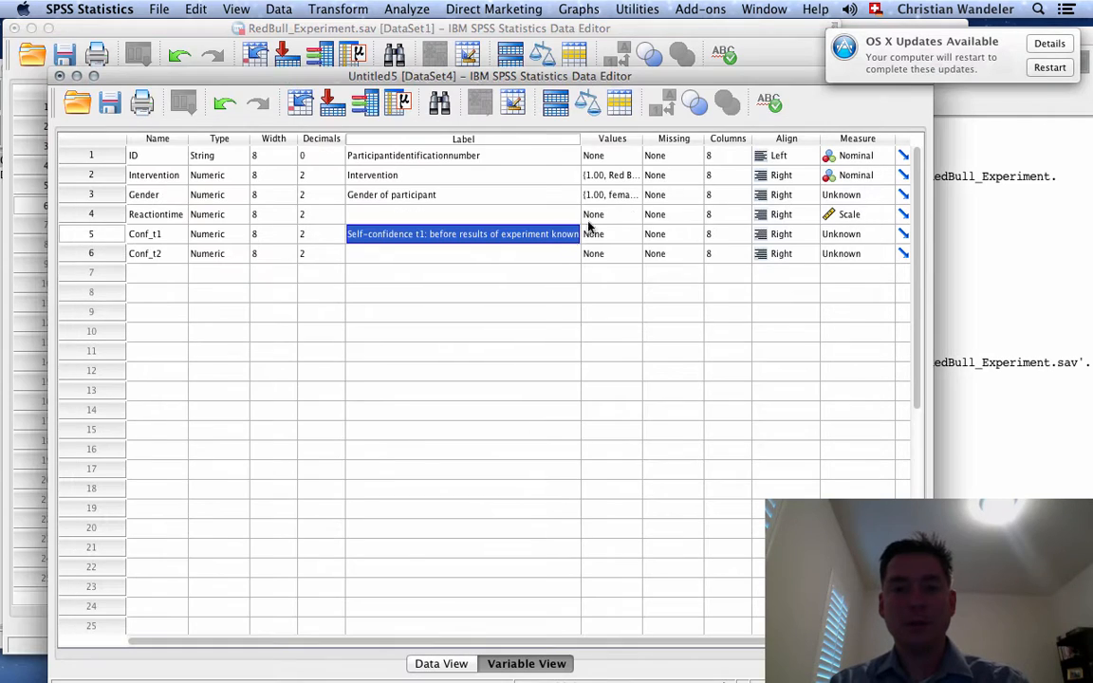
double_click(505, 254)
key("cmd+v")
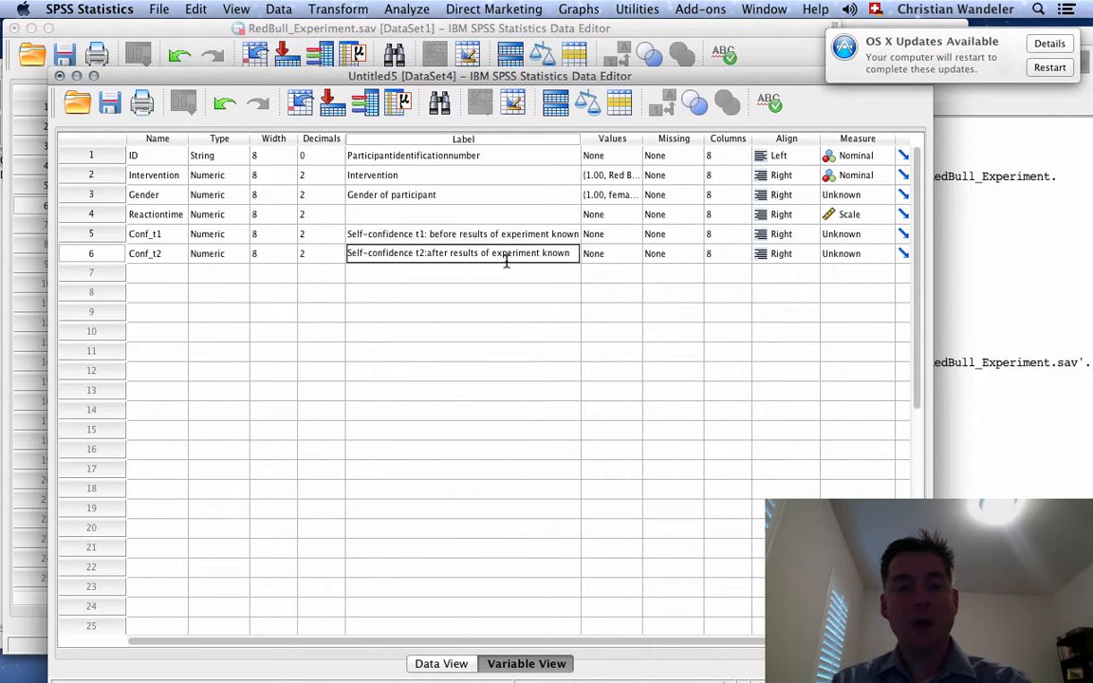
Review the value labels of the self-confidence t1 variable in RedBull_Experiment without changing them
left_click(551, 29)
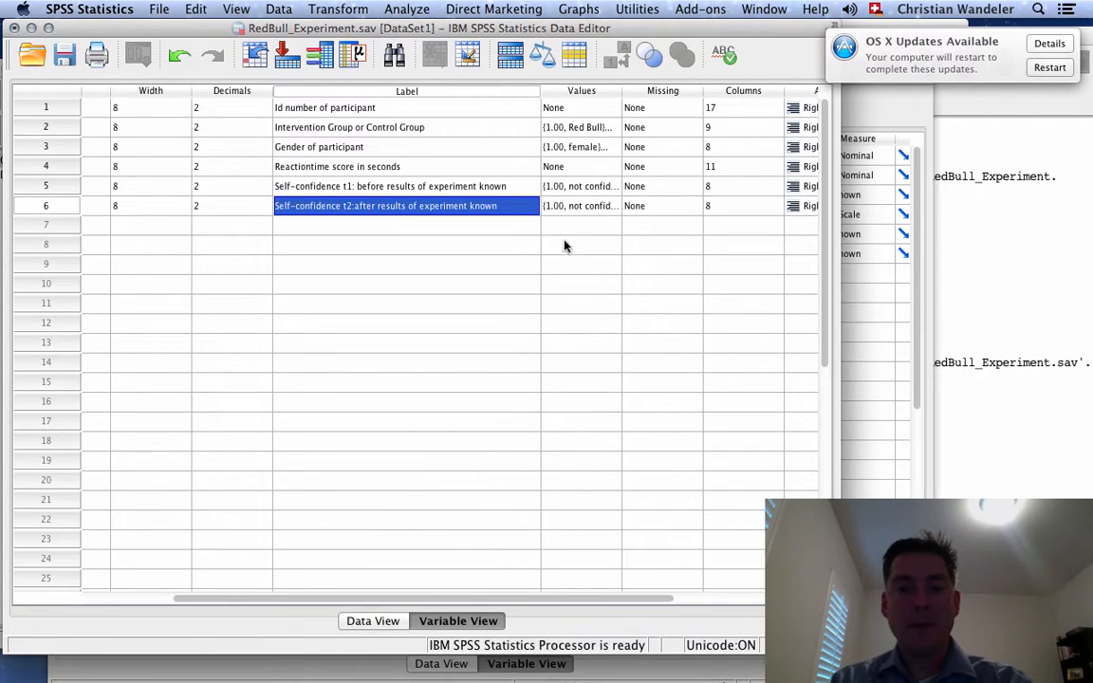
left_click(613, 188)
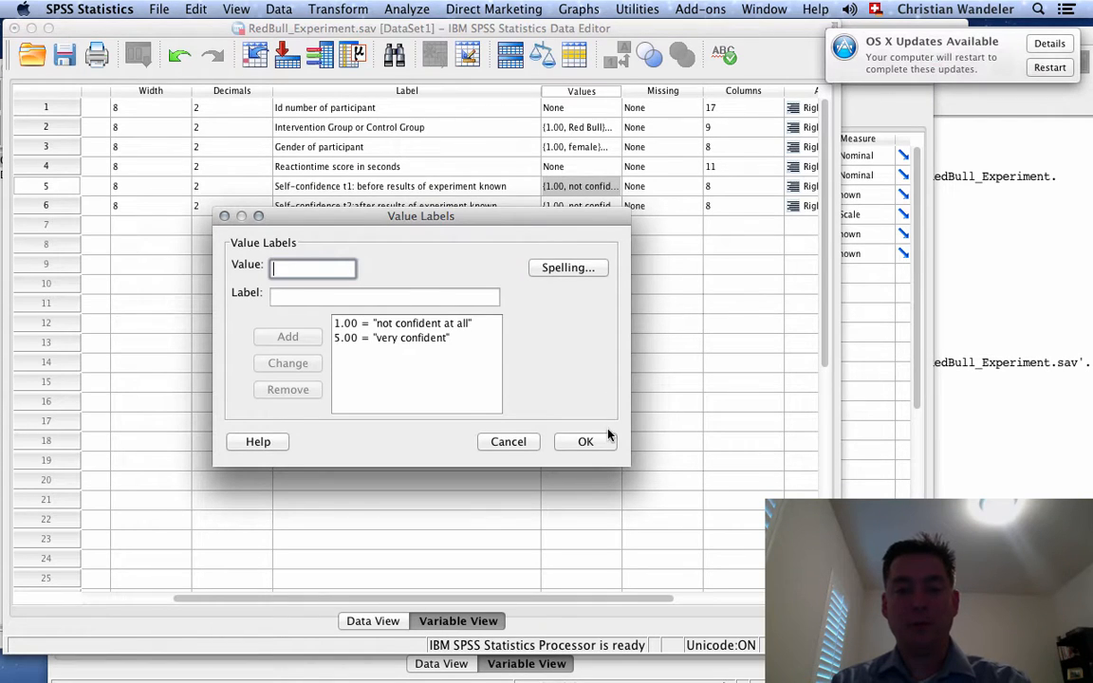
left_click(408, 327)
left_click_drag(378, 296, 271, 297)
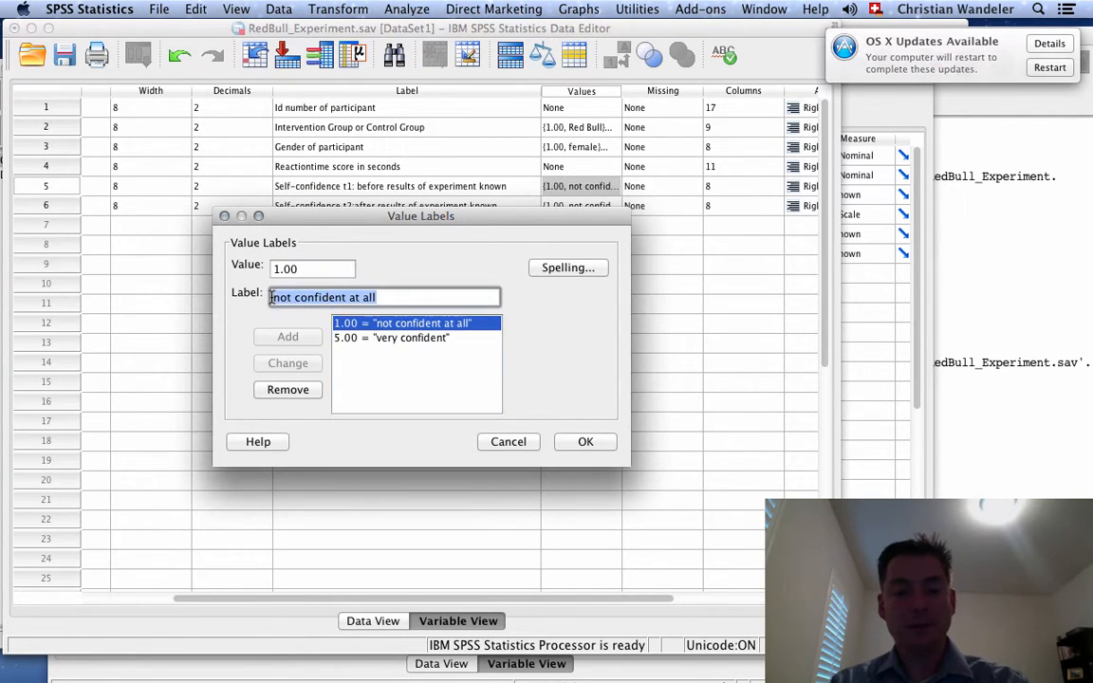
left_click(517, 445)
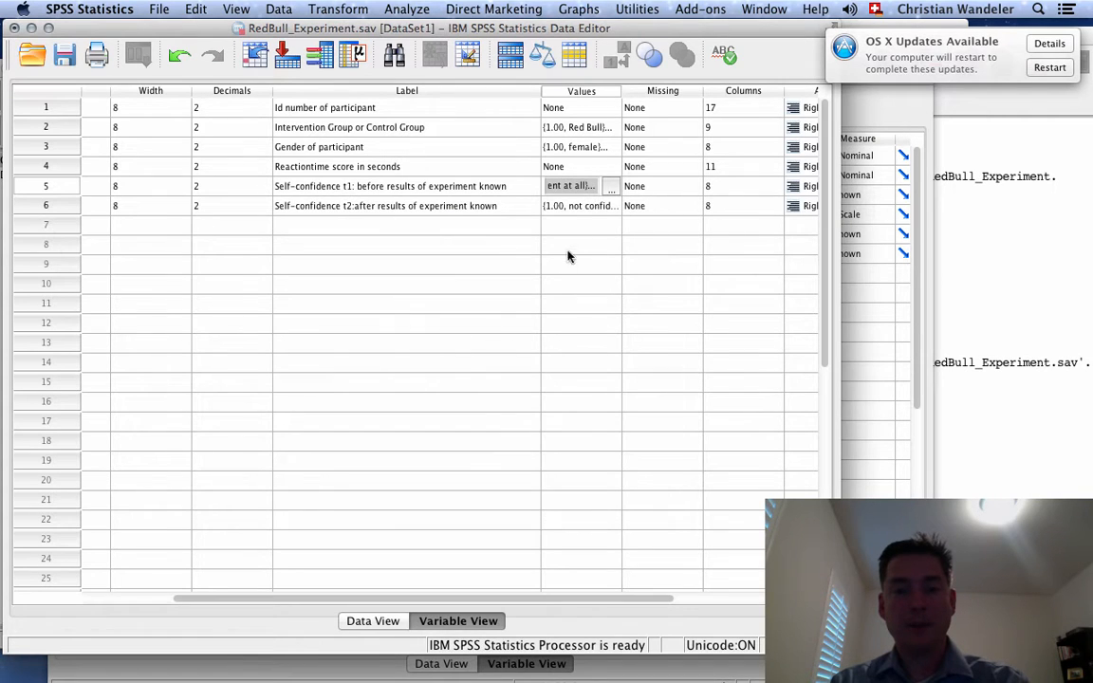
left_click(609, 188)
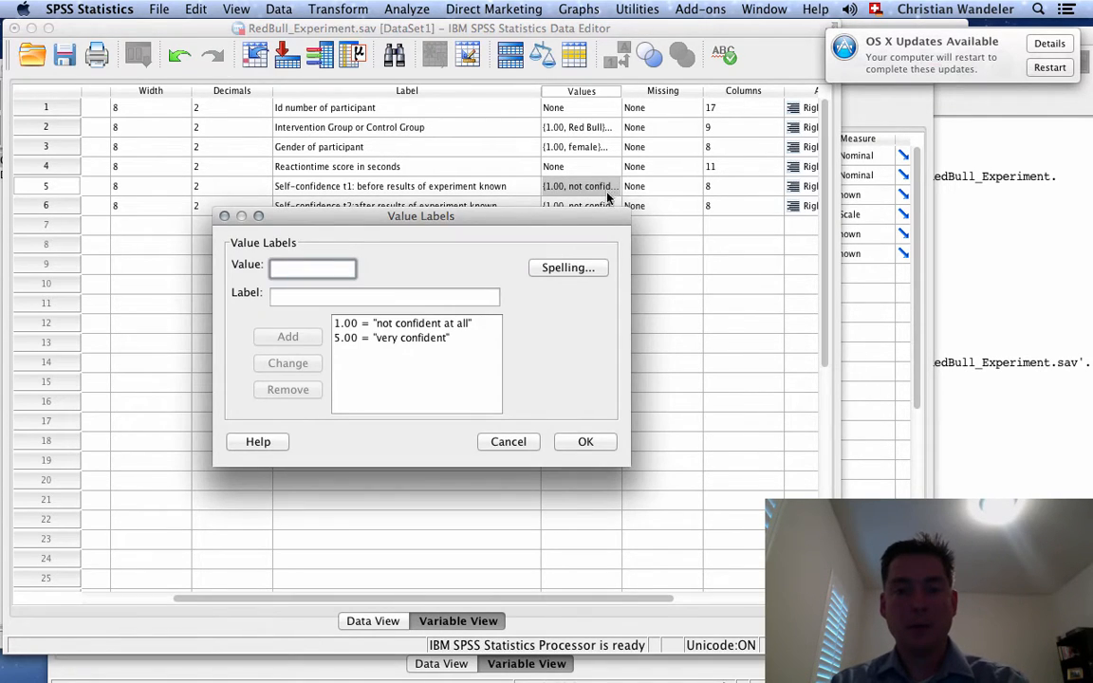
left_click(517, 443)
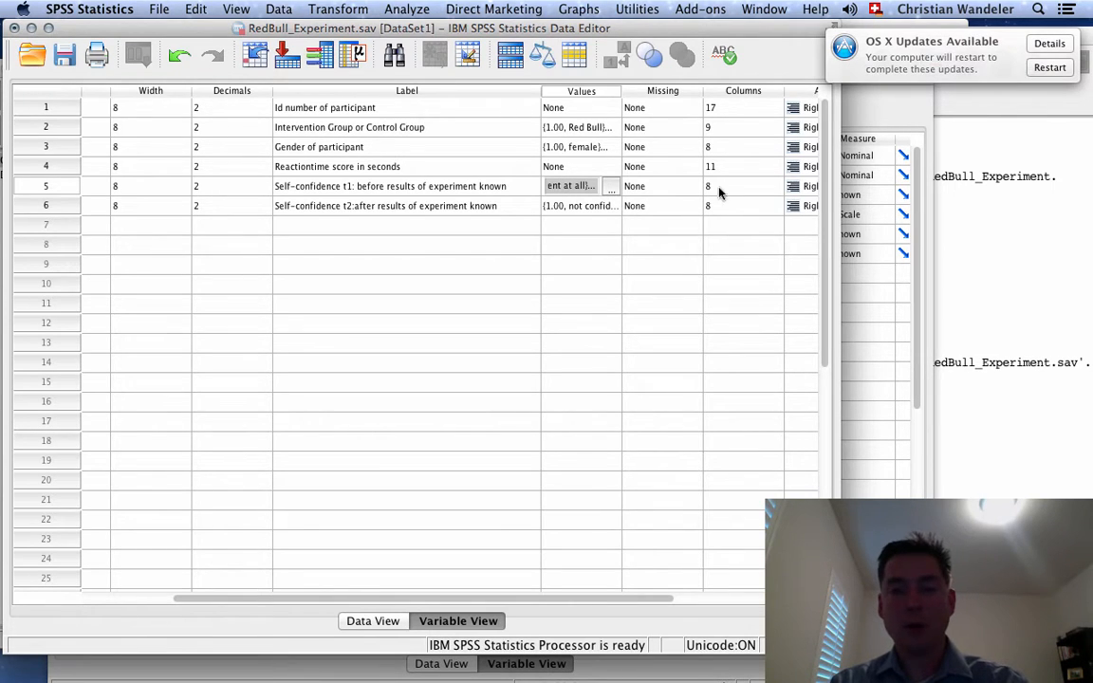
Give Conf_t1 in the new dataset the value labels copied from RedBull_Experiment's self-confidence t1 variable
left_click(871, 123)
left_click(622, 237)
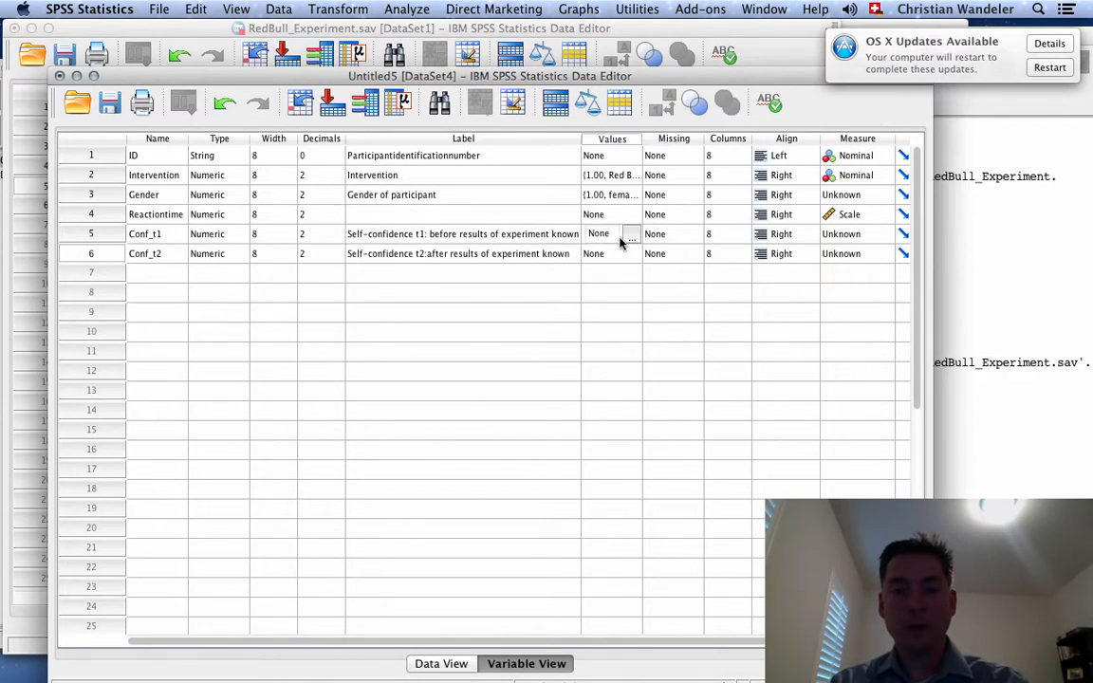
key("super+v")
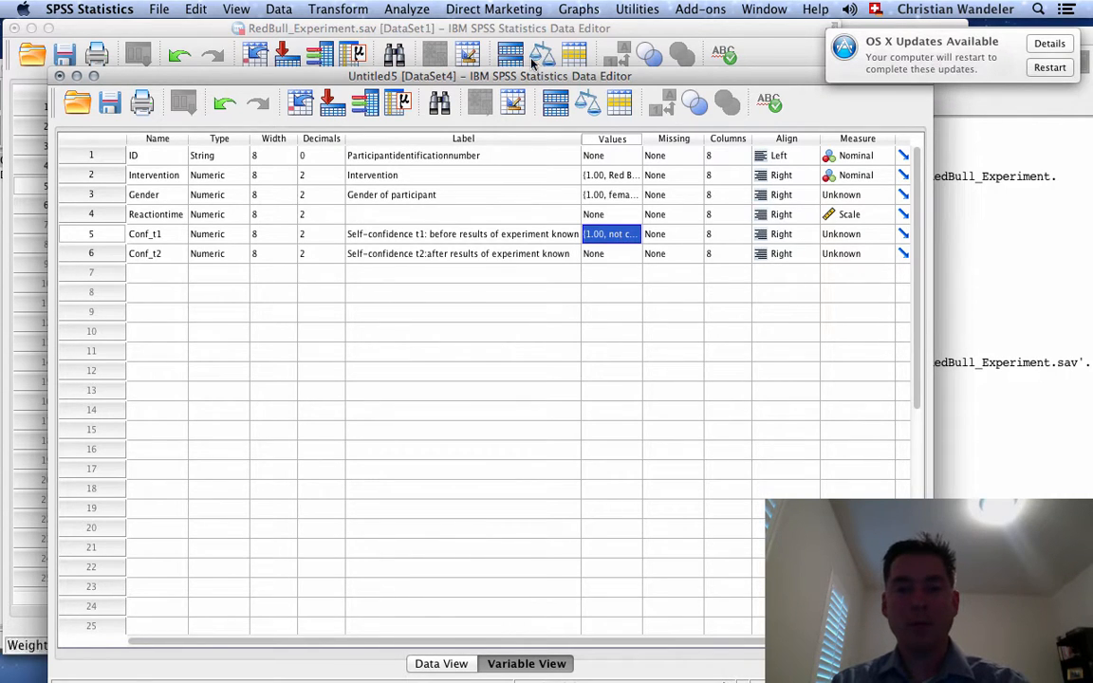
Give Conf_t2 in the new dataset the same value labels, 1 = not confident at all and 5 = very confident
left_click(455, 29)
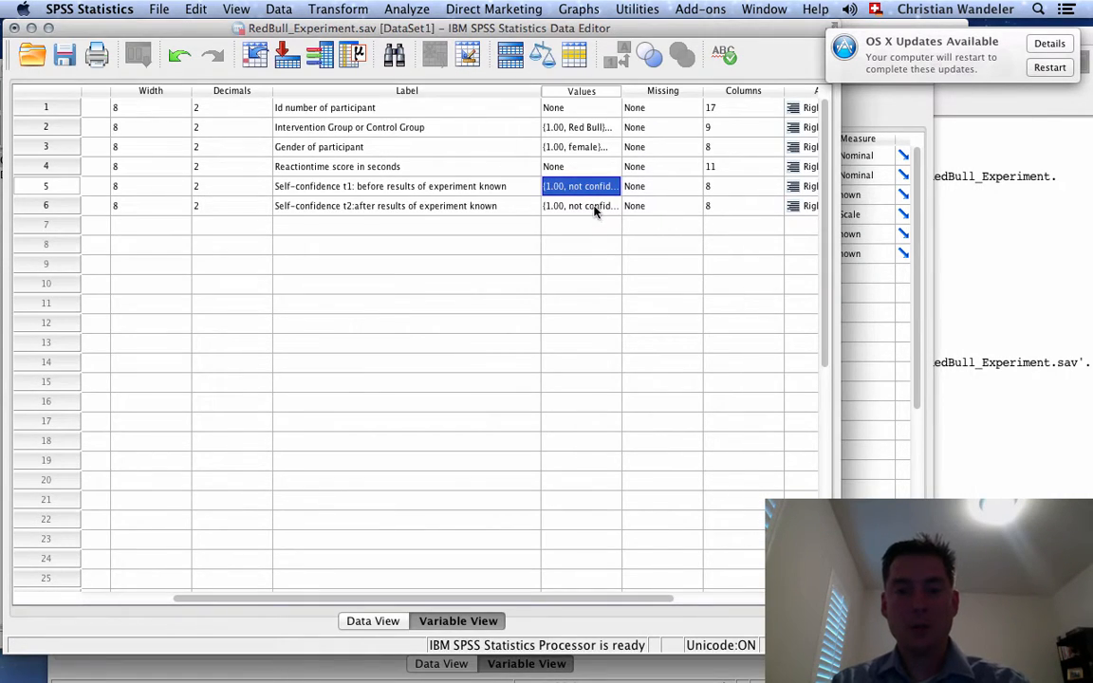
key("super+grave")
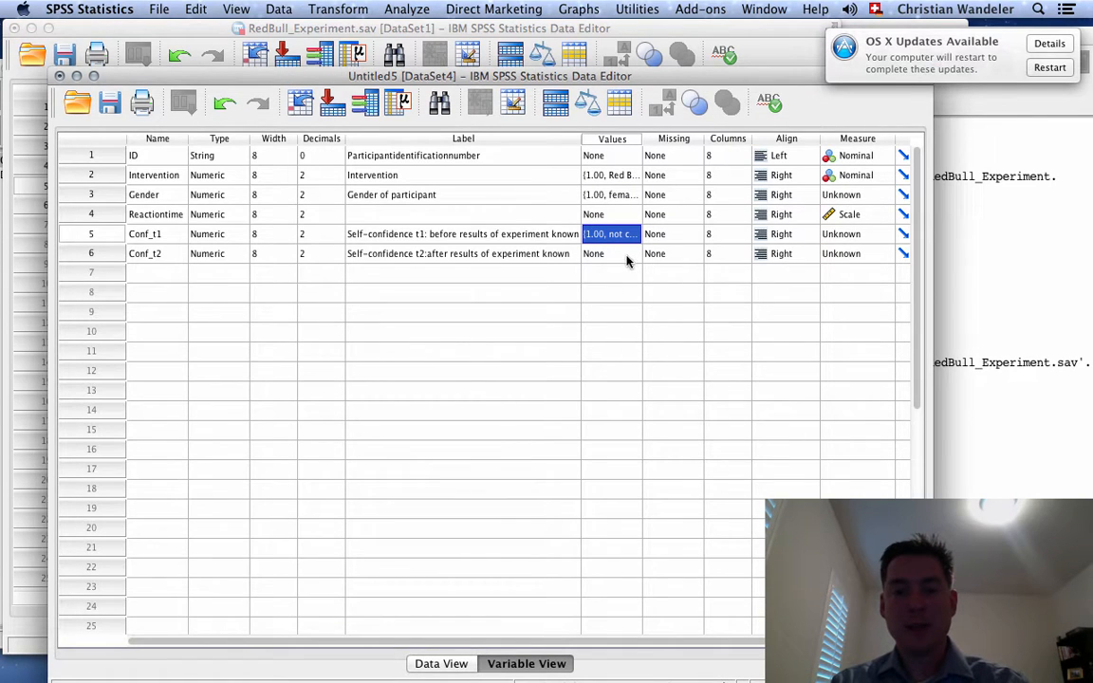
left_click(622, 254)
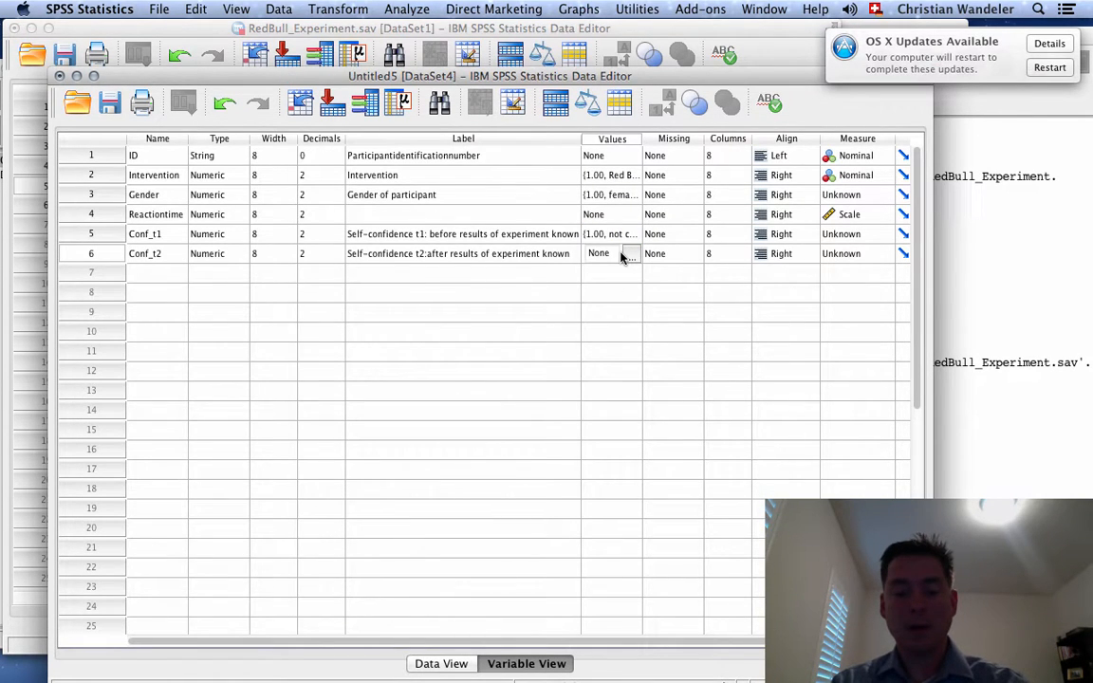
key("super+v")
left_click(634, 255)
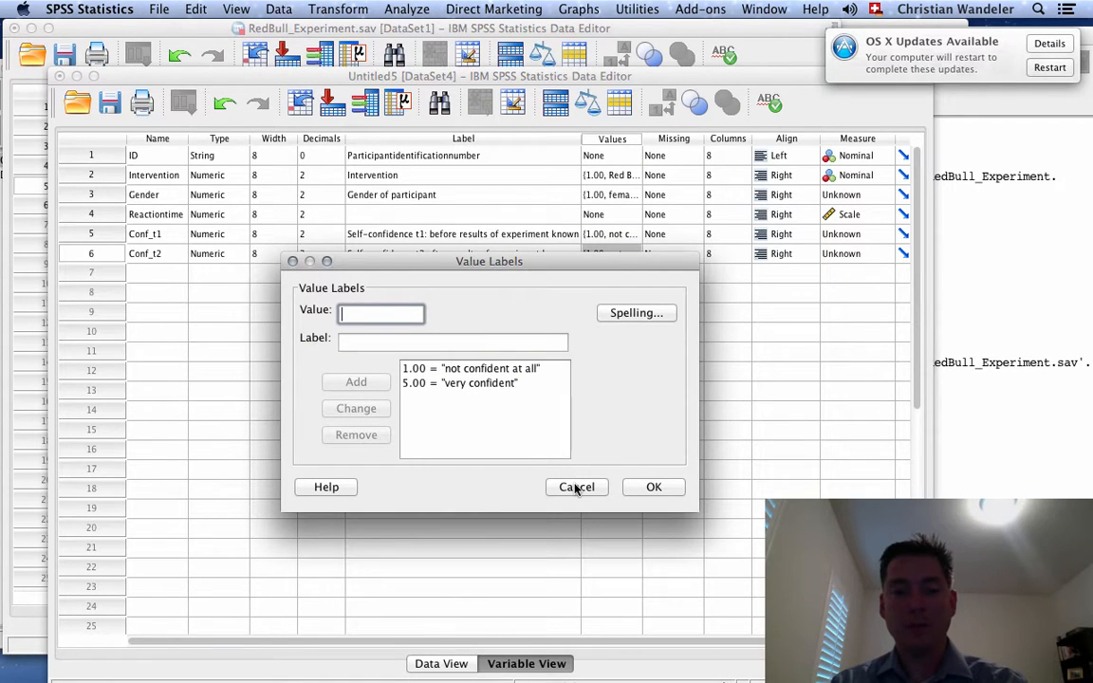
left_click(644, 485)
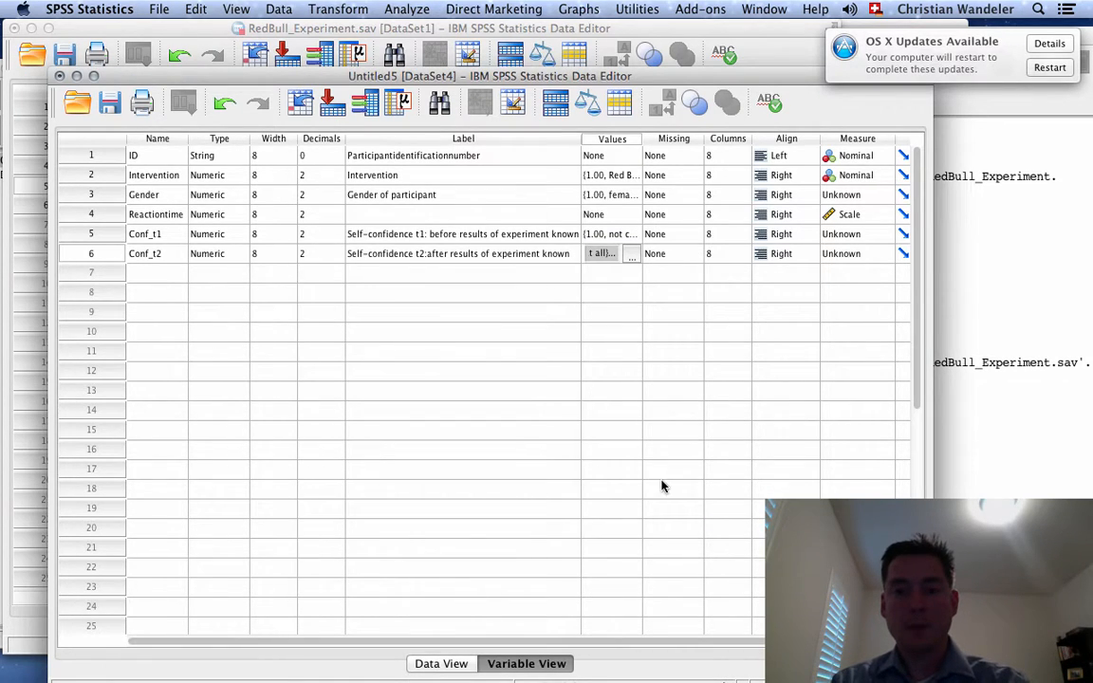
Set the measurement level of Conf_t1 and Conf_t2 to Scale
left_click(881, 236)
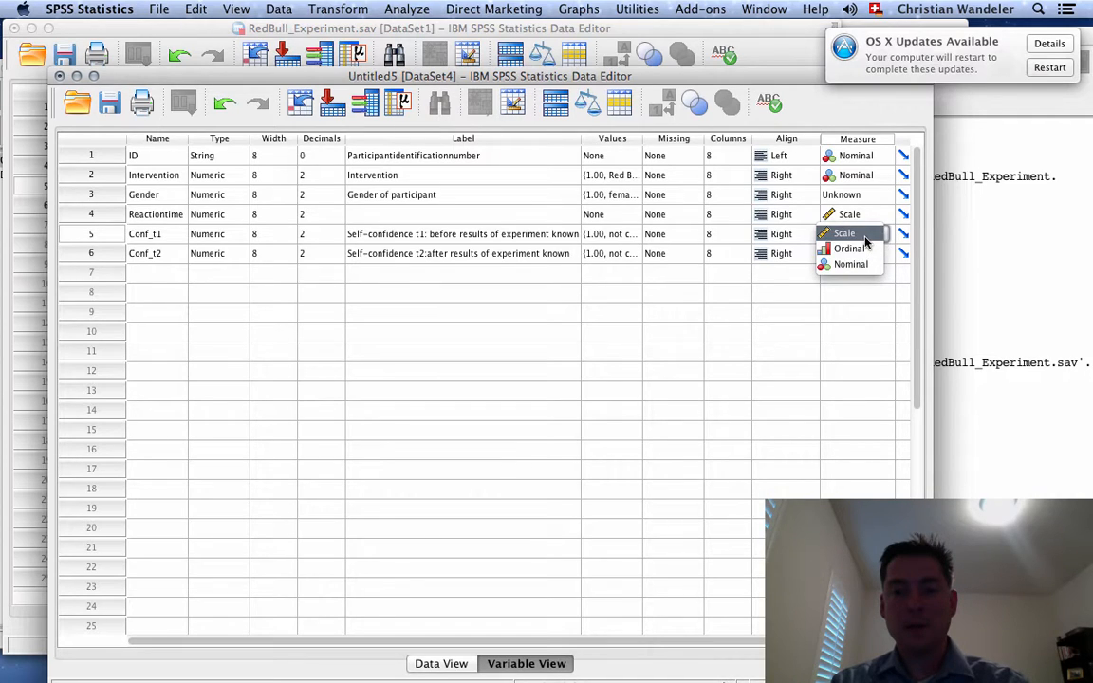
left_click(877, 234)
left_click(878, 254)
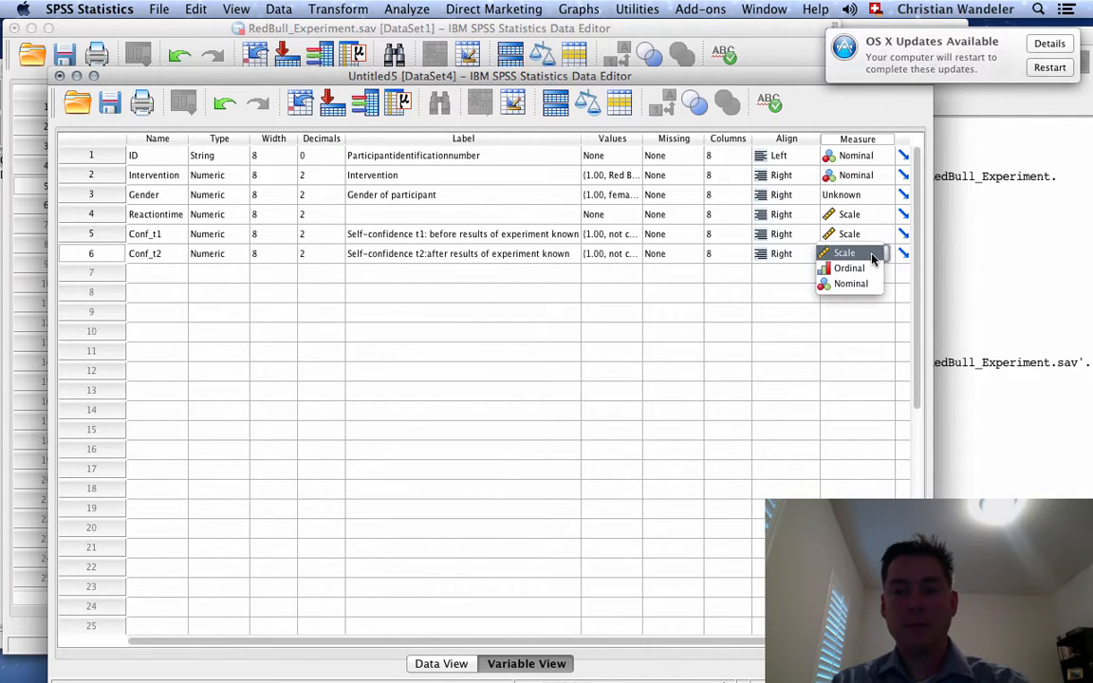
left_click(871, 253)
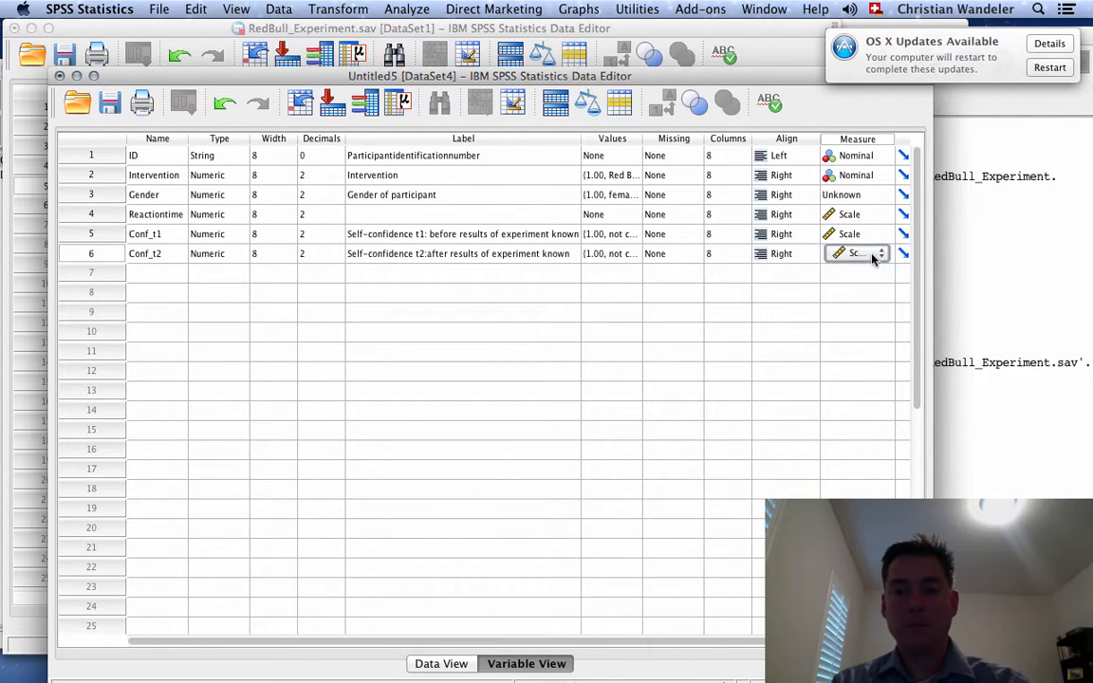
Show the data values of both datasets and arrange their windows so RedBull_Experiment's first columns stay visible beside the new dataset
left_click(446, 664)
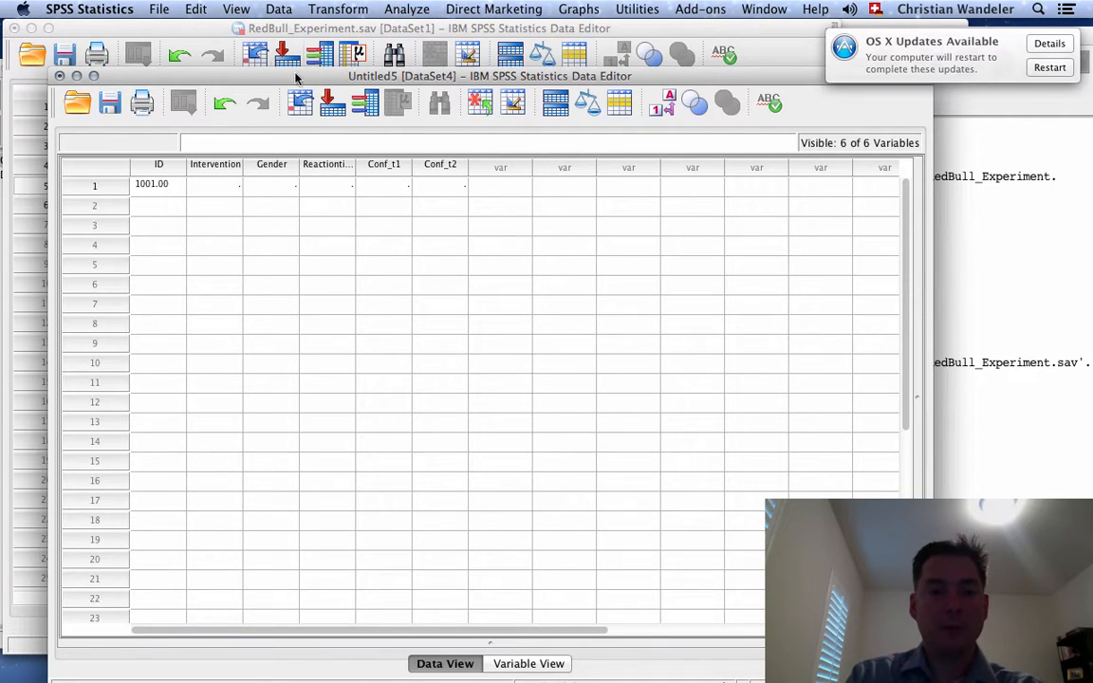
left_click_drag(257, 72, 340, 50)
left_click_drag(431, 63, 420, 43)
left_click(81, 34)
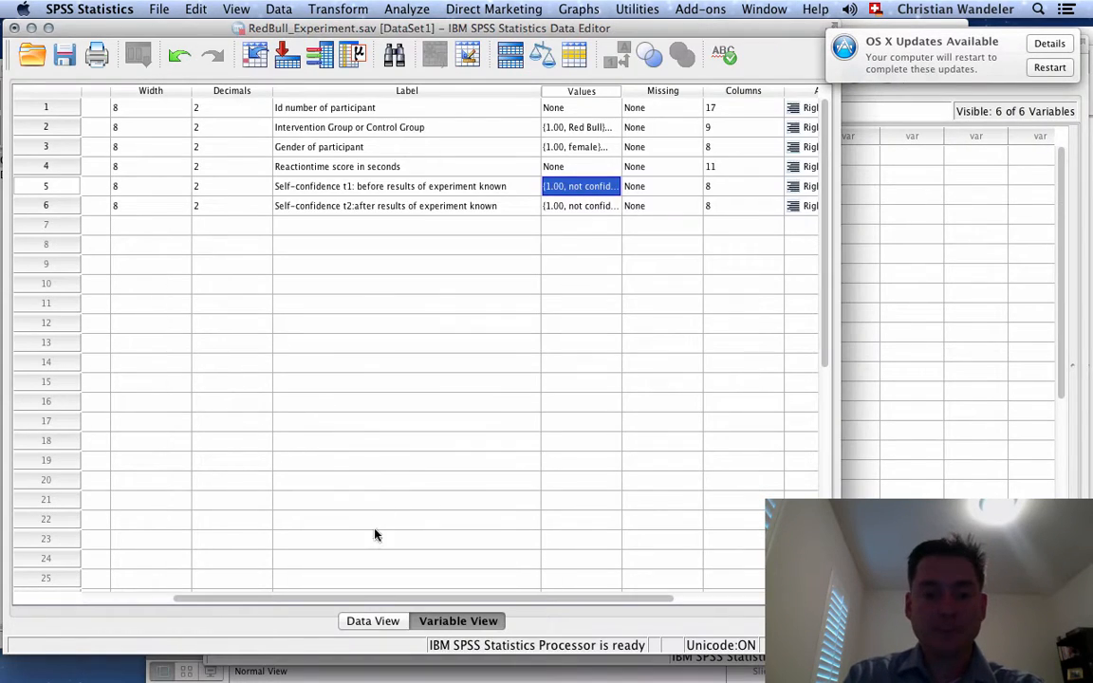
left_click(370, 621)
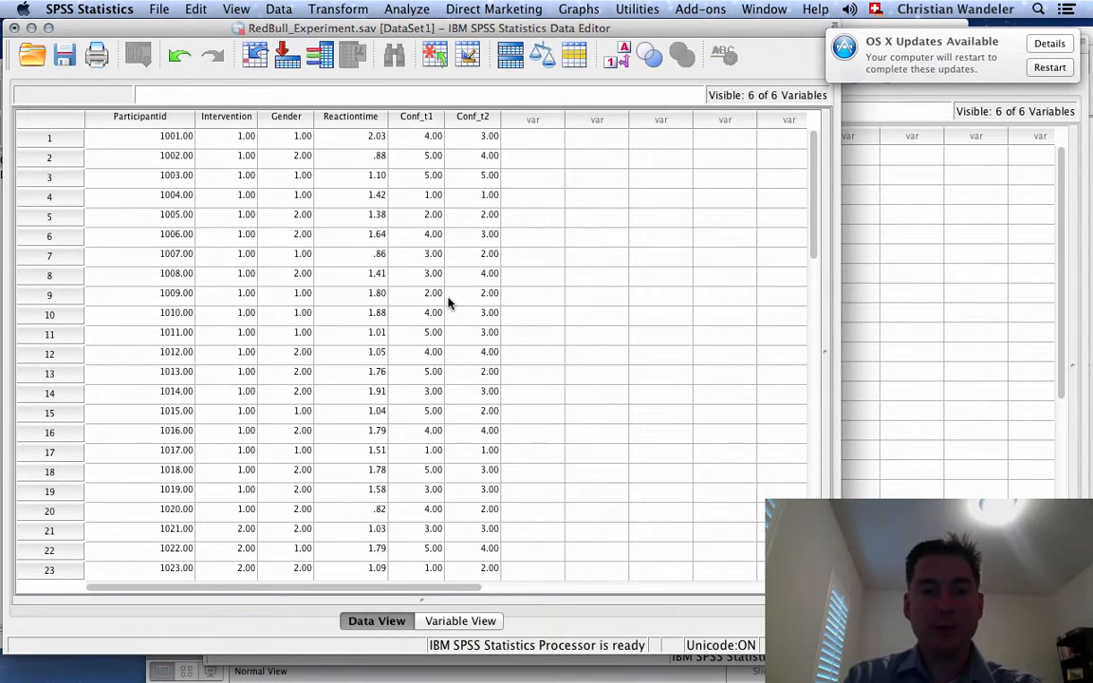
left_click(892, 106)
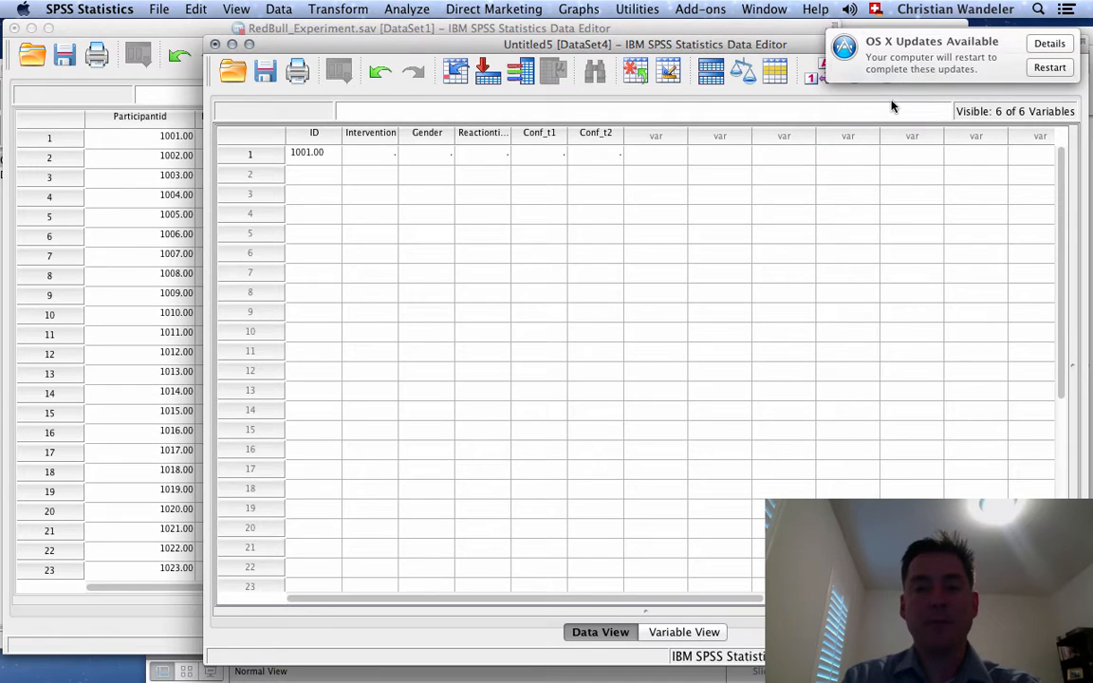
left_click_drag(301, 45, 436, 10)
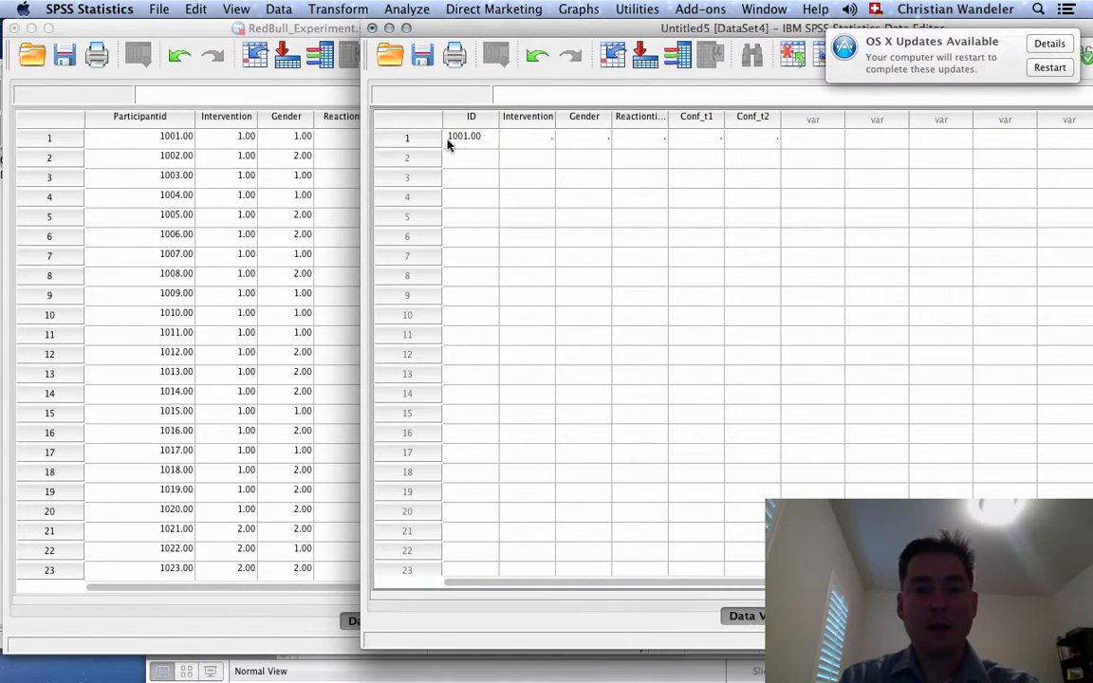
Enter 1 for Intervention and 1 for Gender in the first row of the new dataset
left_click(479, 117)
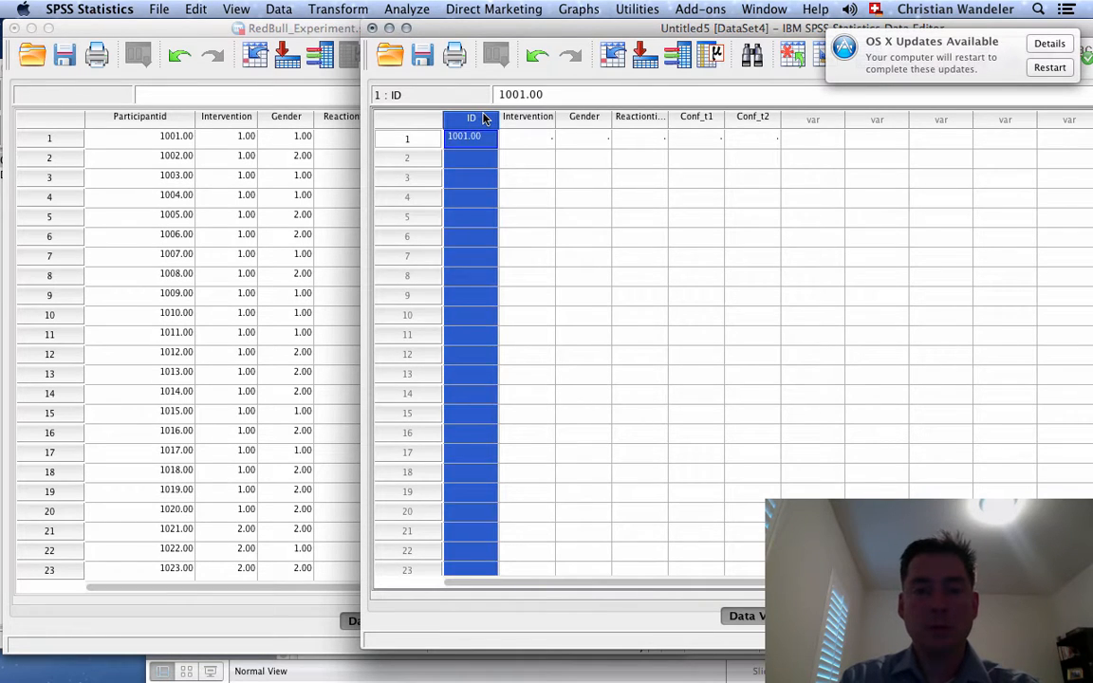
left_click(536, 139)
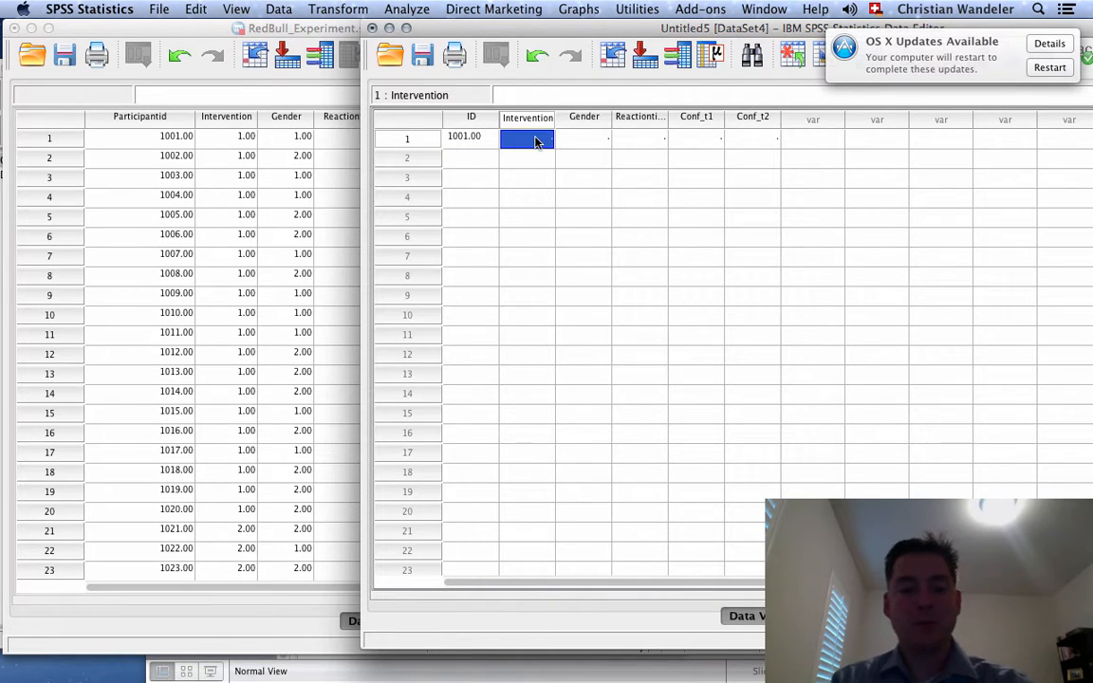
type("1")
key("Tab")
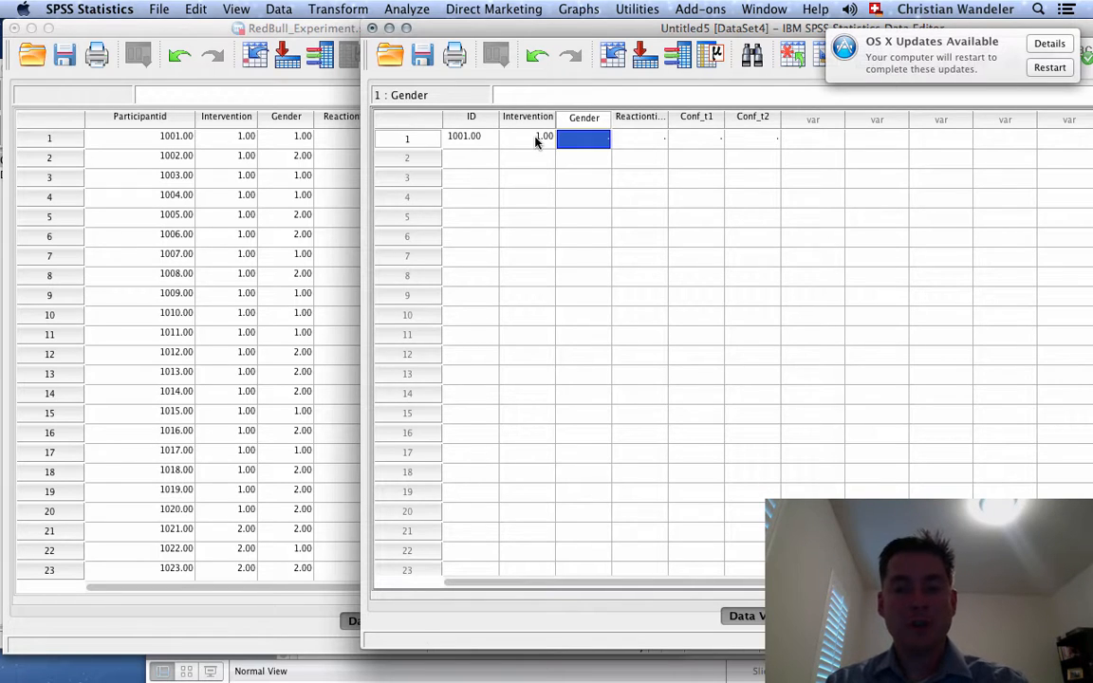
type("1")
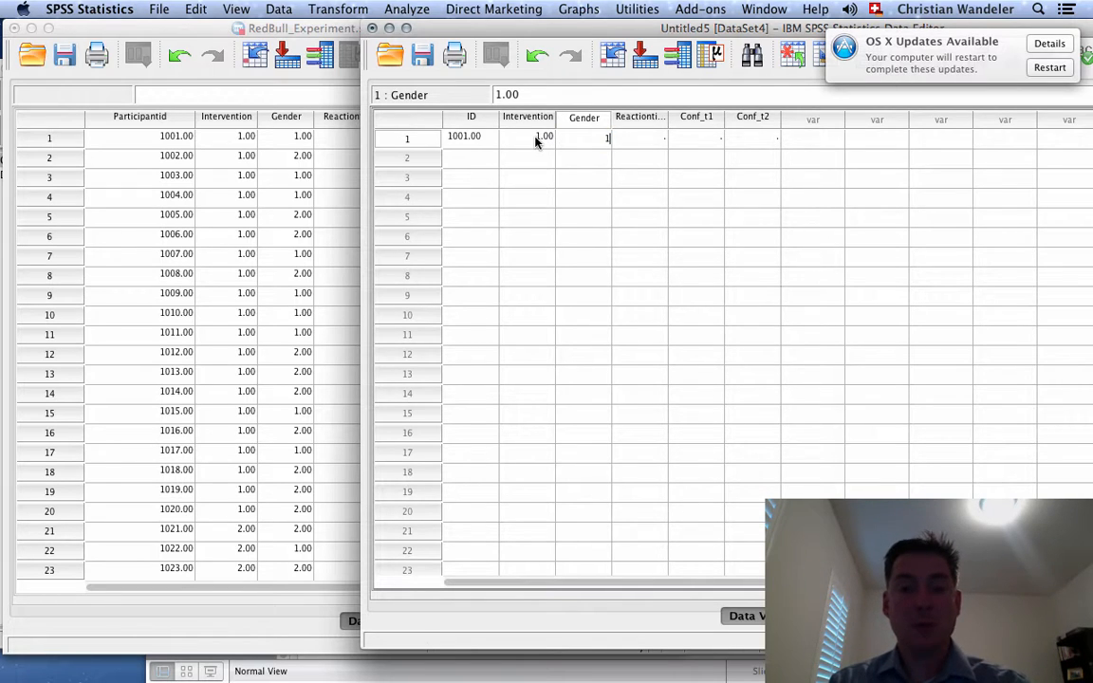
key("Tab")
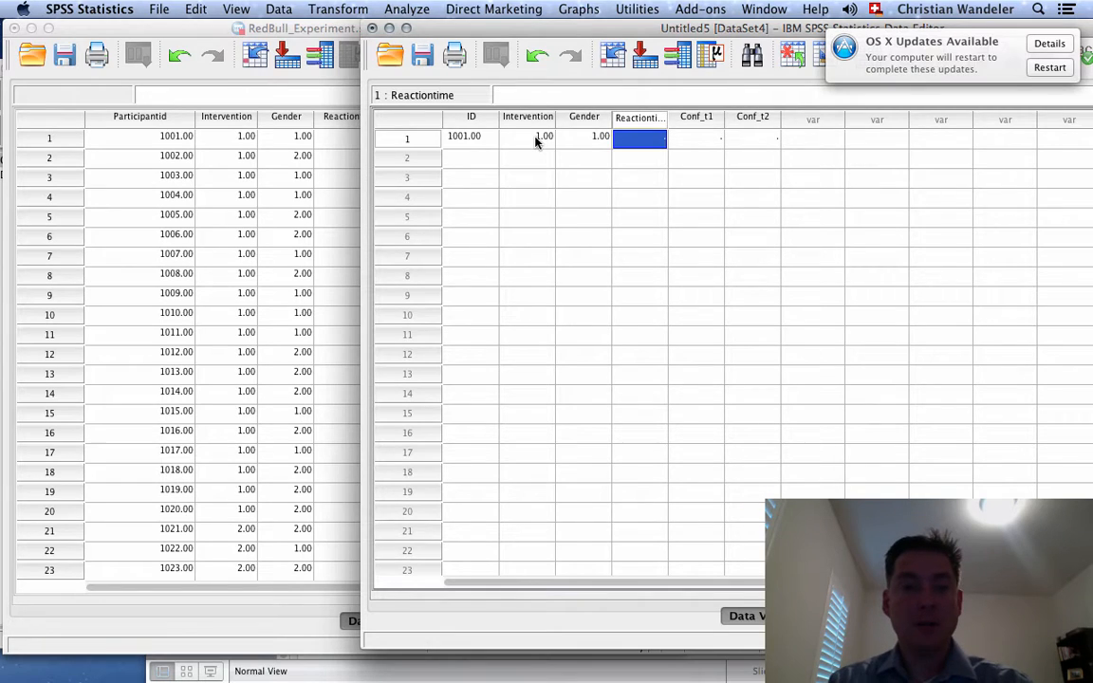
Move RedBull_Experiment's window to expose its reaction times, and enter Reactiontime 2.03 and Conf_t1 4 in the new dataset's first row
left_click_drag(194, 27, 162, 285)
left_click(637, 142)
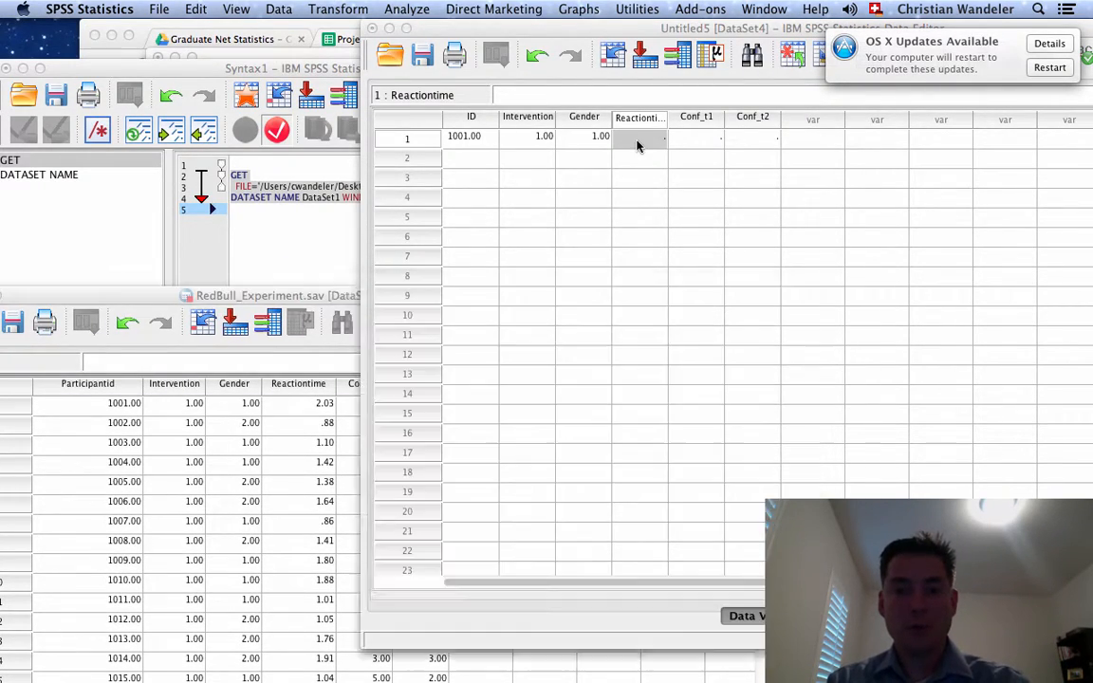
type("2.03")
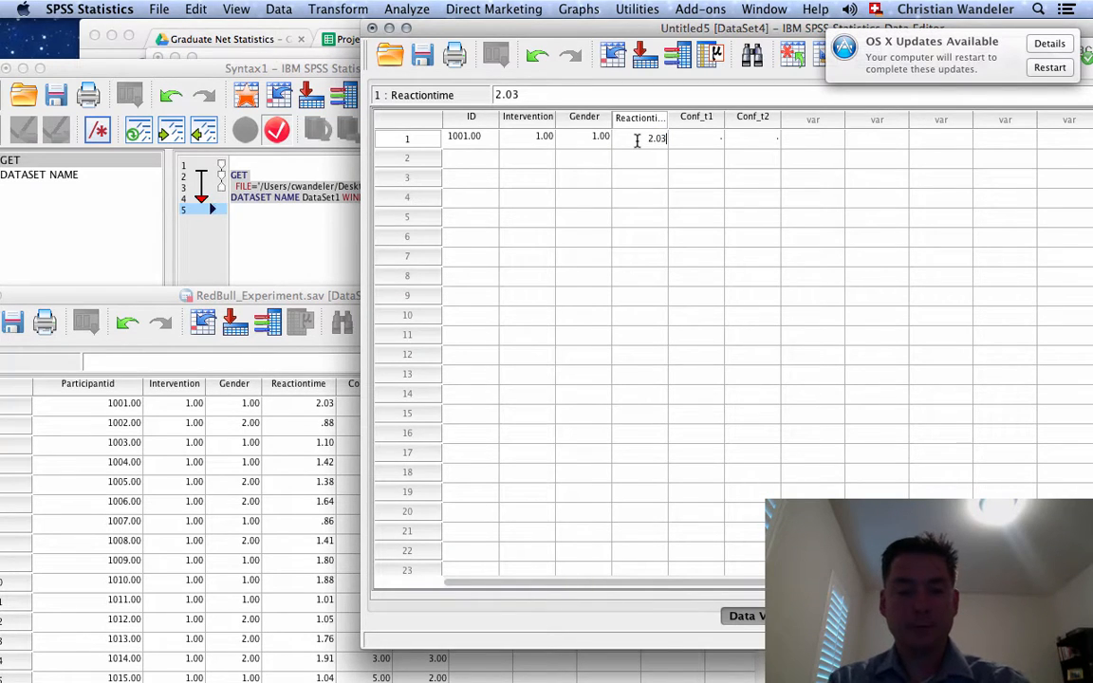
left_click(320, 352)
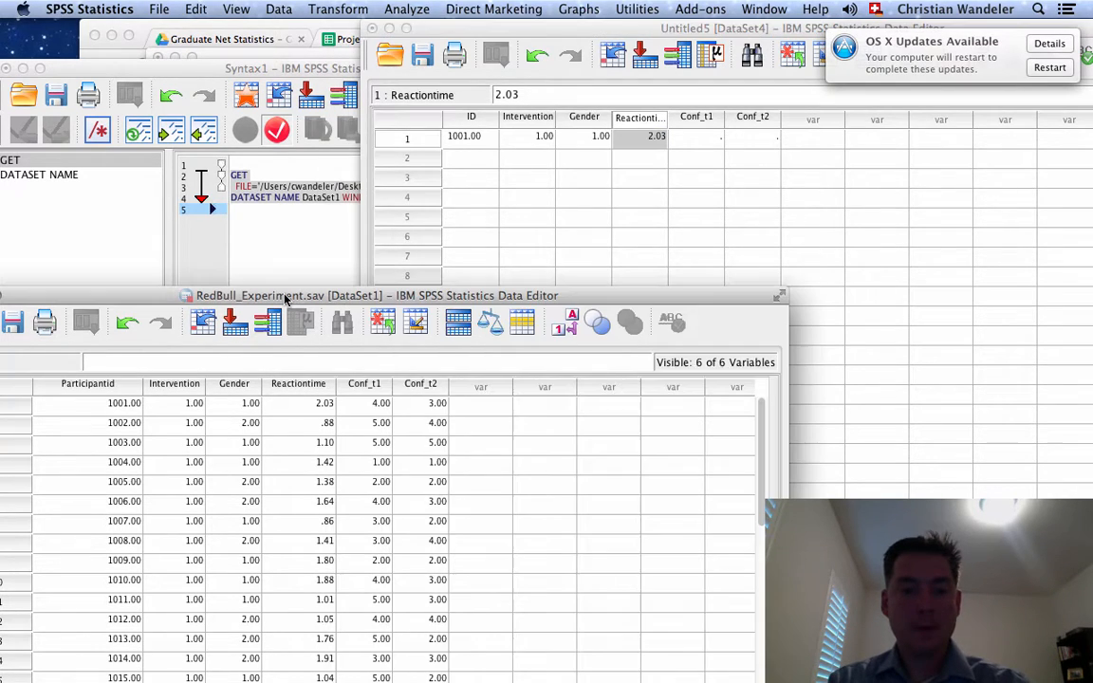
left_click(699, 138)
type("4")
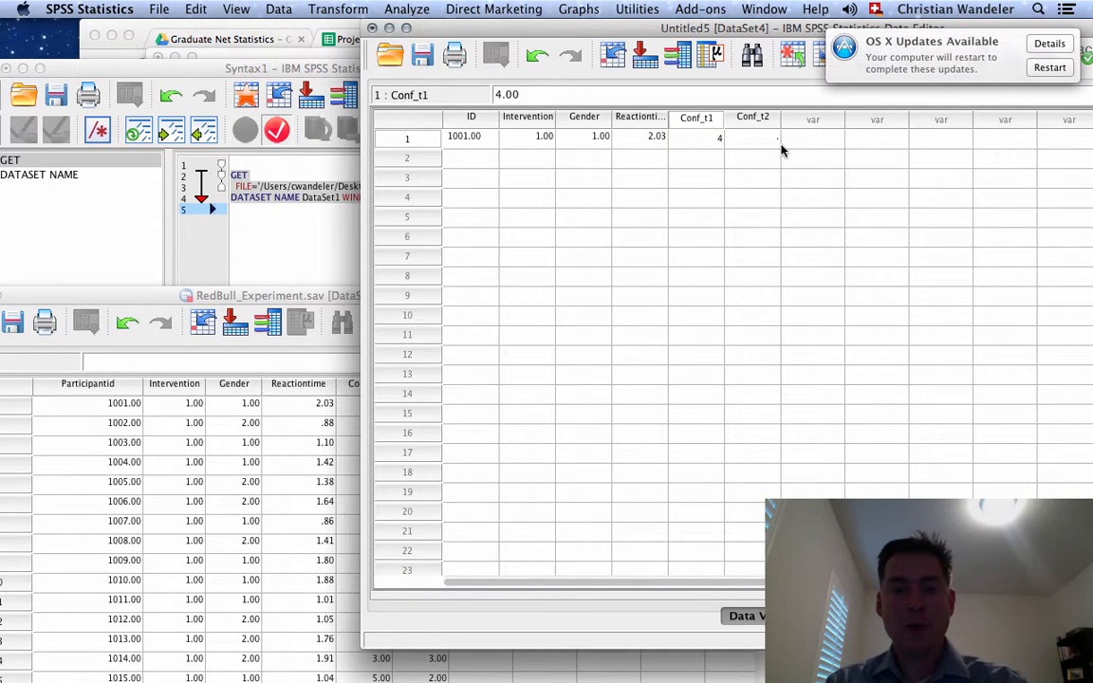
Set Conf_t2 in the new dataset's first row to 3, checking the value against RedBull_Experiment
left_click(760, 139)
type("5")
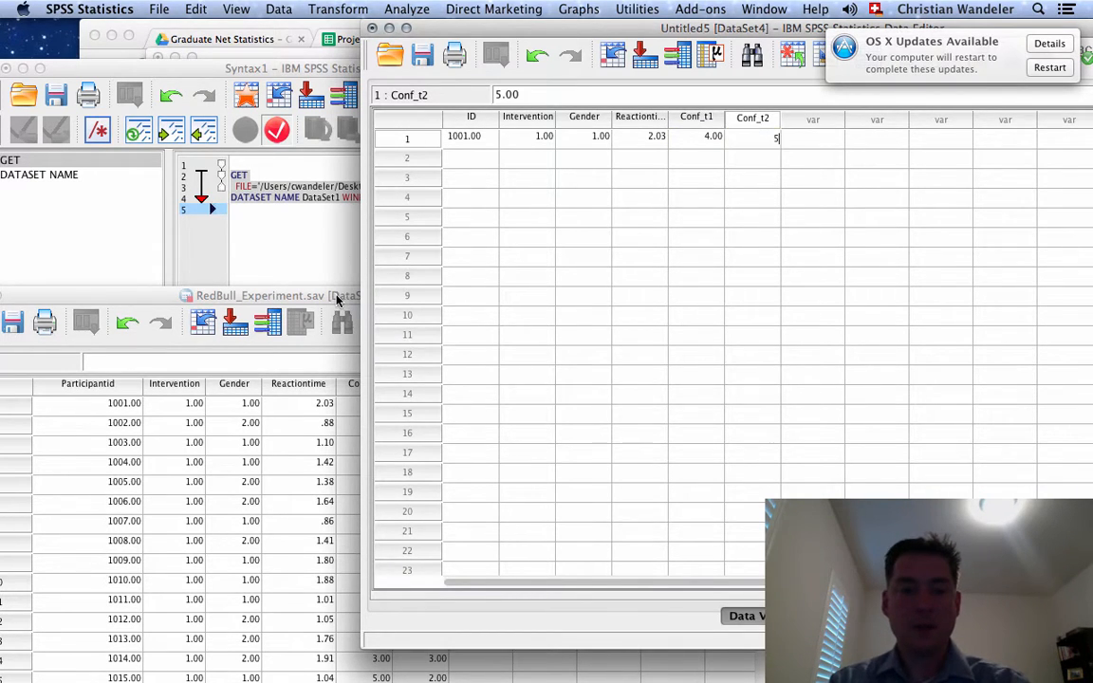
left_click(303, 292)
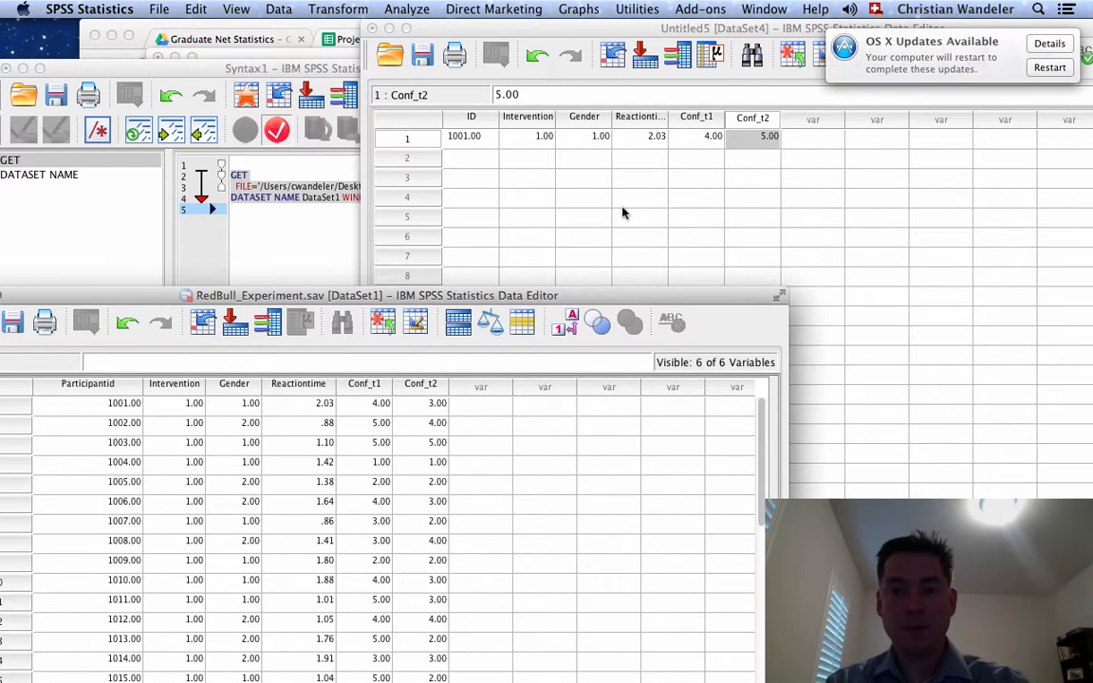
left_click(671, 168)
left_click(761, 139)
type("3")
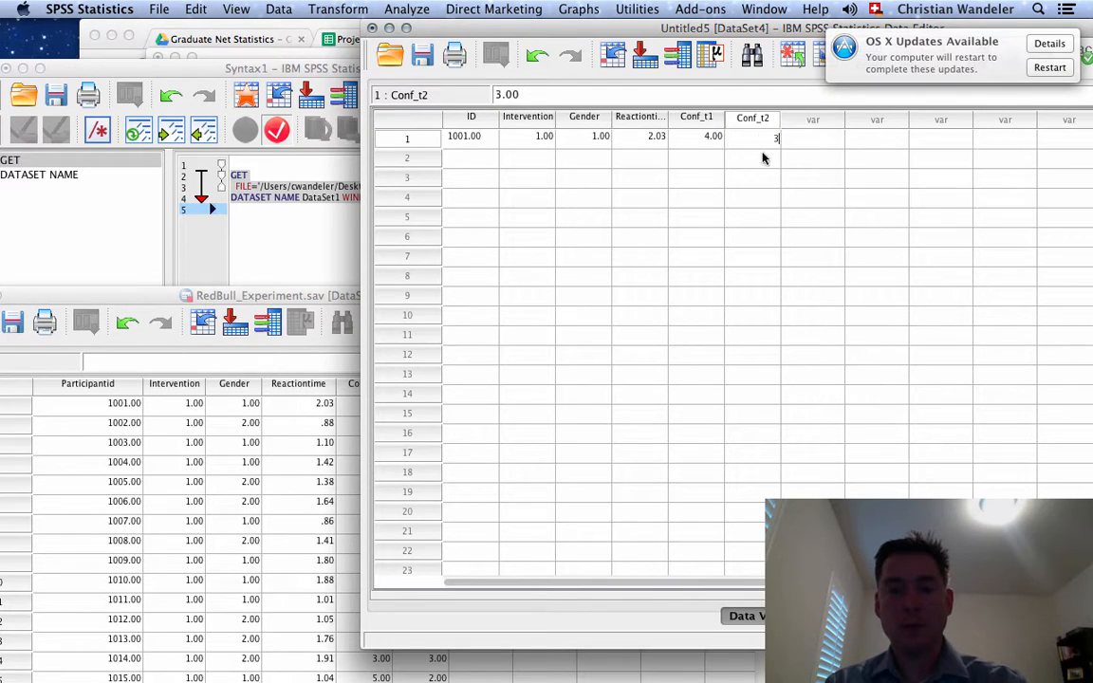
left_click(788, 295)
Start the second row of the new dataset with ID 1002, Intervention 1, Gender 2 and Reactiontime .88
left_click(470, 167)
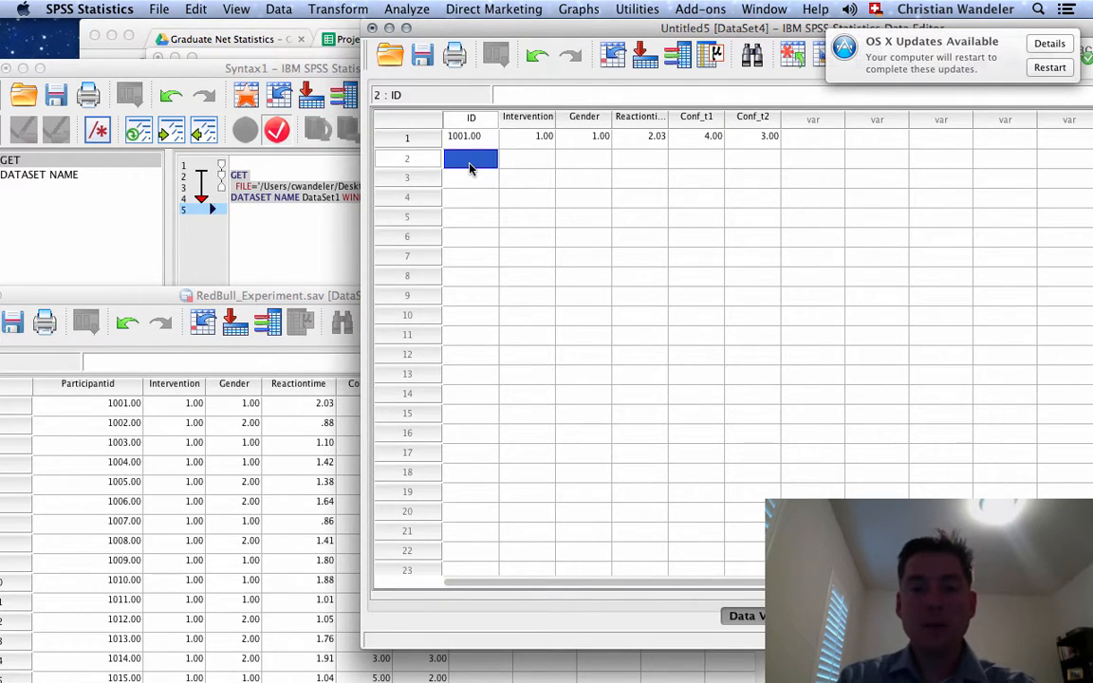
type("1002")
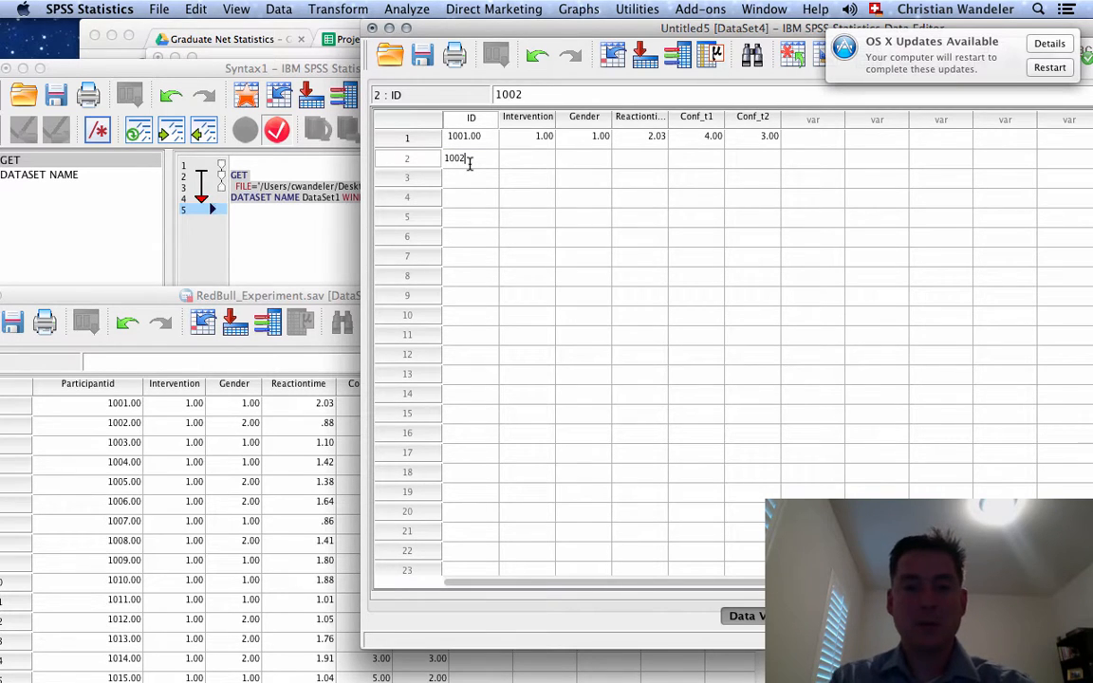
key("Tab")
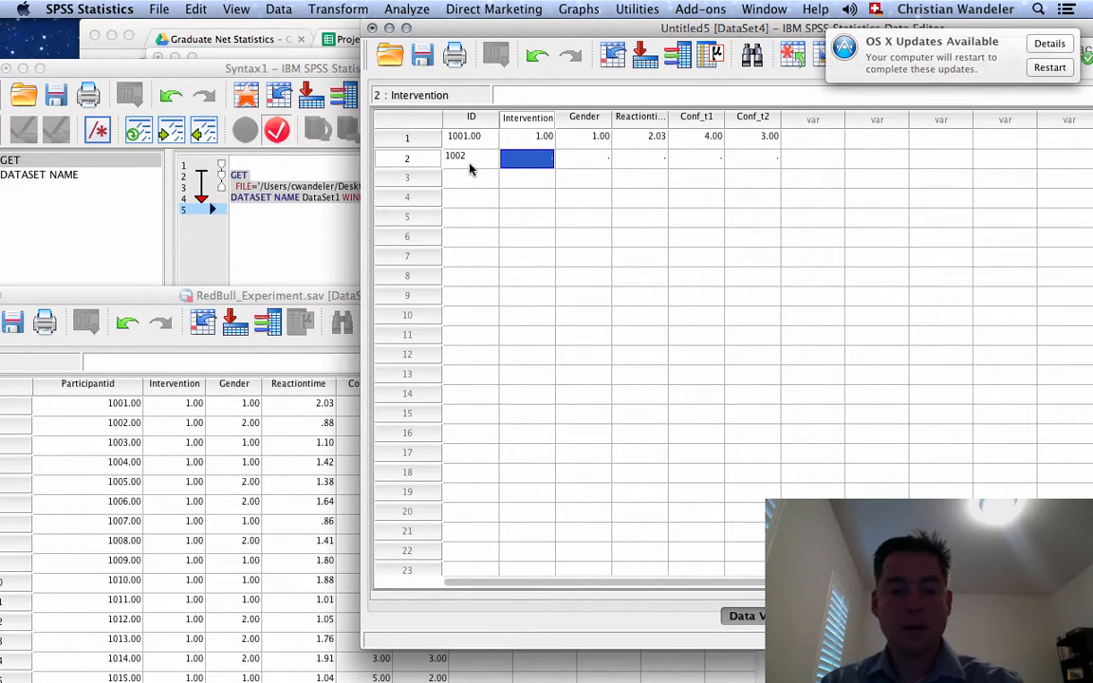
type("1")
key("Tab")
type("2")
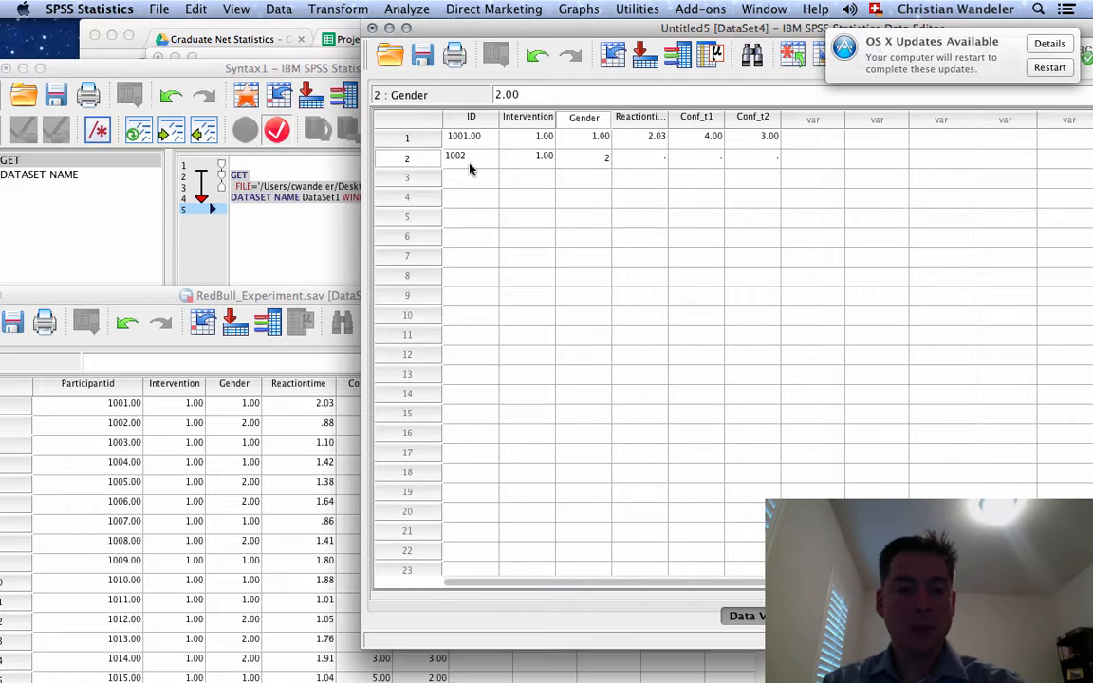
key("Tab")
type(".88")
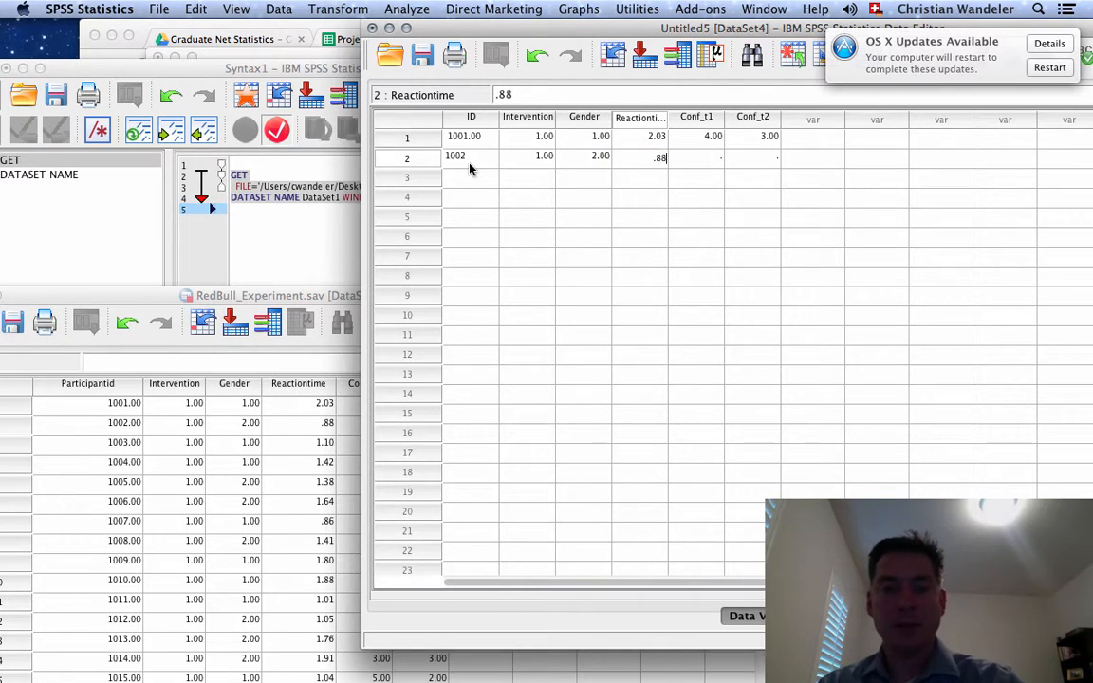
key("Tab")
Complete the second row with Conf_t1 5 and Conf_t2 4 from RedBull_Experiment, and move the new dataset's window fully into view
left_click(329, 291)
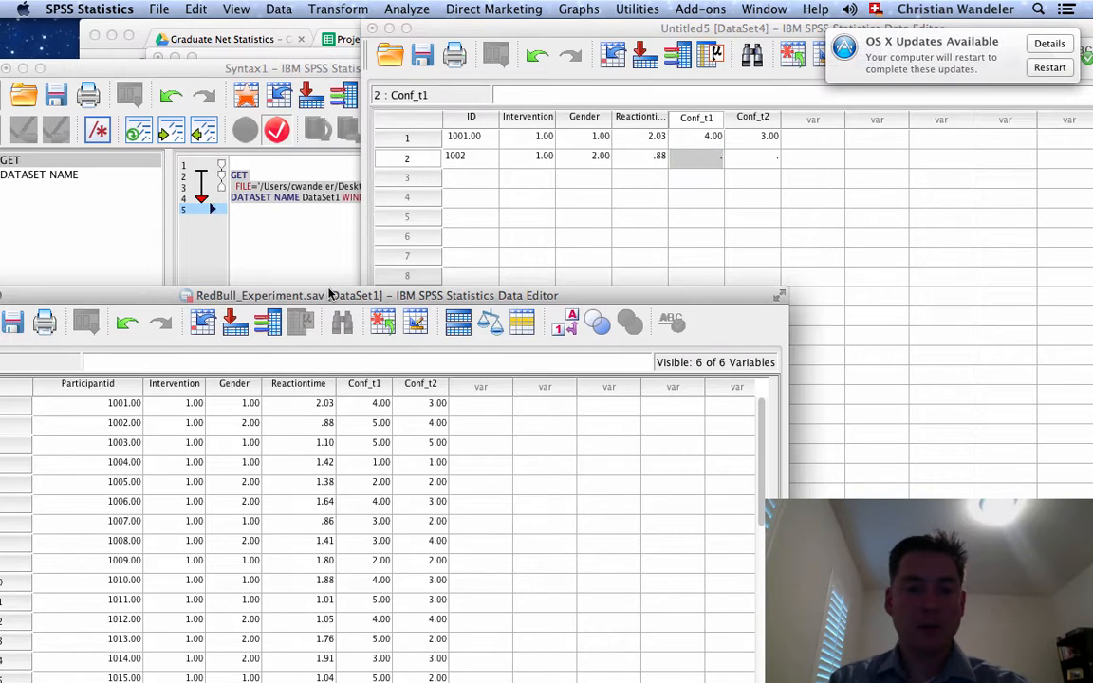
left_click(706, 158)
type("5")
key("Tab")
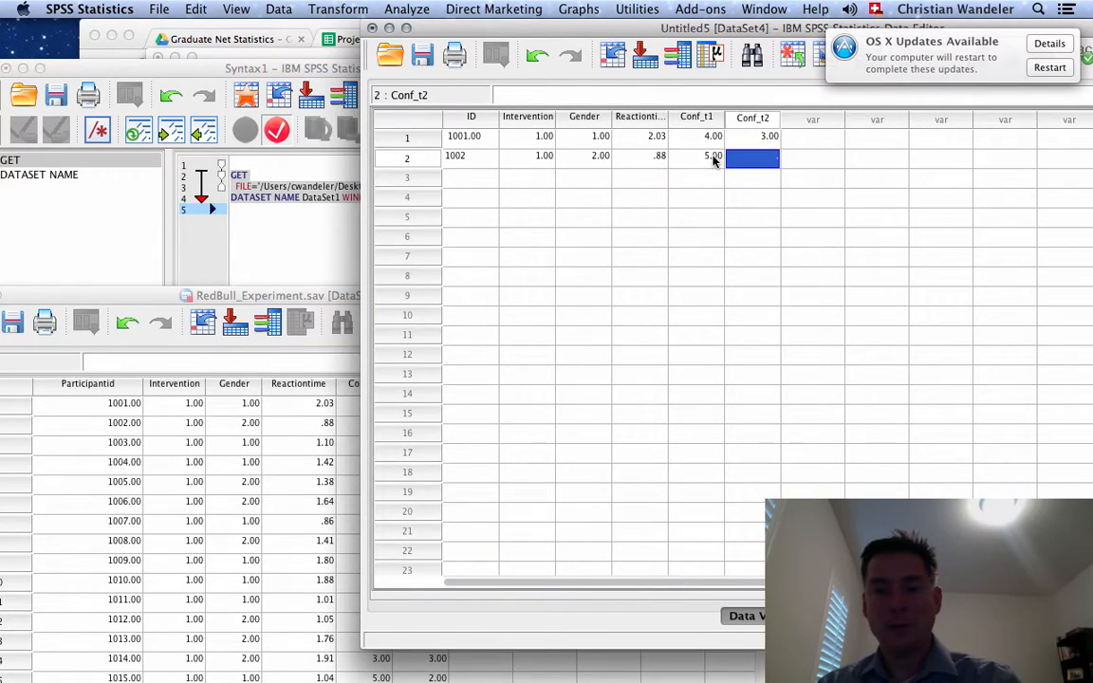
type("4")
key("Tab")
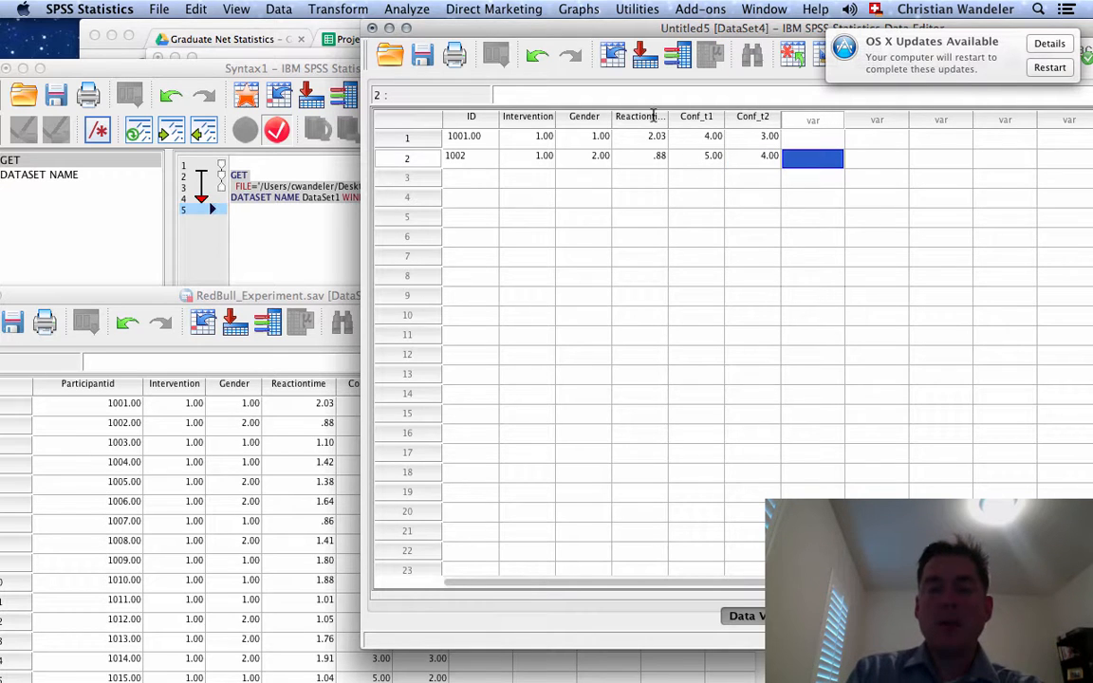
left_click_drag(617, 35, 421, 23)
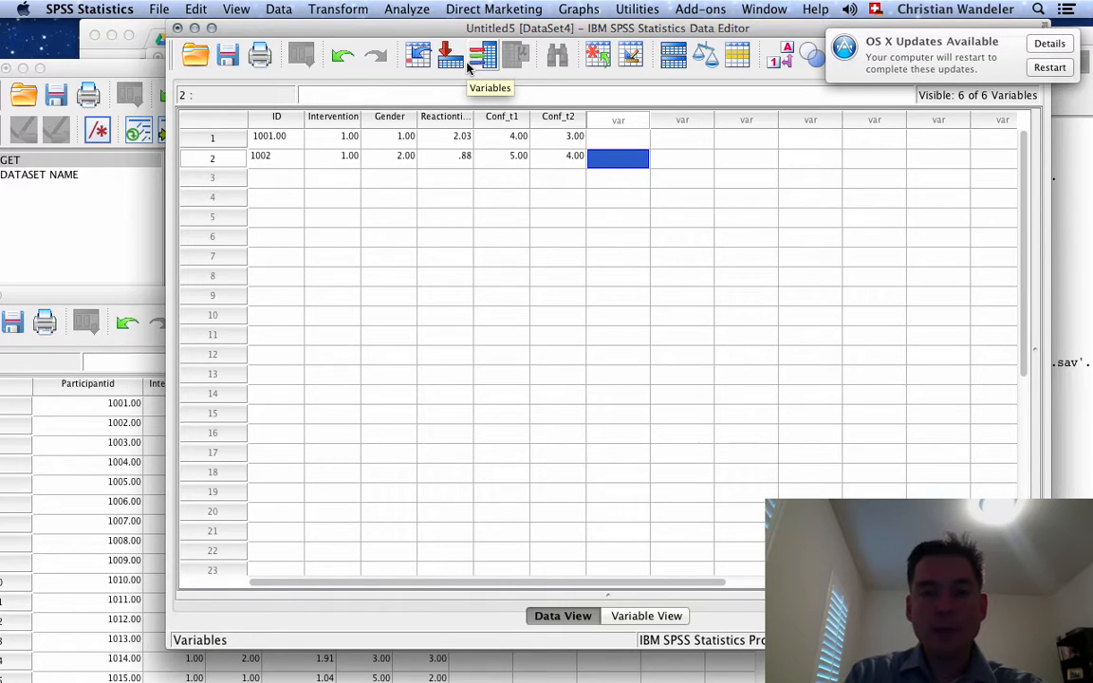